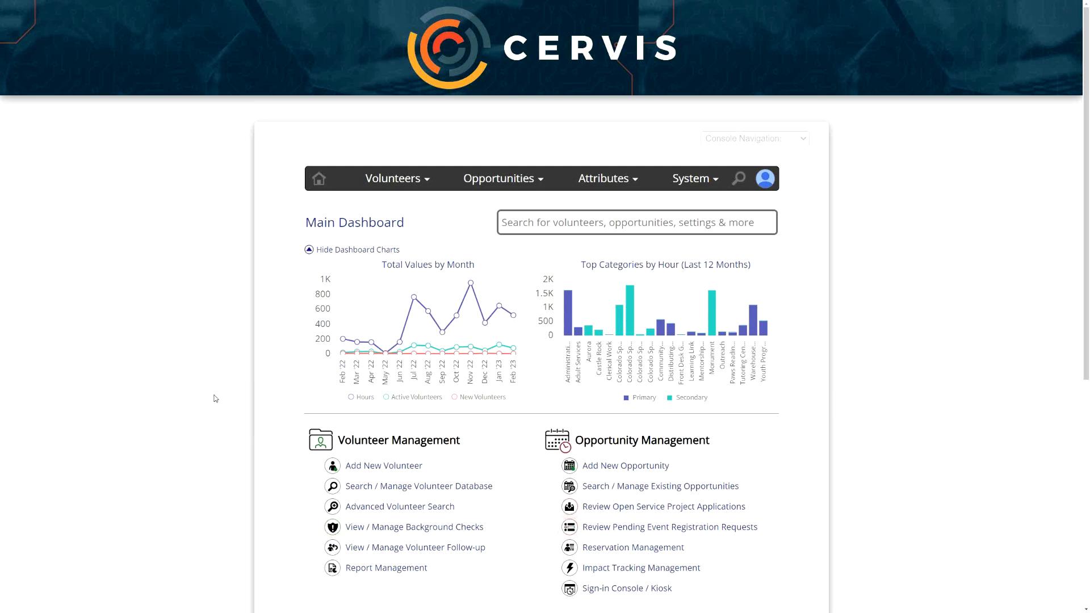
- Open Checklist Item Inventory Management from the dashboard and go to the new checklist item form
{"action": "scroll", "coordinate": [227, 392], "scroll_direction": "down", "scroll_amount": 5}
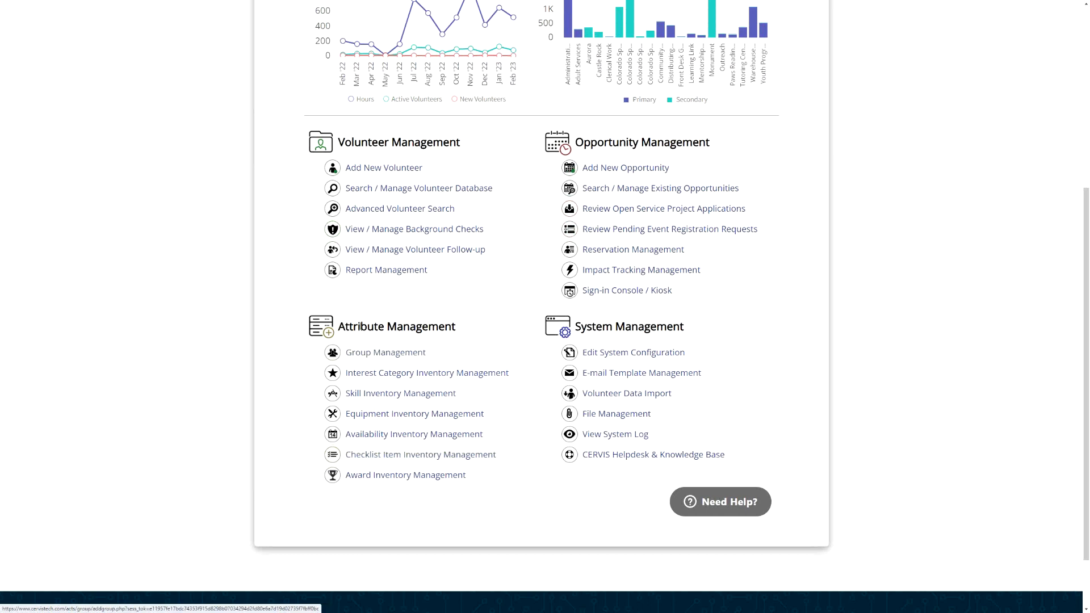
{"action": "left_click", "coordinate": [427, 455]}
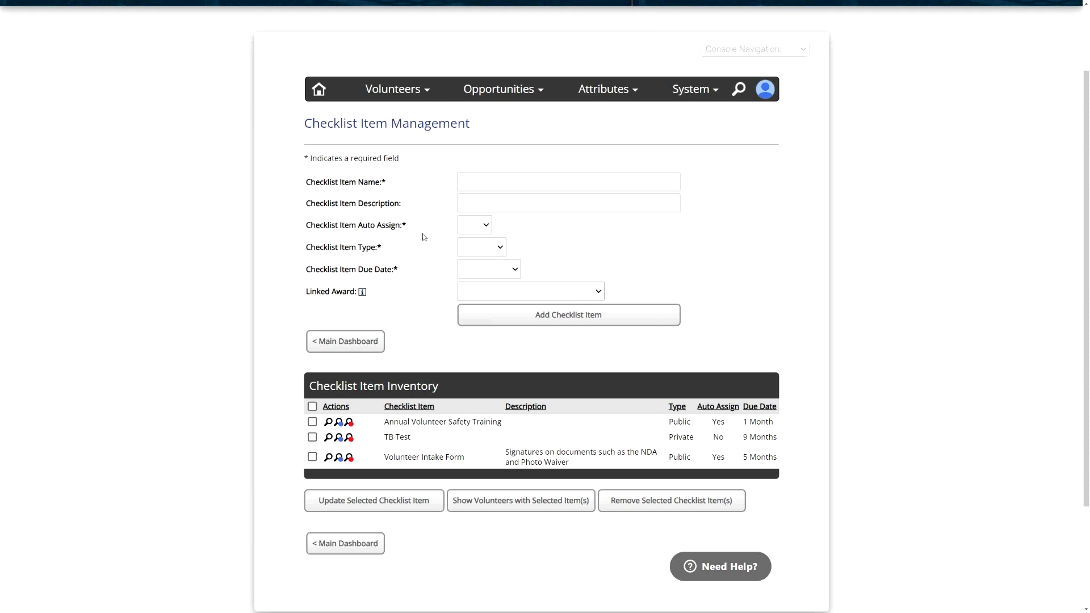
{"action": "left_click", "coordinate": [498, 181]}
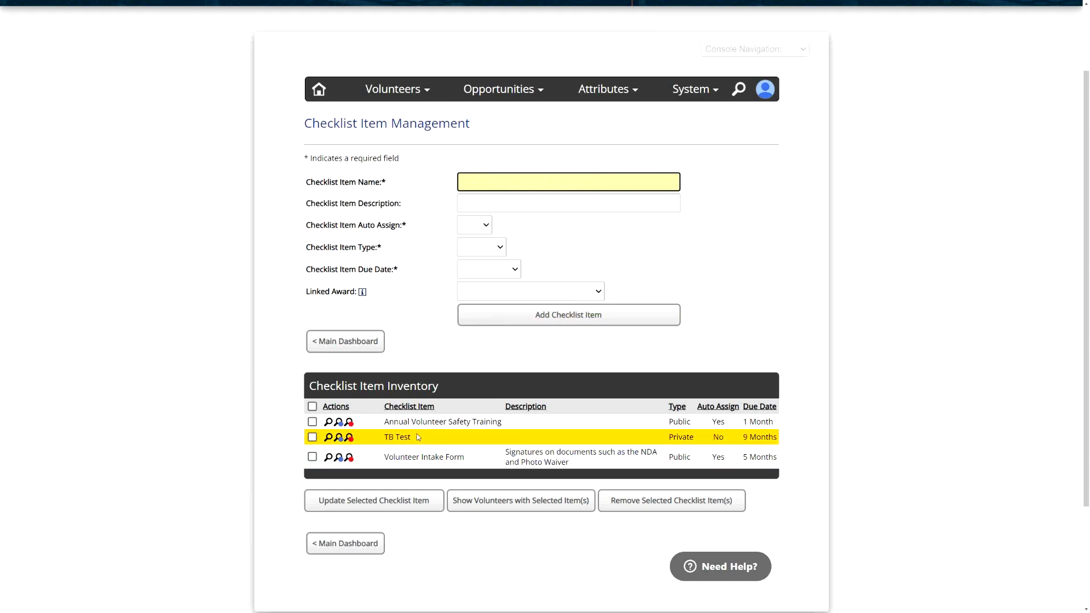
{"action": "left_click", "coordinate": [509, 203]}
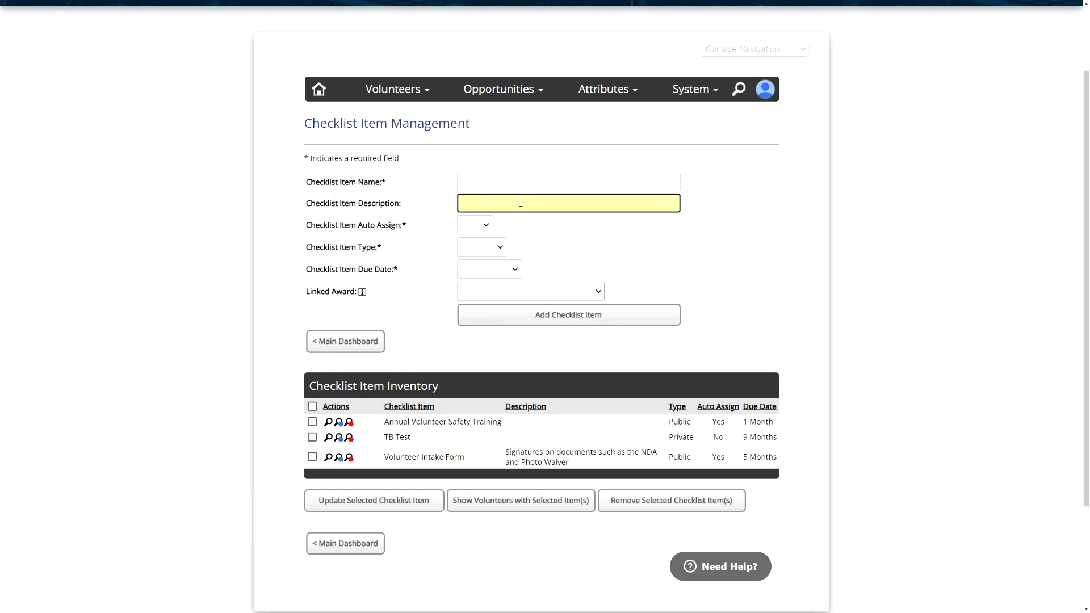
- Set the checklist item type to Private
{"action": "left_click_drag", "start_coordinate": [382, 248], "coordinate": [349, 247]}
{"action": "left_click", "coordinate": [479, 248]}
{"action": "left_click", "coordinate": [476, 273]}
{"action": "left_click", "coordinate": [514, 250]}
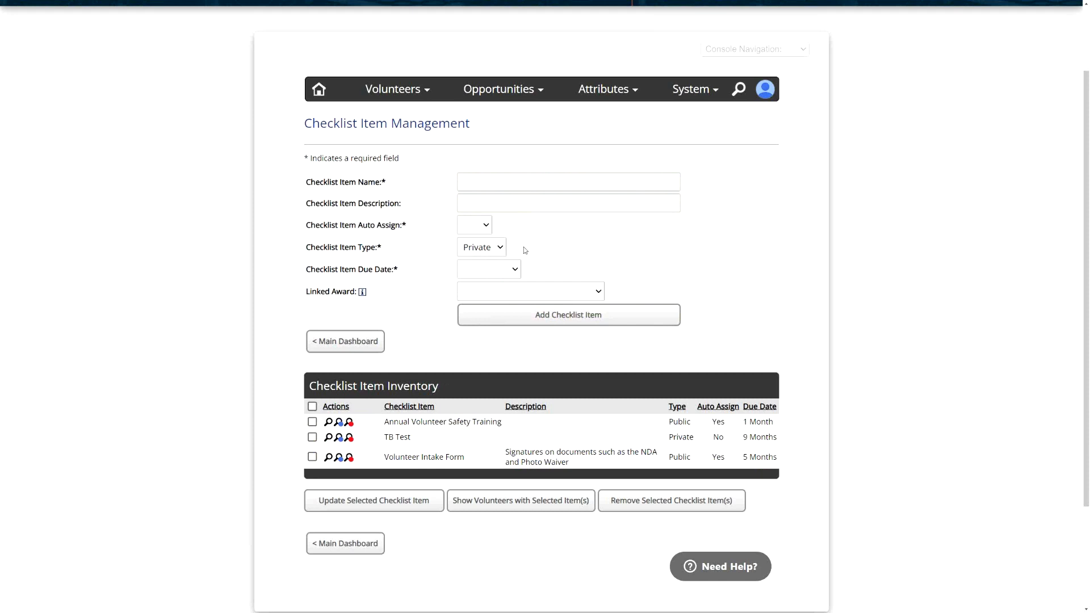
{"action": "left_click", "coordinate": [512, 208]}
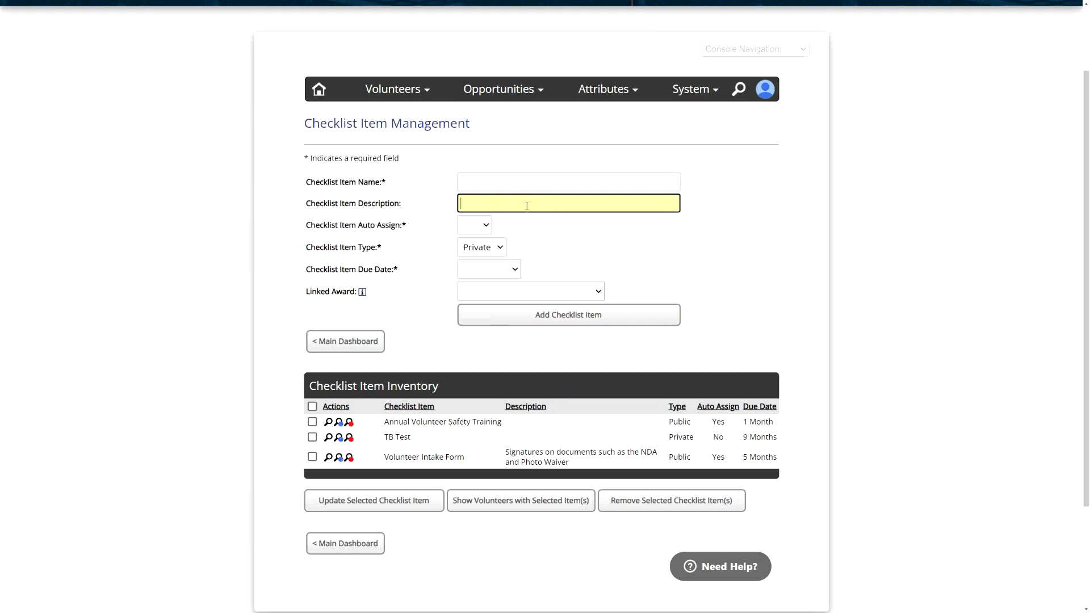
- Set the checklist item's Auto Assign option to Yes
{"action": "left_click", "coordinate": [410, 250]}
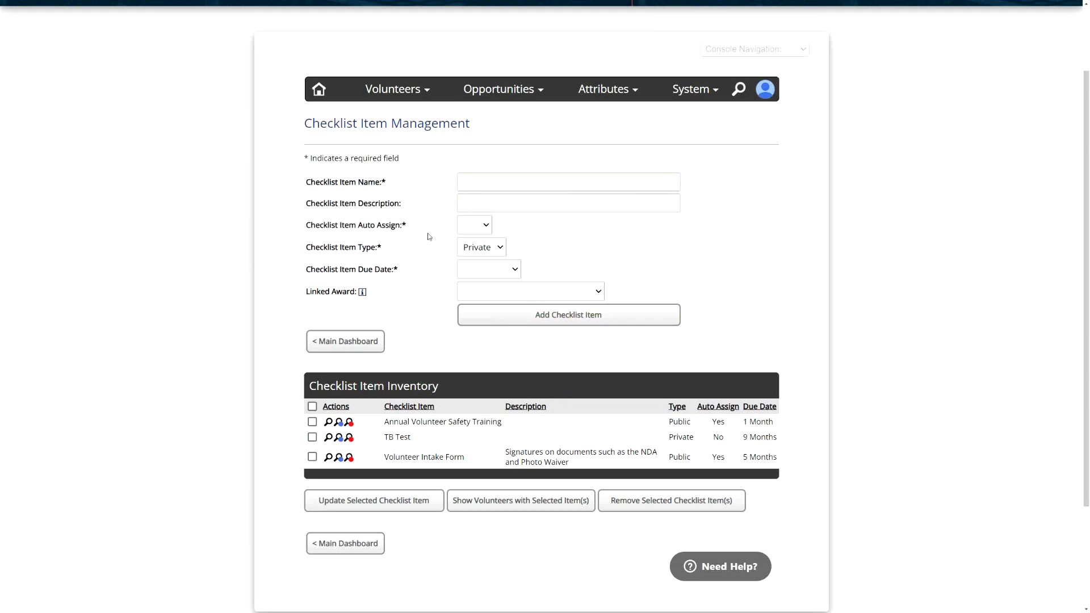
{"action": "left_click_drag", "start_coordinate": [431, 227], "coordinate": [359, 227]}
{"action": "left_click", "coordinate": [484, 226]}
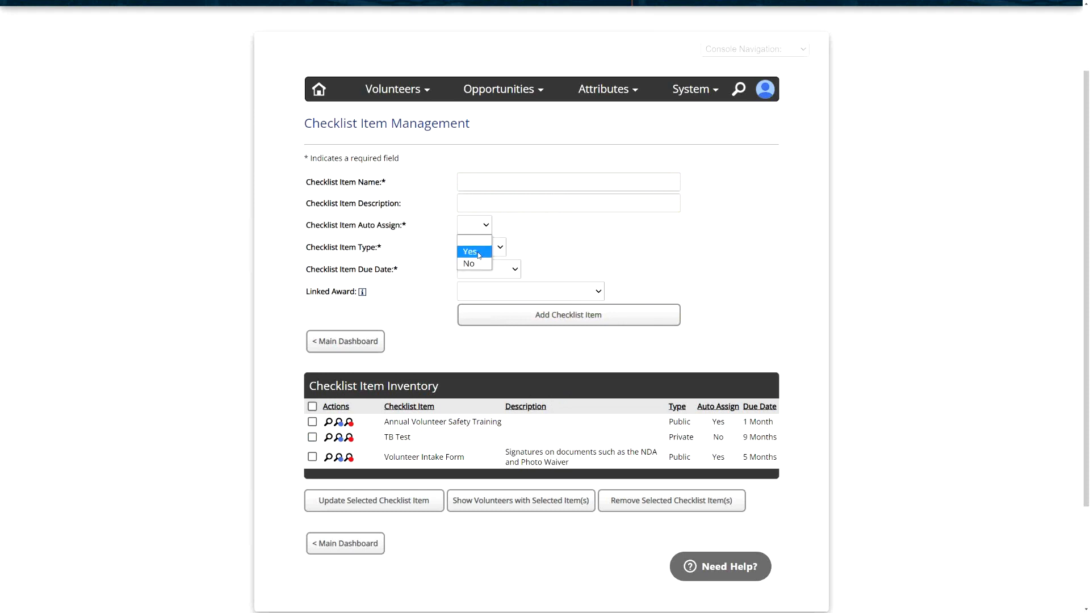
{"action": "left_click", "coordinate": [475, 252]}
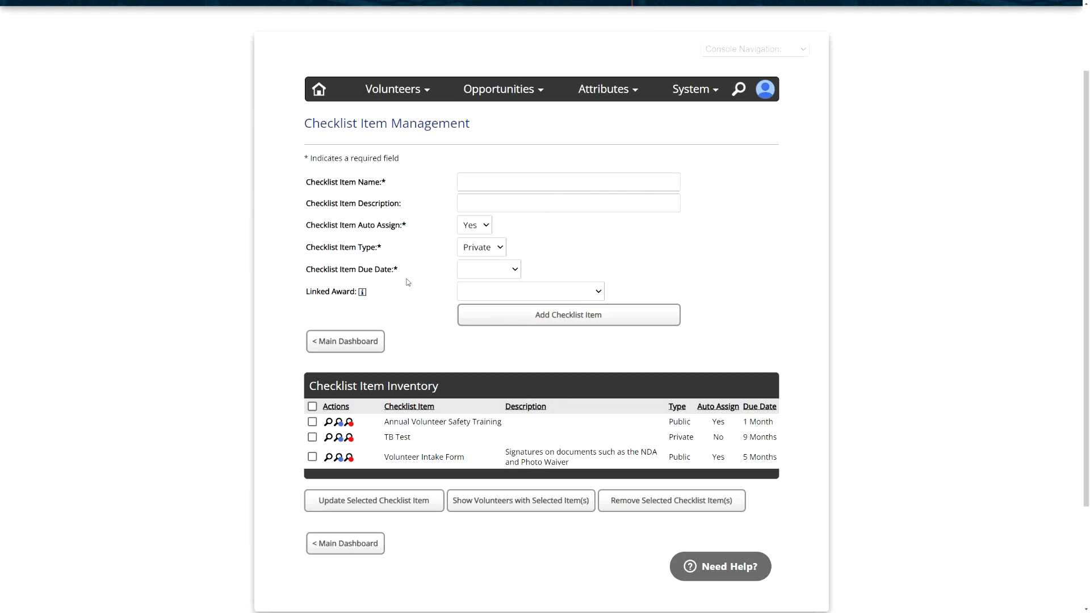
- Set the checklist item due date to 14 Days
{"action": "left_click_drag", "start_coordinate": [409, 273], "coordinate": [332, 270]}
{"action": "left_click", "coordinate": [484, 276]}
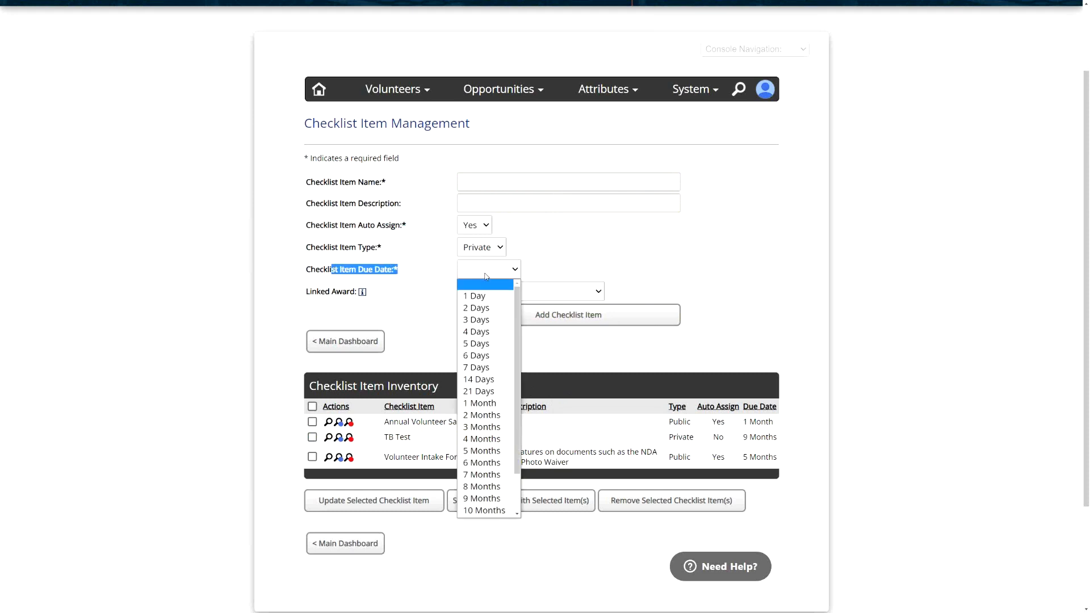
{"action": "left_click", "coordinate": [430, 268]}
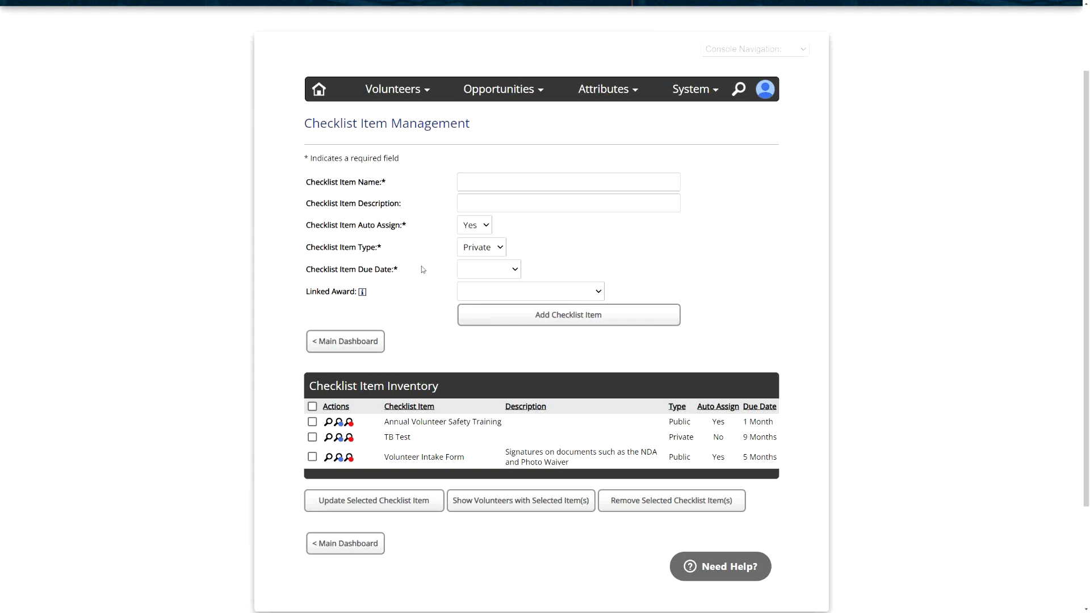
{"action": "left_click_drag", "start_coordinate": [357, 269], "coordinate": [398, 269]}
{"action": "left_click", "coordinate": [488, 269]}
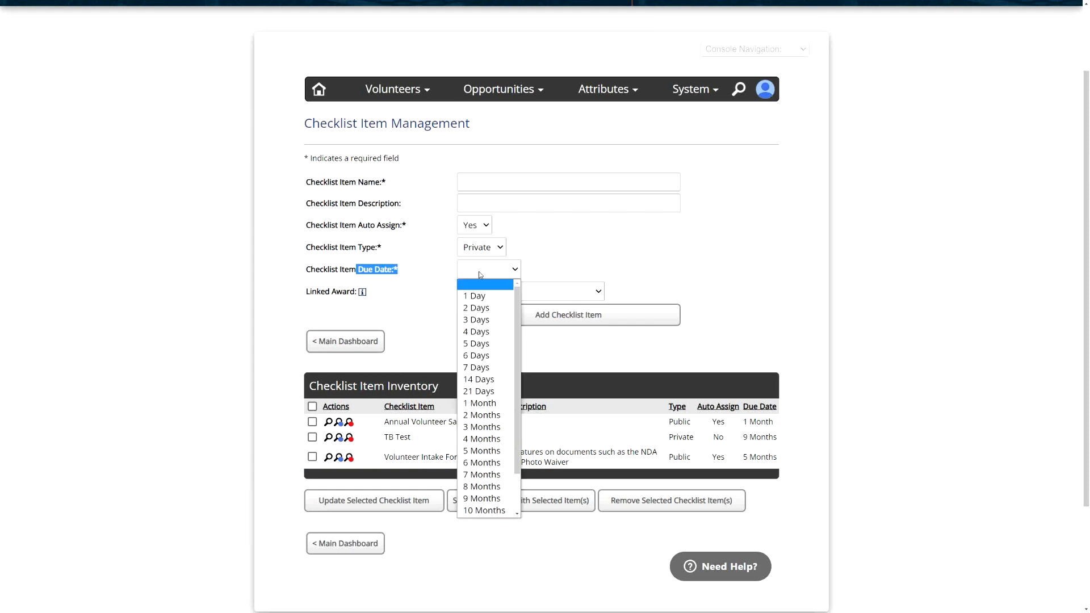
{"action": "left_click", "coordinate": [485, 380]}
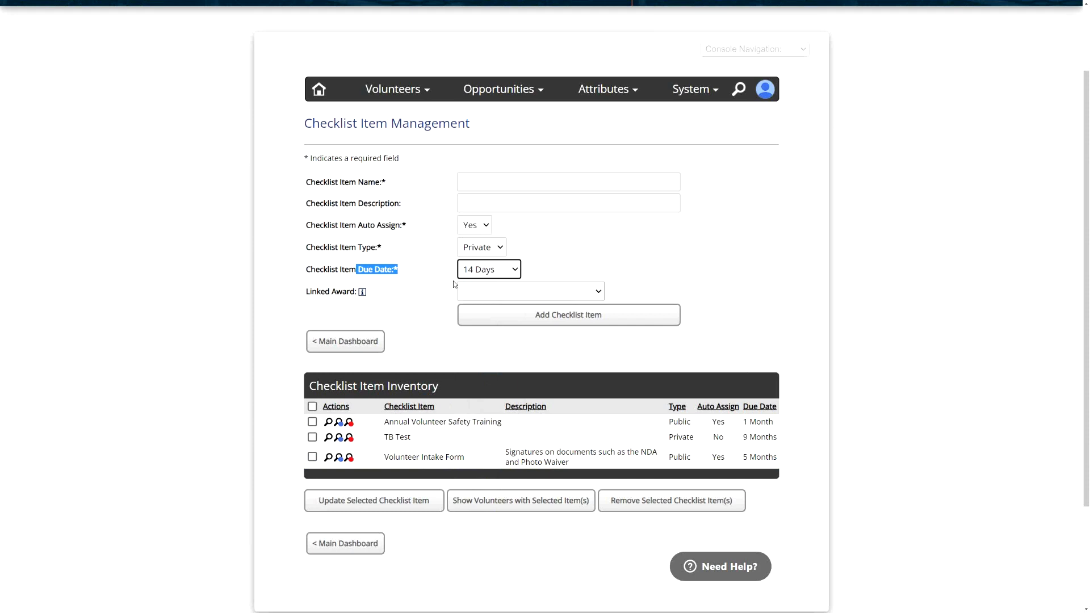
{"action": "left_click", "coordinate": [442, 270]}
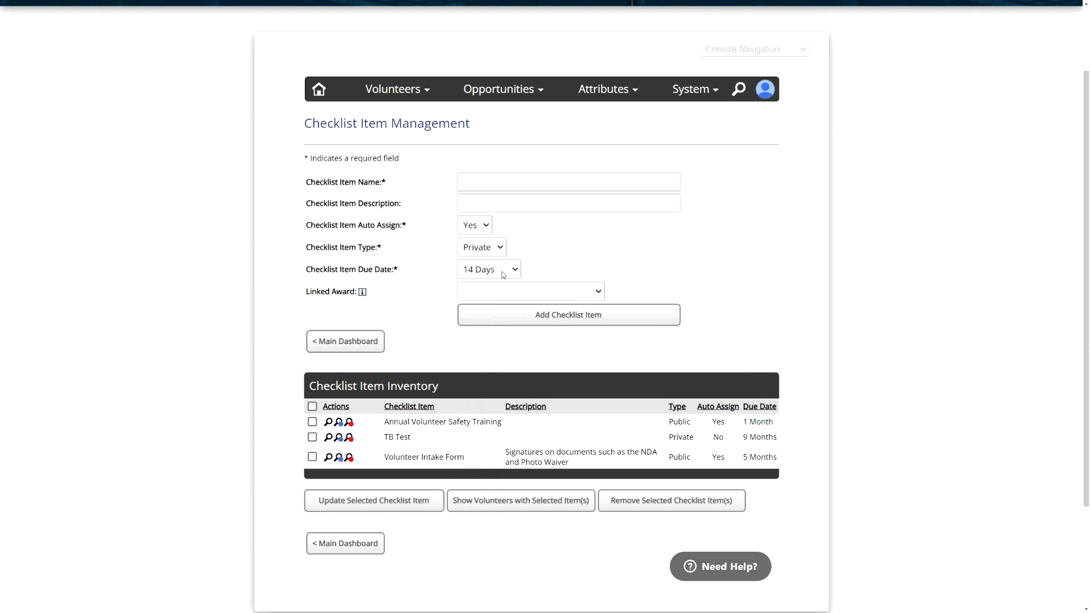
- Change the checklist item's Auto Assign option to No
{"action": "left_click", "coordinate": [475, 225]}
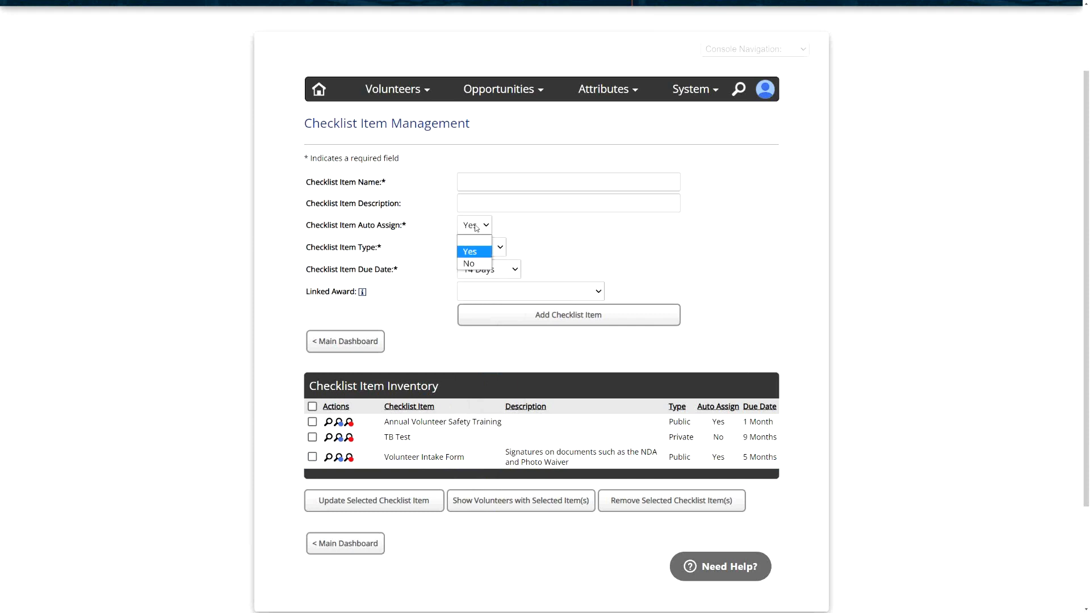
{"action": "left_click", "coordinate": [472, 263]}
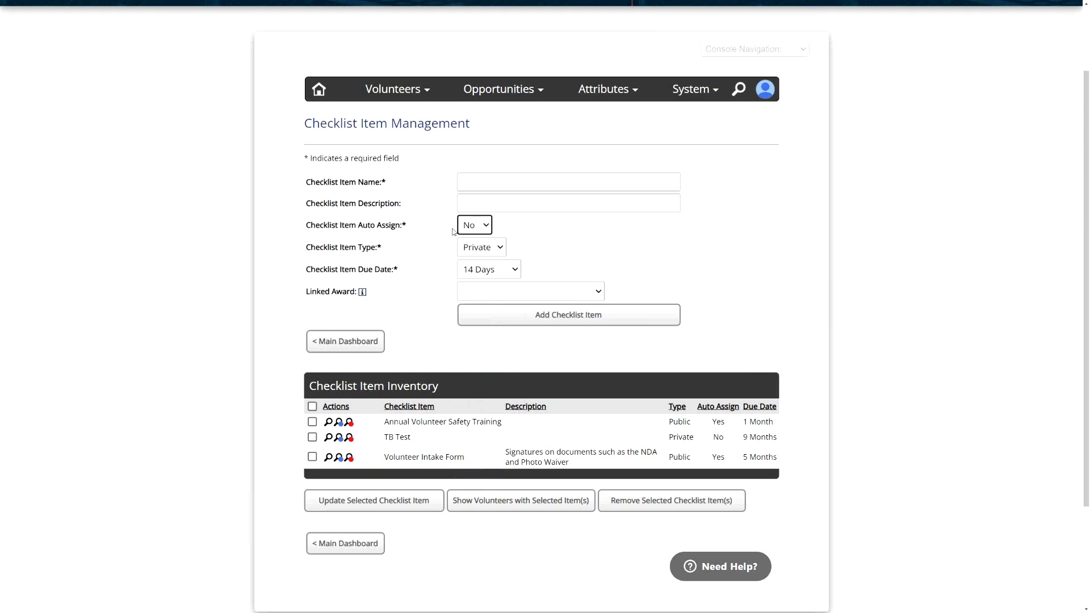
{"action": "left_click", "coordinate": [440, 228]}
- Change the checklist item type to Public
{"action": "left_click_drag", "start_coordinate": [383, 249], "coordinate": [353, 250]}
{"action": "left_click", "coordinate": [392, 251]}
{"action": "left_click", "coordinate": [413, 255]}
{"action": "left_click", "coordinate": [484, 250]}
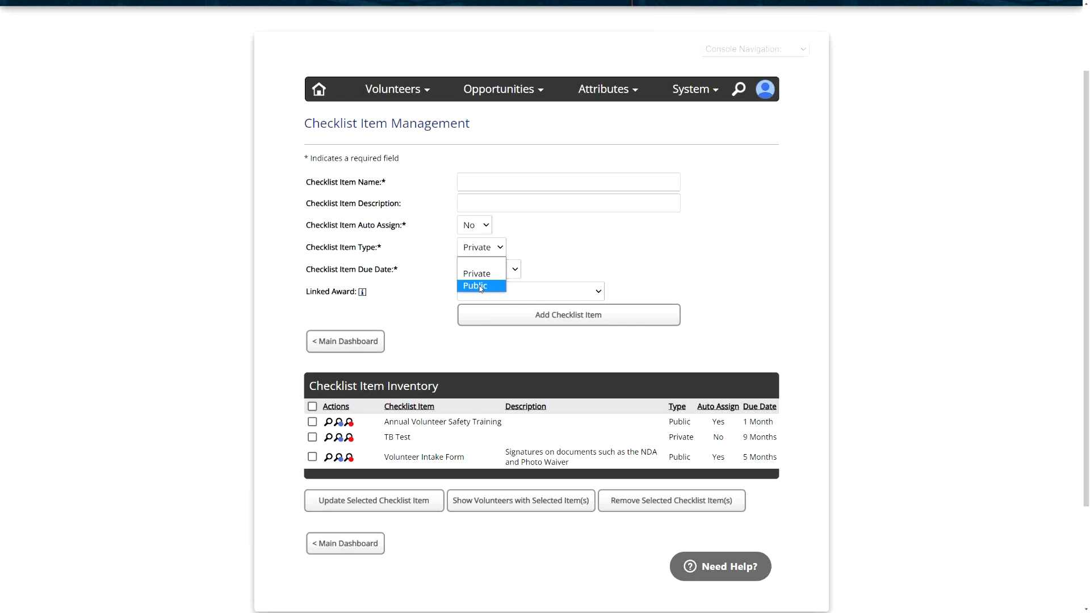
{"action": "left_click", "coordinate": [481, 286]}
{"action": "left_click", "coordinate": [418, 250]}
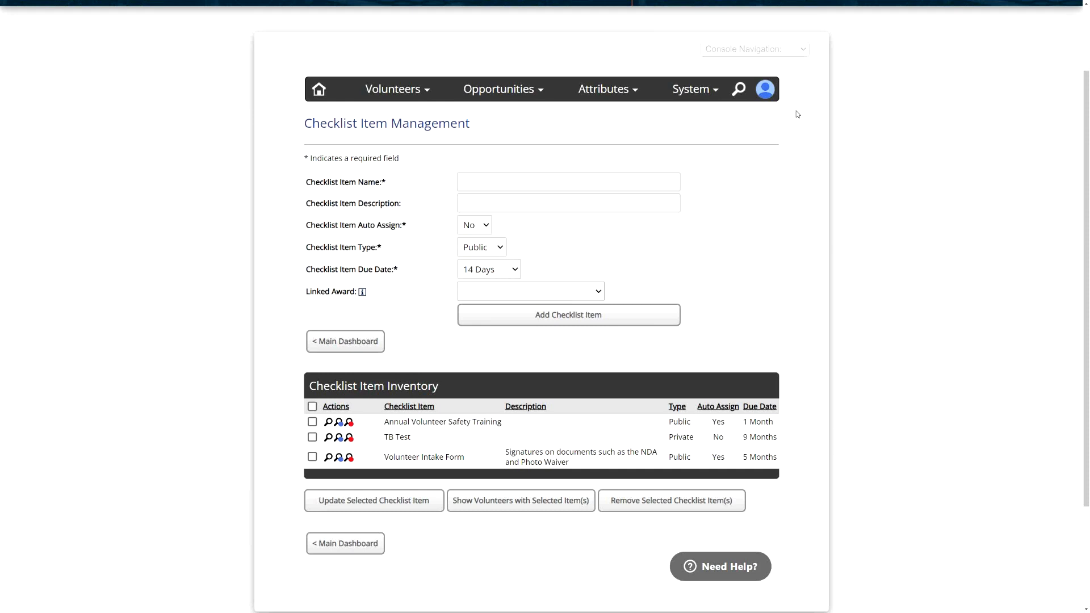
- Switch the account to view the site at Volunteer access level
{"action": "left_click", "coordinate": [765, 90]}
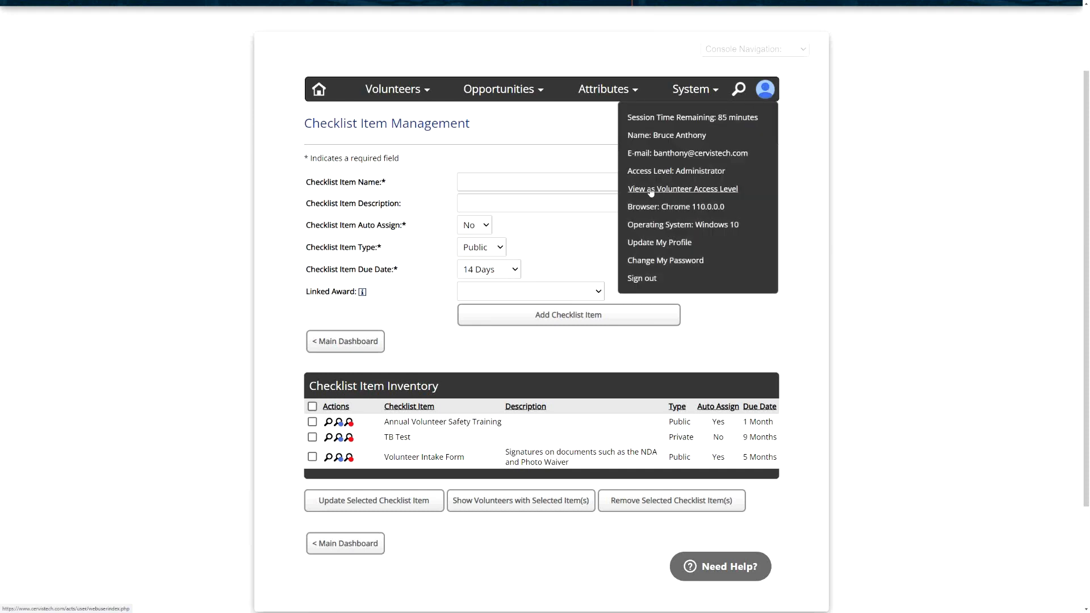
{"action": "left_click", "coordinate": [686, 194]}
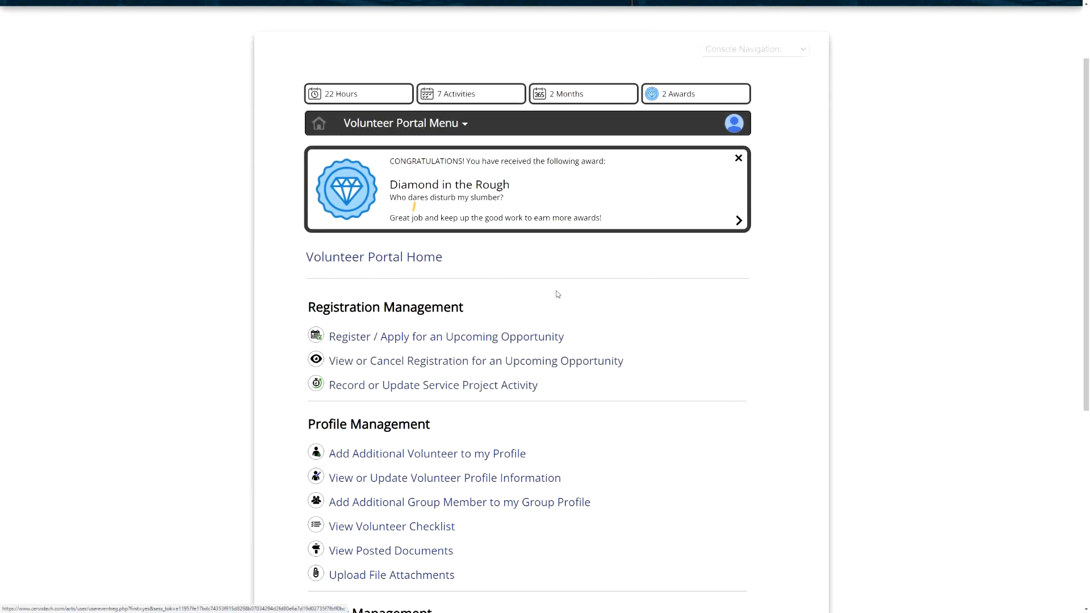
- Open the volunteer checklist from the volunteer portal home
{"action": "scroll", "coordinate": [556, 292], "scroll_direction": "down", "scroll_amount": 4}
{"action": "left_click_drag", "start_coordinate": [320, 212], "coordinate": [400, 210]}
{"action": "left_click", "coordinate": [402, 212]}
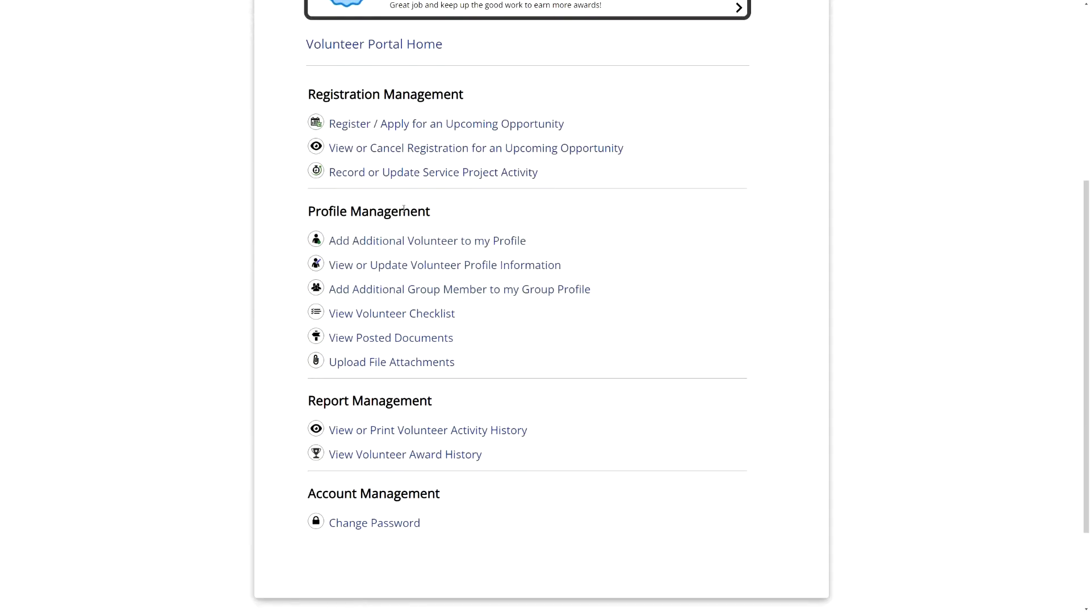
{"action": "left_click", "coordinate": [379, 320]}
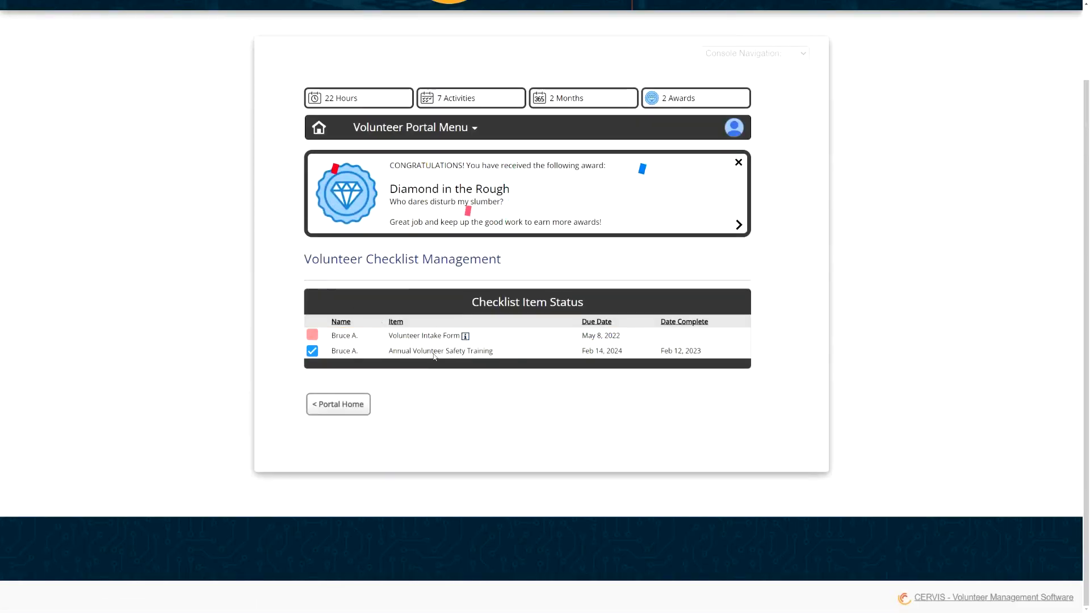
- Switch back to Administrator access level and reopen Checklist Item Inventory Management
{"action": "mouse_move", "coordinate": [311, 338]}
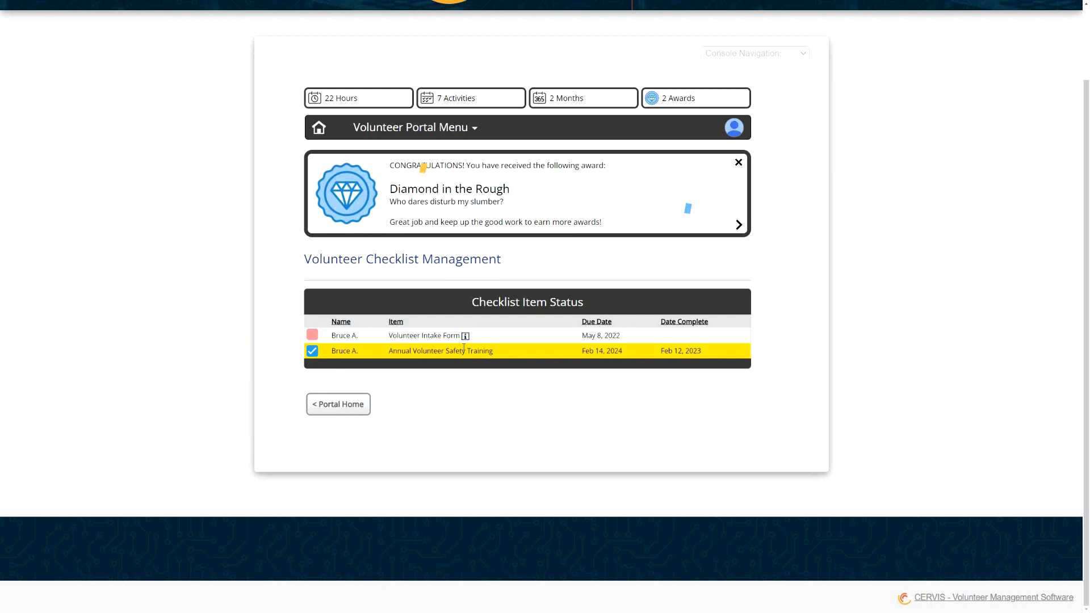
{"action": "left_click", "coordinate": [734, 127]}
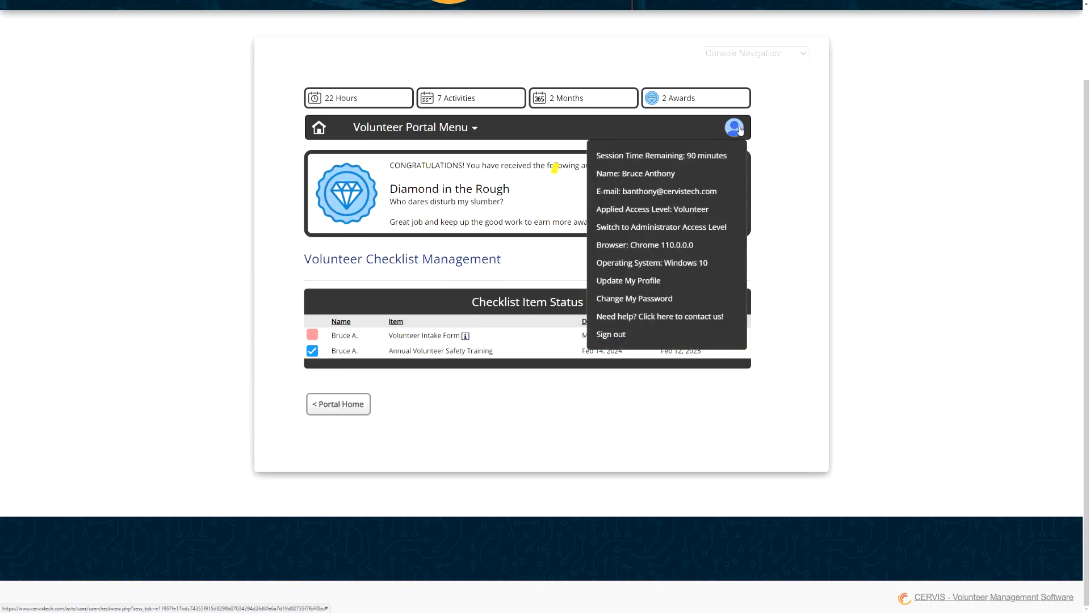
{"action": "left_click", "coordinate": [693, 226]}
{"action": "scroll", "coordinate": [414, 382], "scroll_direction": "down", "scroll_amount": 5}
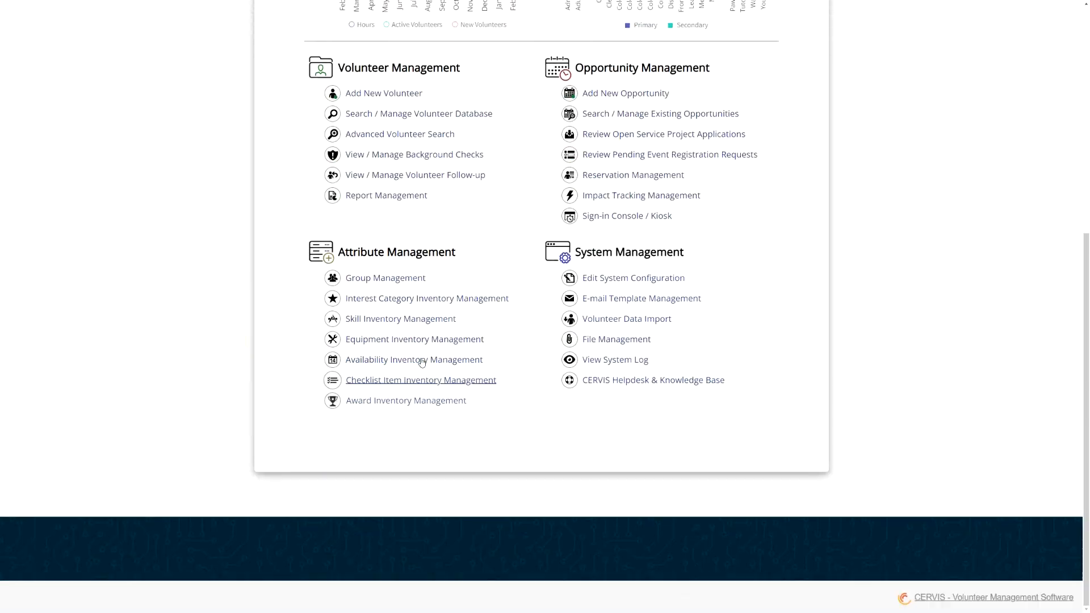
{"action": "left_click", "coordinate": [414, 382]}
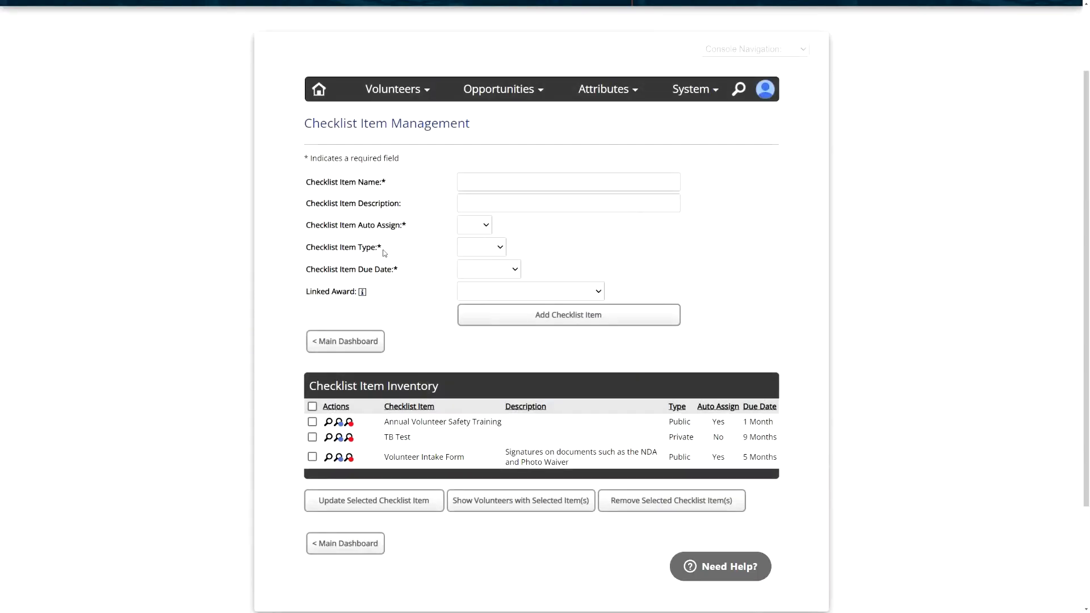
- Review the checklist item type options and the due date and auto-assign fields
{"action": "left_click_drag", "start_coordinate": [390, 249], "coordinate": [311, 247]}
{"action": "left_click", "coordinate": [482, 247]}
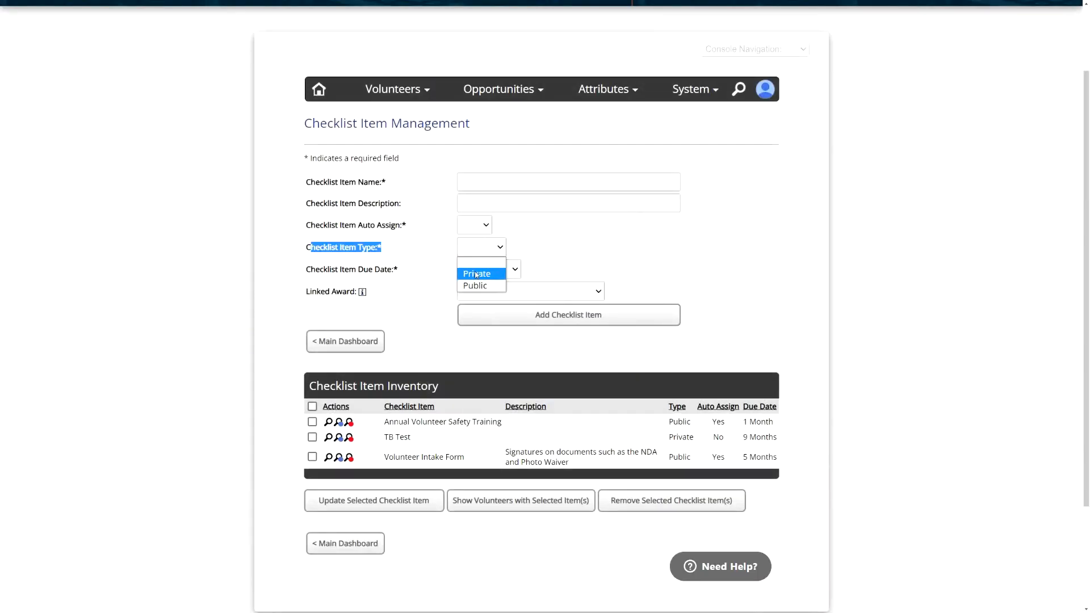
{"action": "left_click", "coordinate": [442, 253]}
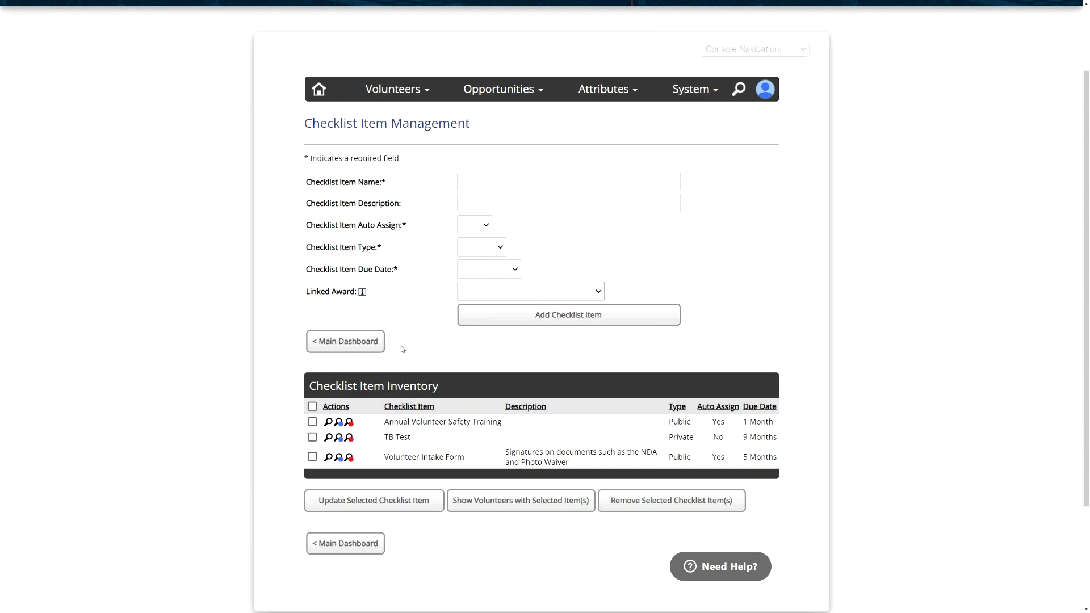
{"action": "left_click_drag", "start_coordinate": [405, 267], "coordinate": [348, 270]}
{"action": "left_click", "coordinate": [411, 274]}
{"action": "left_click_drag", "start_coordinate": [408, 226], "coordinate": [372, 226]}
{"action": "left_click", "coordinate": [405, 269]}
- Set the checklist item due date to 14 Days
{"action": "left_click", "coordinate": [513, 272]}
{"action": "left_click", "coordinate": [493, 384]}
{"action": "left_click", "coordinate": [460, 269]}
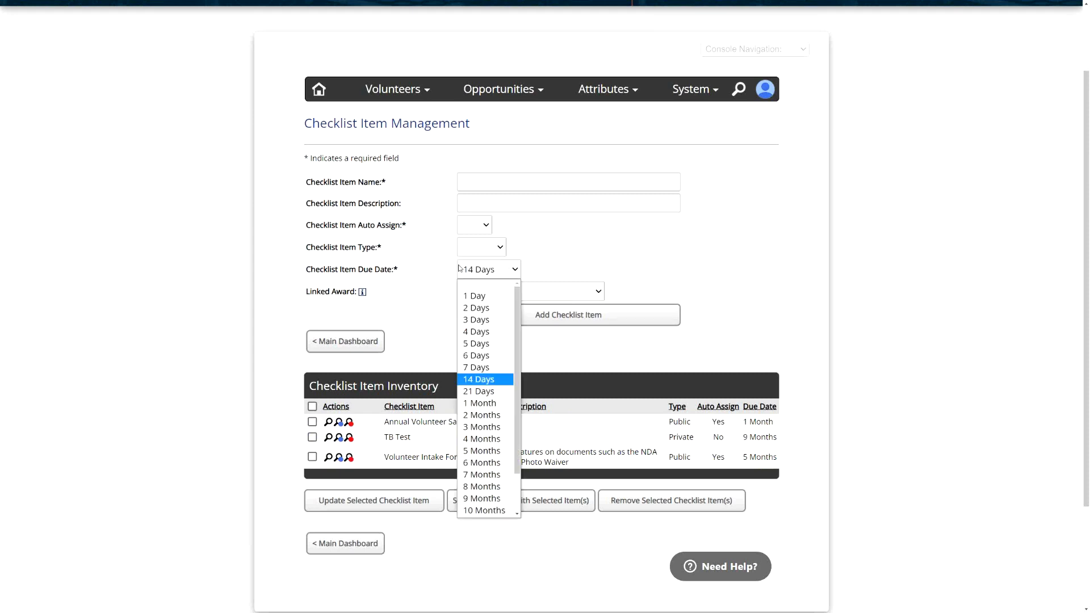
{"action": "left_click", "coordinate": [430, 274]}
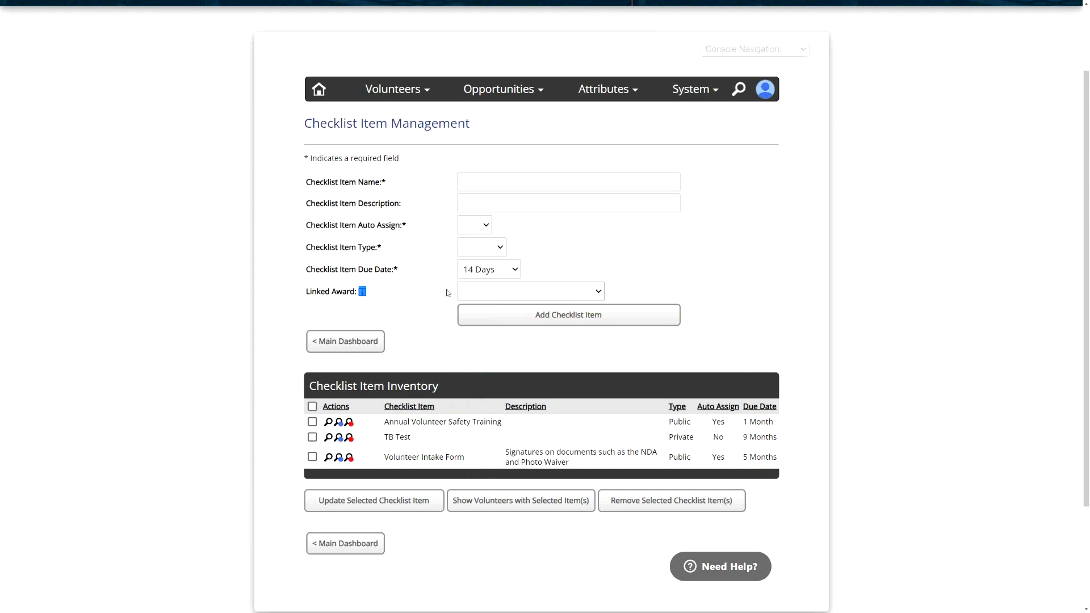
- Link the Certified Team Leader (Manual) award to the checklist item
{"action": "left_click", "coordinate": [506, 292]}
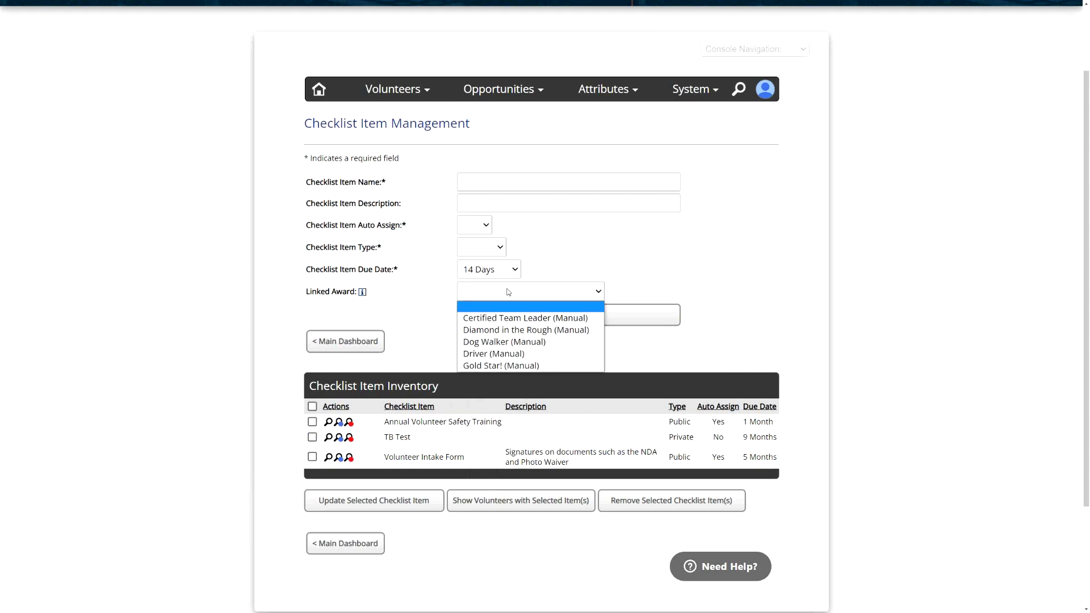
{"action": "left_click", "coordinate": [523, 319]}
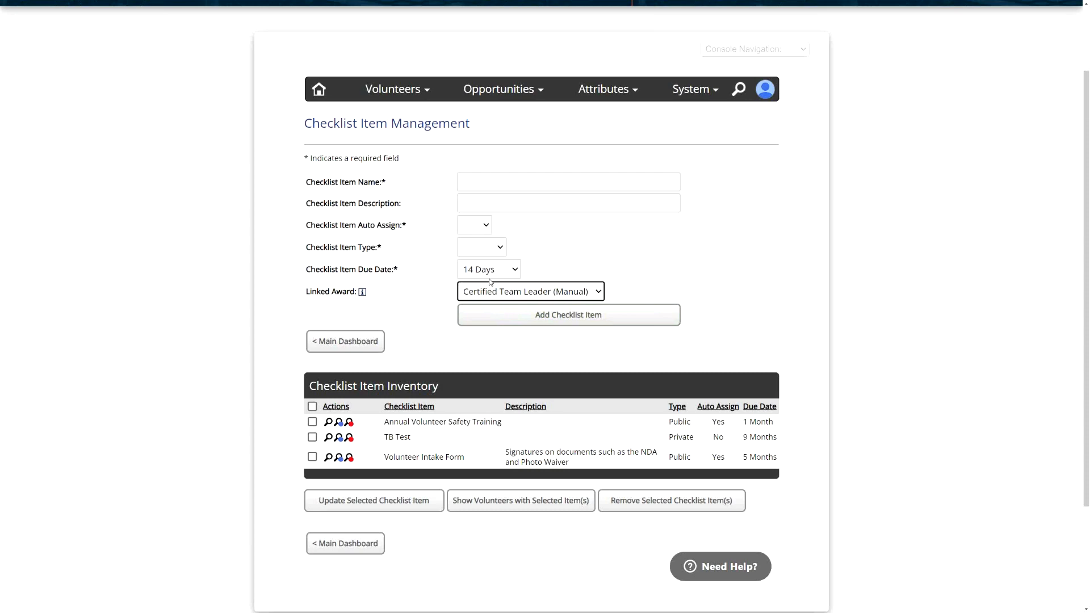
{"action": "left_click", "coordinate": [434, 295]}
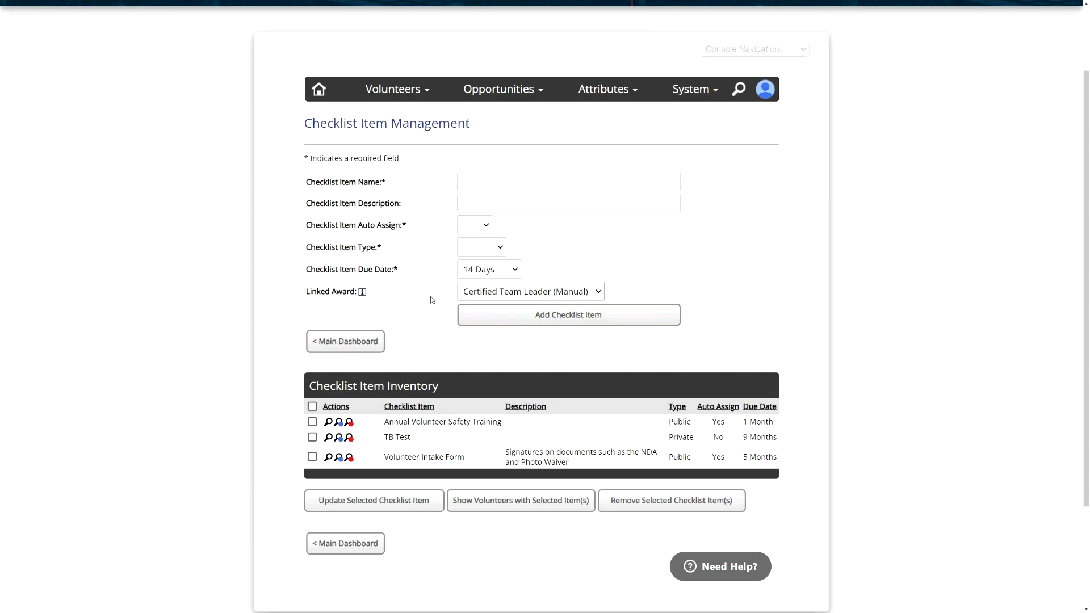
- Return to the main dashboard and open Award Inventory Management
{"action": "left_click", "coordinate": [370, 339]}
{"action": "scroll", "coordinate": [313, 399], "scroll_direction": "down", "scroll_amount": 5}
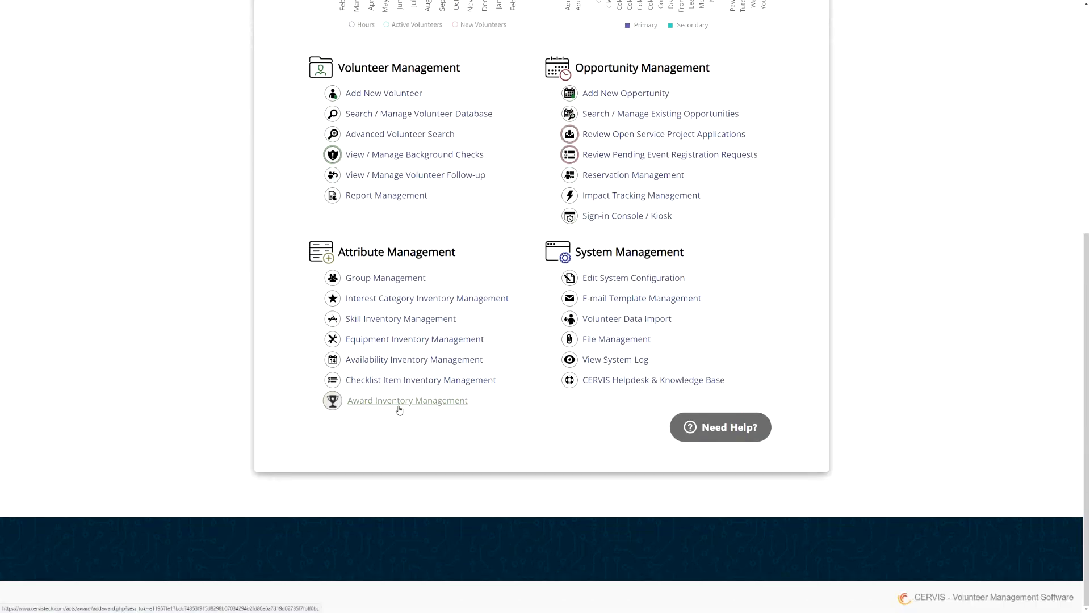
{"action": "left_click", "coordinate": [416, 411]}
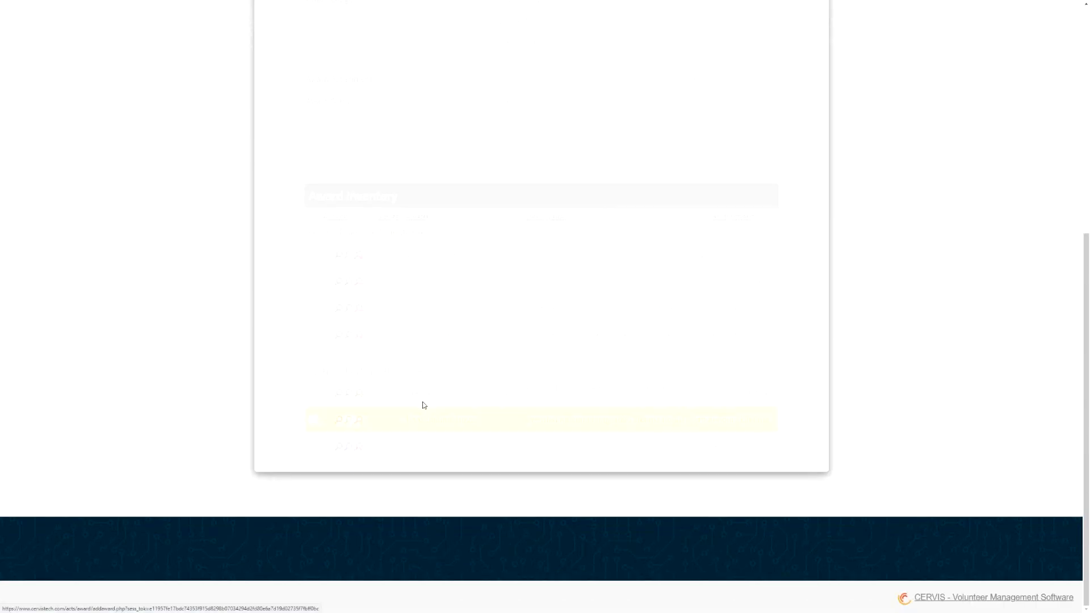
- Open Checklist Item Inventory Management from the Attributes menu
{"action": "left_click", "coordinate": [670, 363]}
{"action": "left_click", "coordinate": [670, 436]}
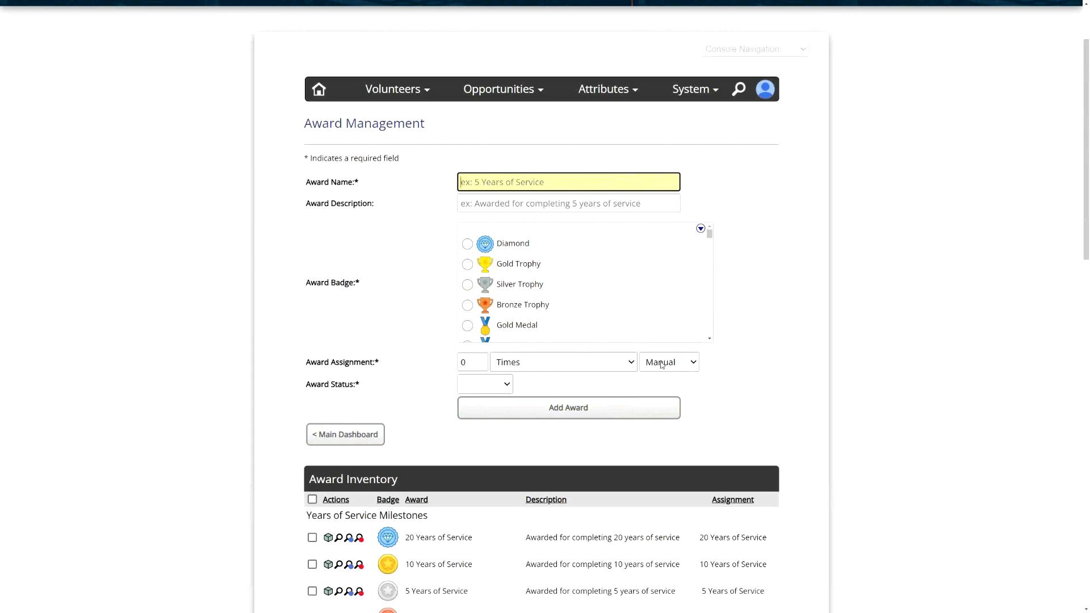
{"action": "left_click", "coordinate": [383, 86]}
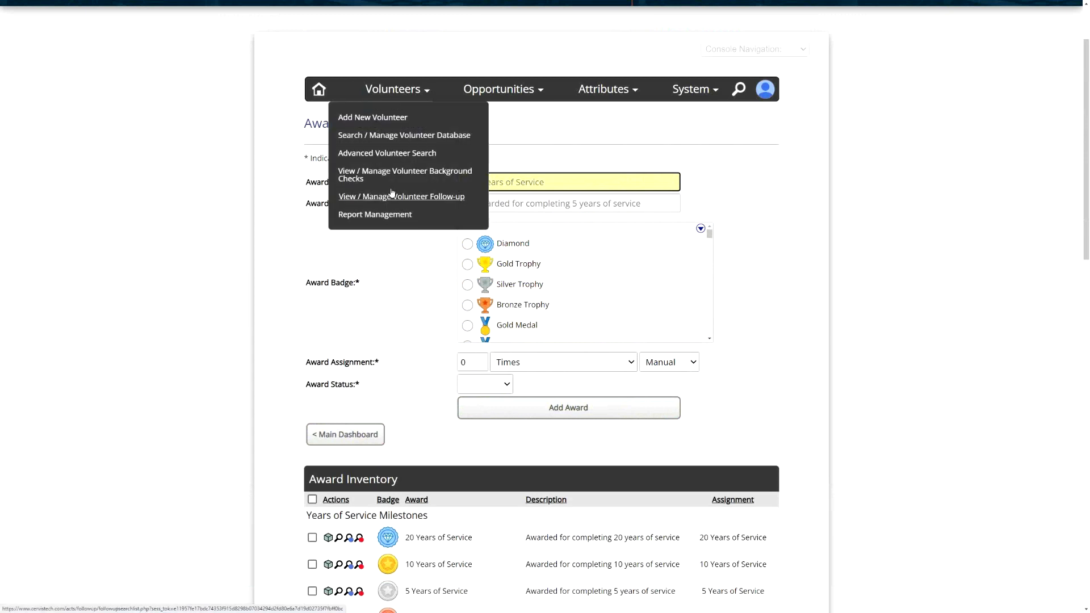
{"action": "mouse_move", "coordinate": [609, 94]}
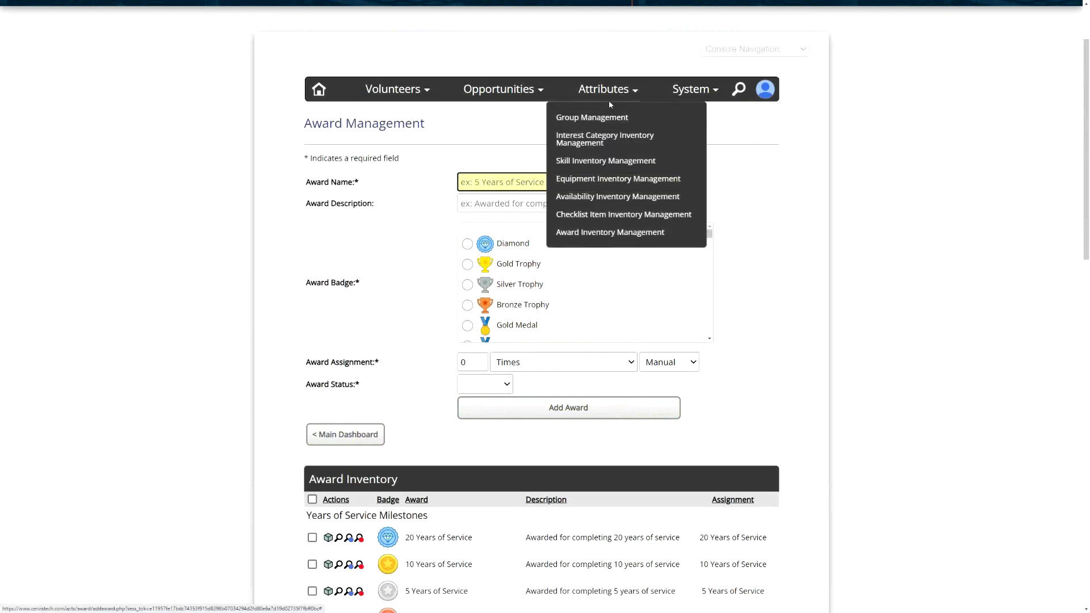
{"action": "left_click", "coordinate": [619, 216]}
- Review the linked award choices and open the Volunteer Intake Form checklist item for update, cancelling without changes
{"action": "left_click", "coordinate": [515, 292]}
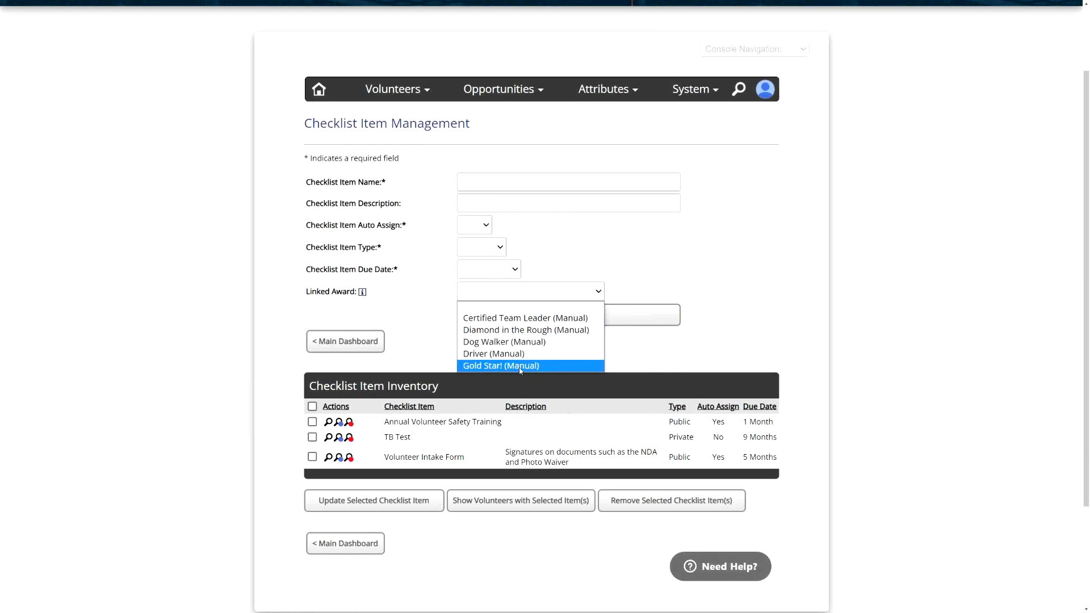
{"action": "left_click", "coordinate": [438, 289]}
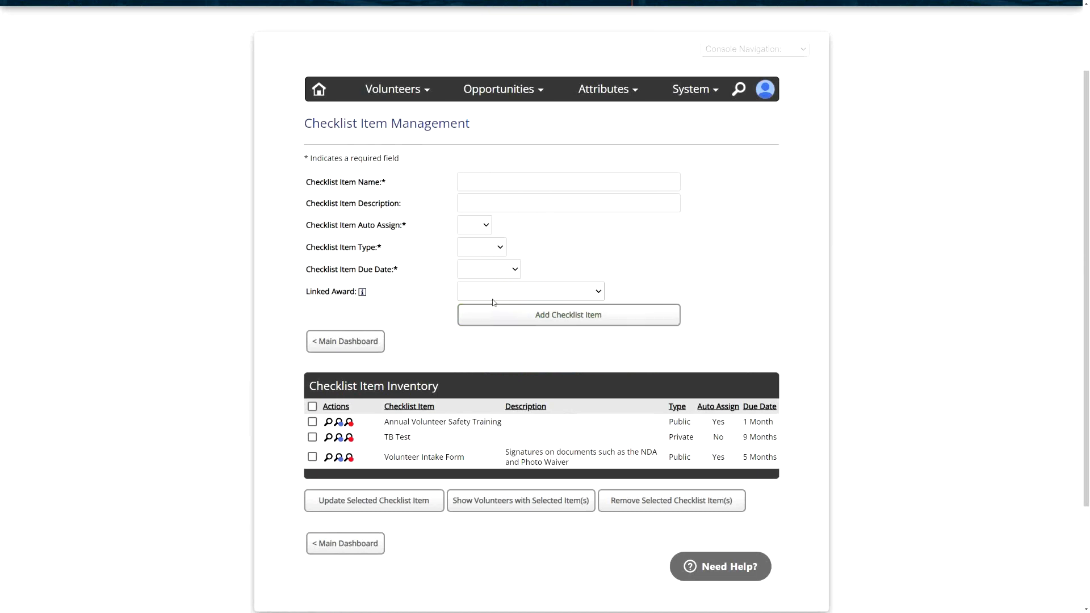
{"action": "scroll", "coordinate": [463, 393], "scroll_direction": "down", "scroll_amount": 3}
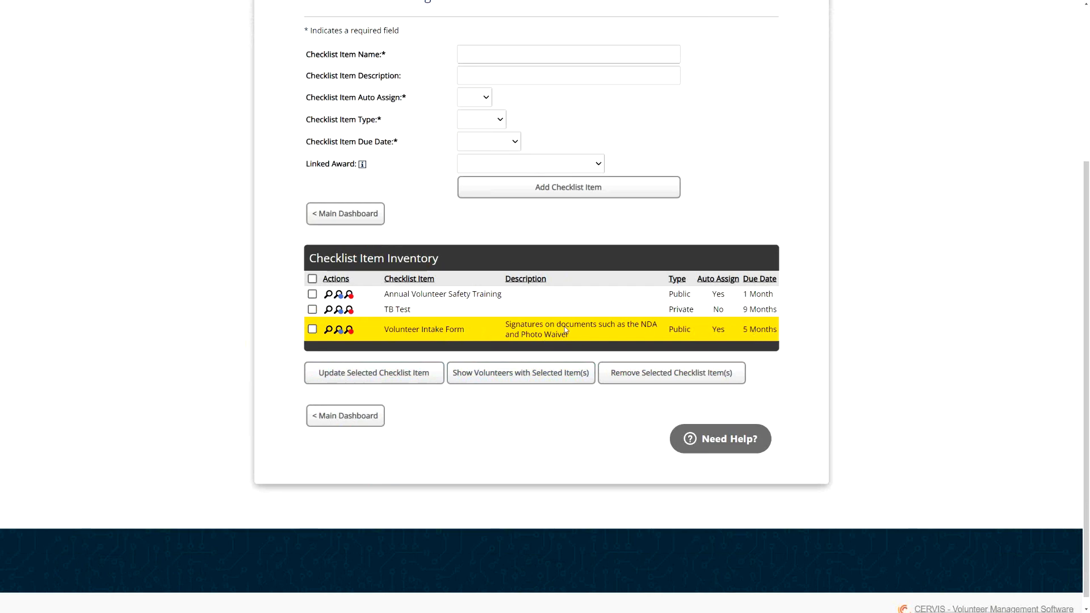
{"action": "left_click", "coordinate": [313, 330]}
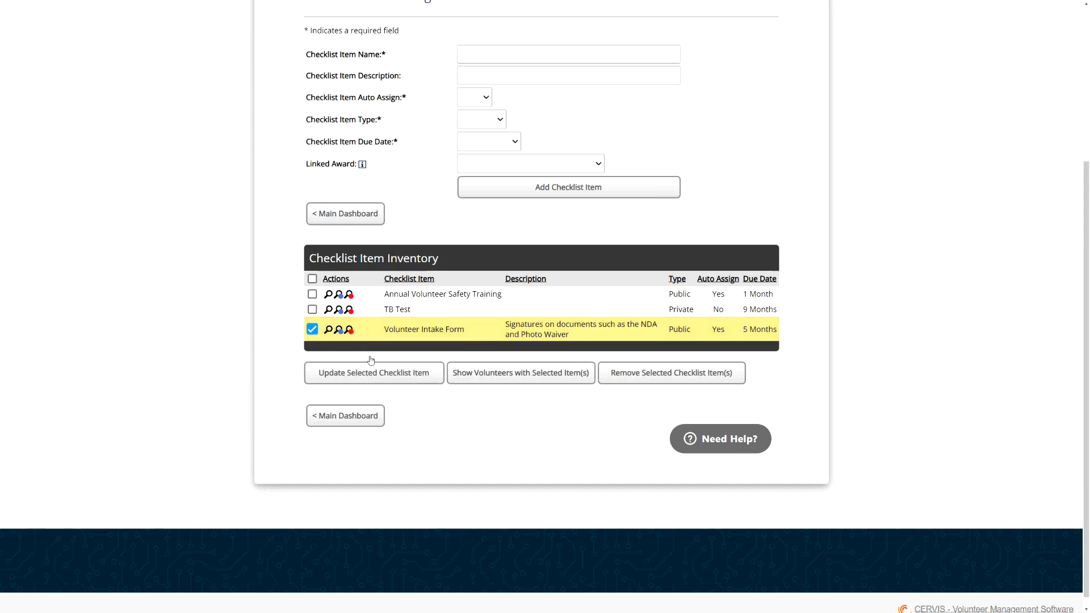
{"action": "left_click", "coordinate": [374, 375]}
{"action": "left_click", "coordinate": [533, 235]}
{"action": "left_click", "coordinate": [562, 257]}
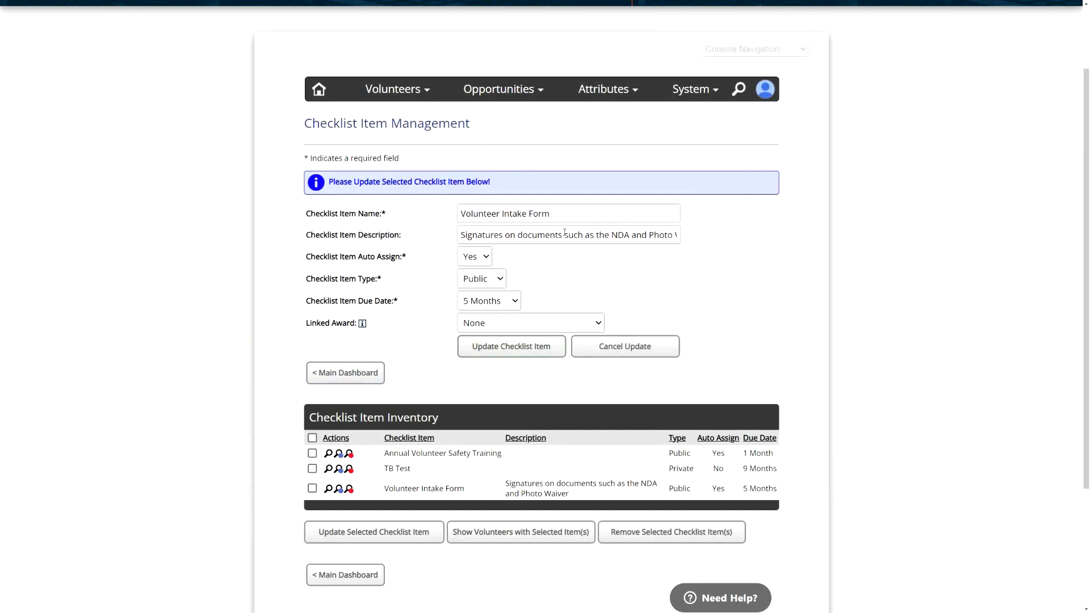
{"action": "left_click", "coordinate": [563, 234]}
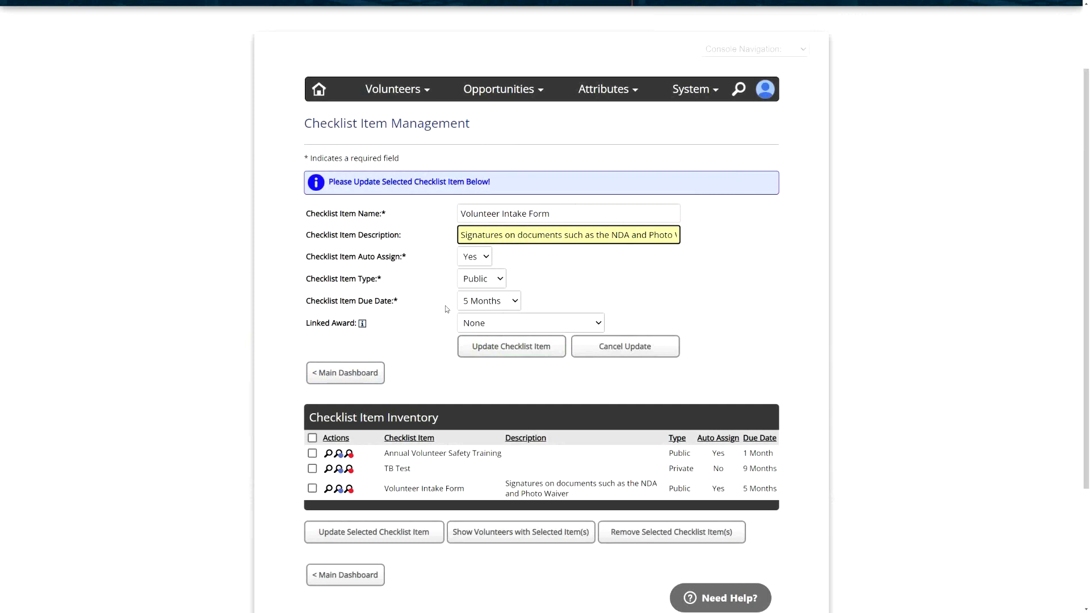
{"action": "left_click", "coordinate": [580, 277]}
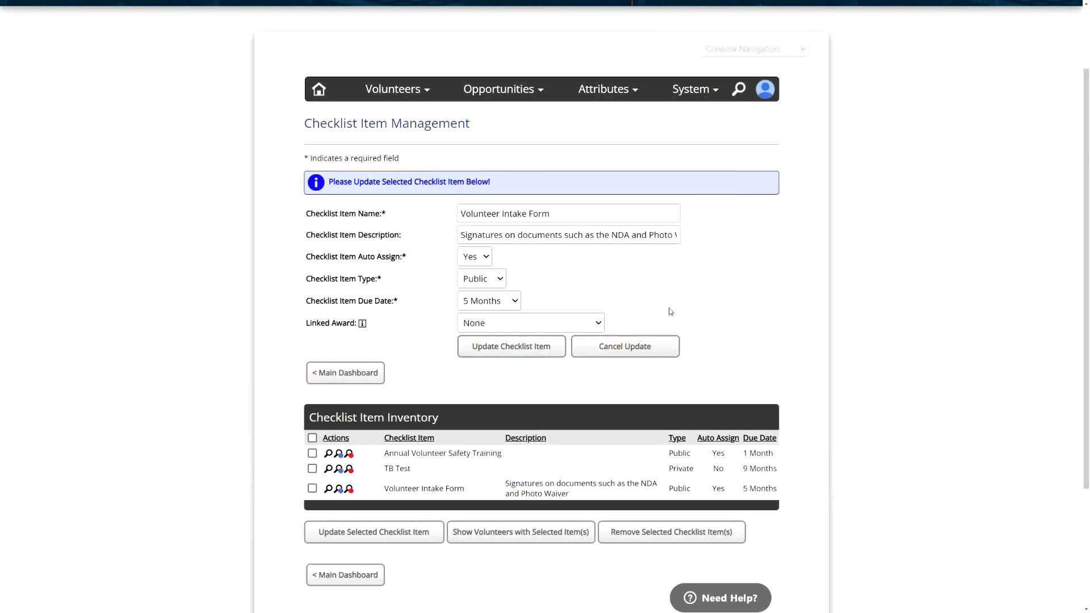
{"action": "left_click", "coordinate": [672, 346]}
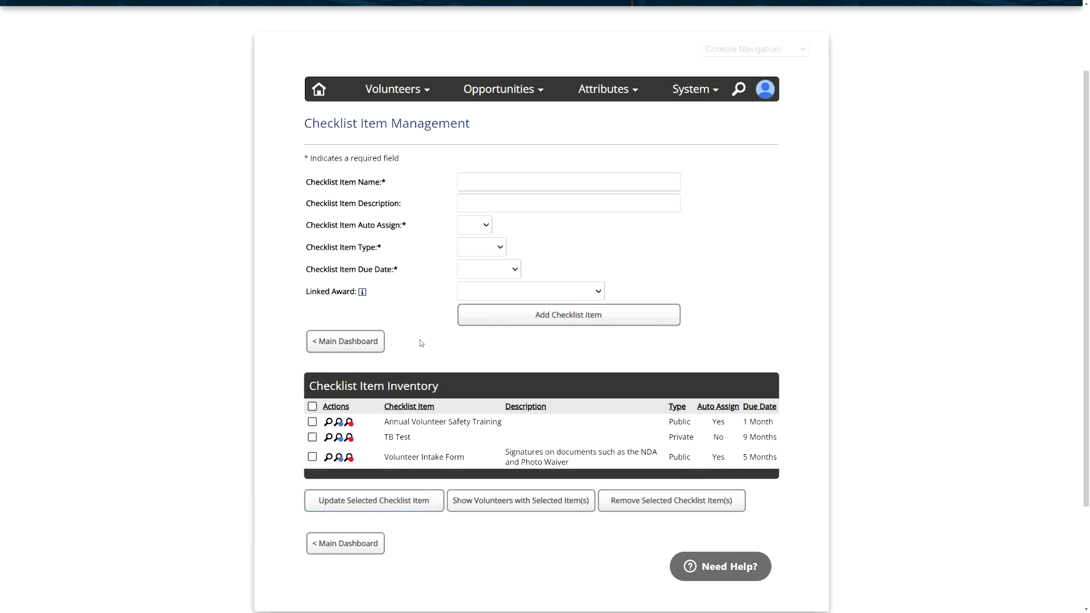
- Return to the main dashboard and list all volunteers from the volunteer database search
{"action": "left_click", "coordinate": [367, 348]}
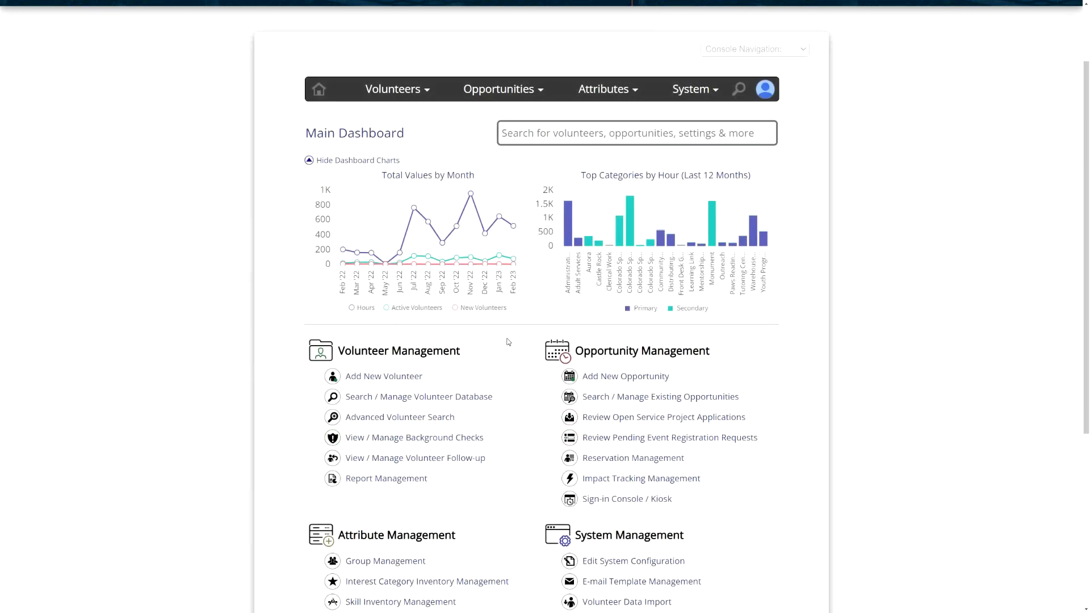
{"action": "scroll", "coordinate": [508, 342], "scroll_direction": "down", "scroll_amount": 1}
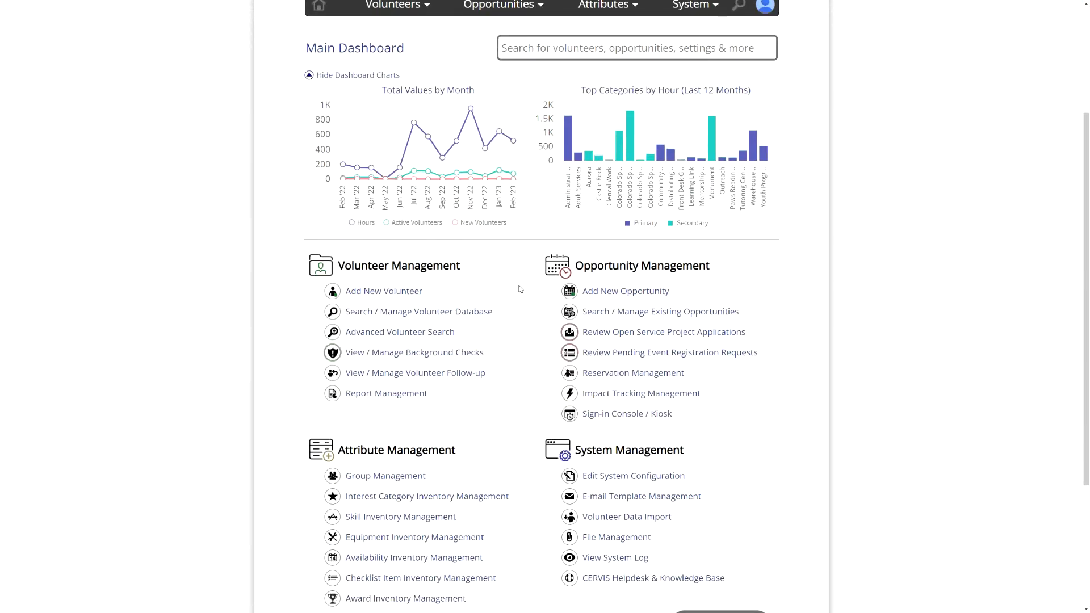
{"action": "left_click", "coordinate": [413, 315]}
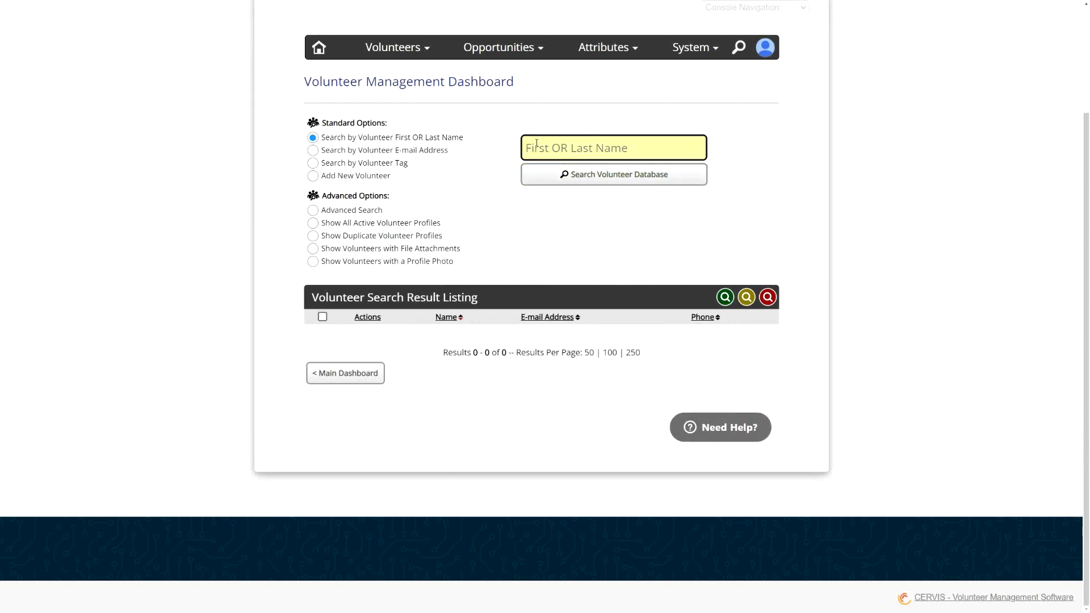
{"action": "left_click", "coordinate": [604, 179]}
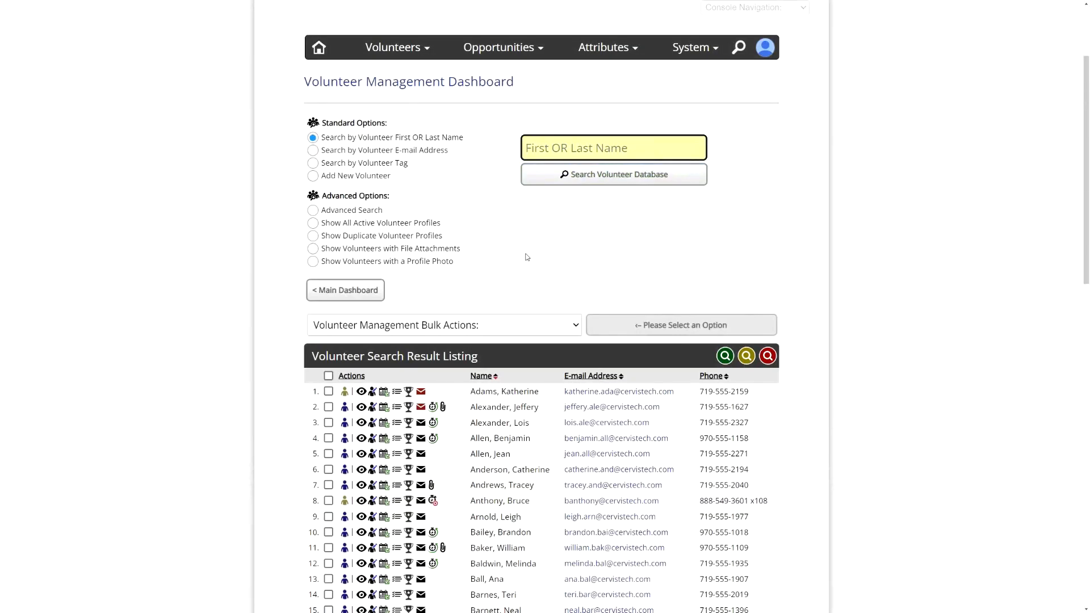
- Open the seventh listed volunteer's dashboard and go to their volunteer checklist
{"action": "scroll", "coordinate": [527, 259], "scroll_direction": "down", "scroll_amount": 3}
{"action": "scroll", "coordinate": [534, 225], "scroll_direction": "down", "scroll_amount": 2}
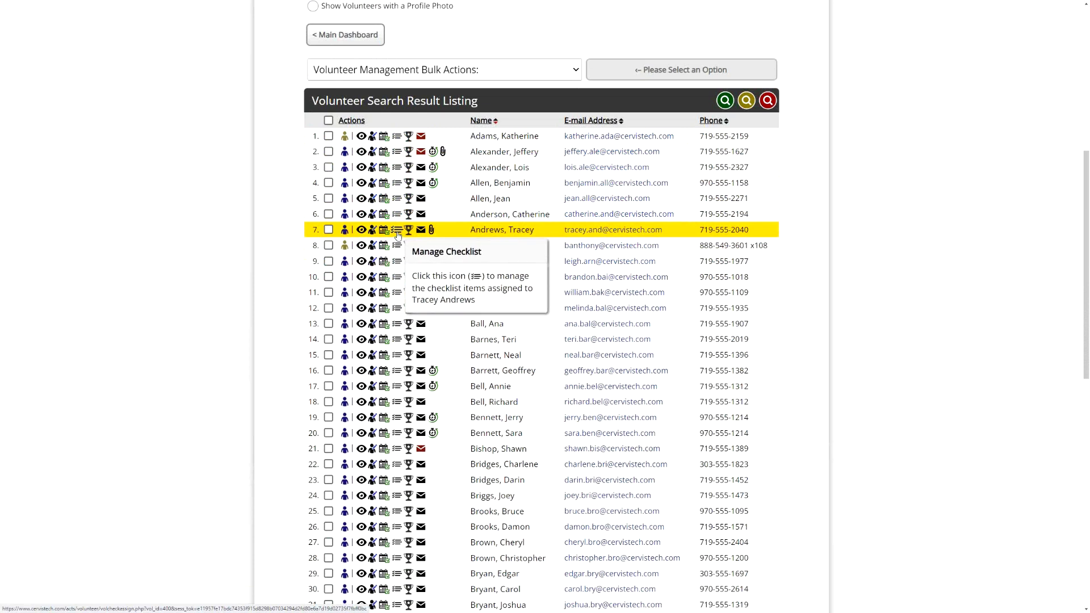
{"action": "left_click", "coordinate": [345, 230]}
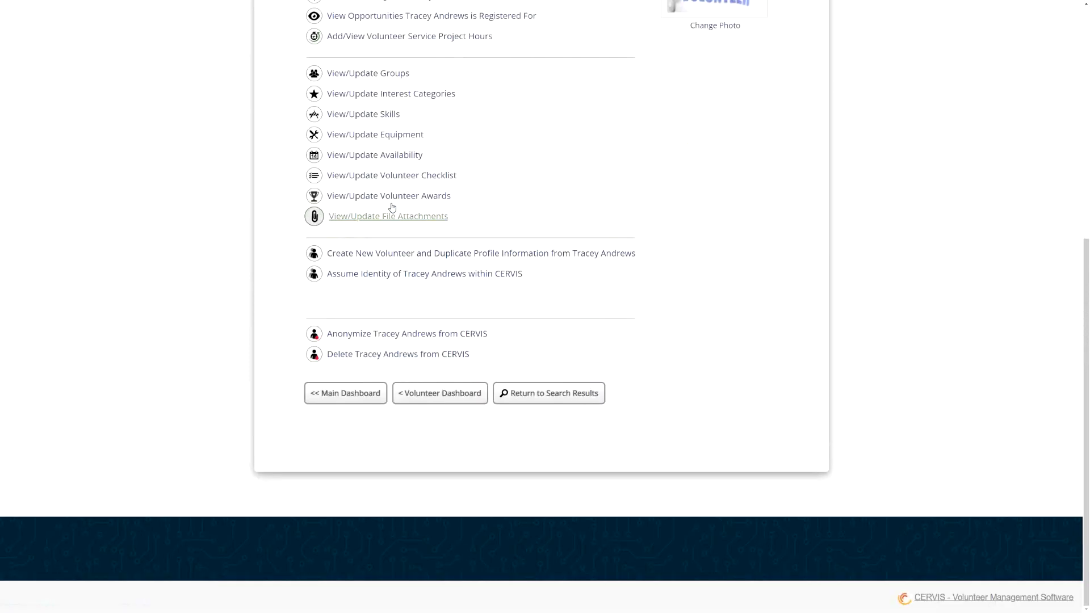
{"action": "scroll", "coordinate": [398, 170], "scroll_direction": "up", "scroll_amount": 3}
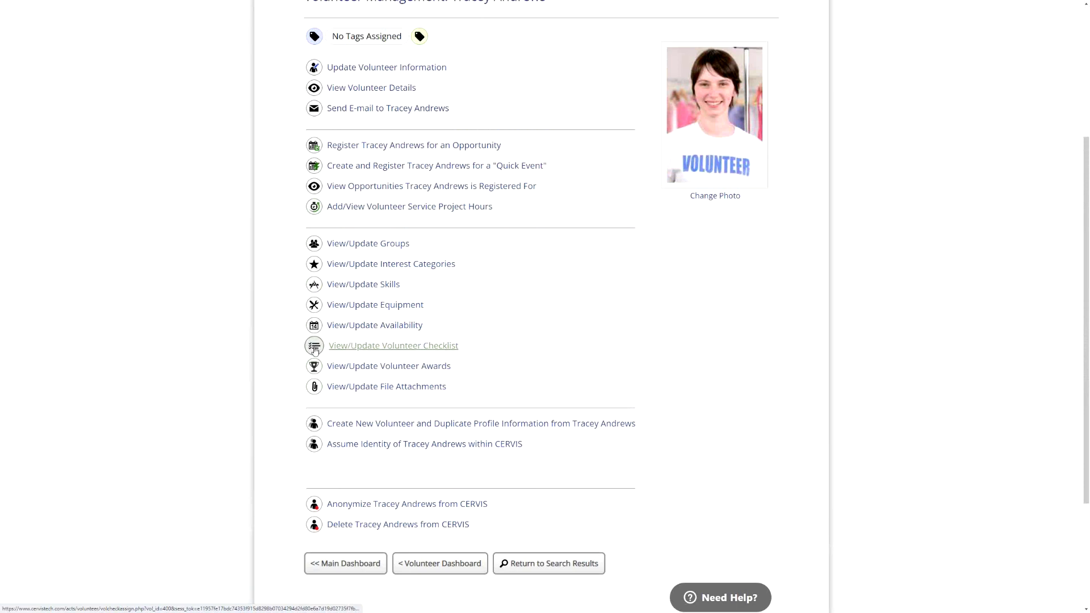
{"action": "left_click", "coordinate": [384, 353]}
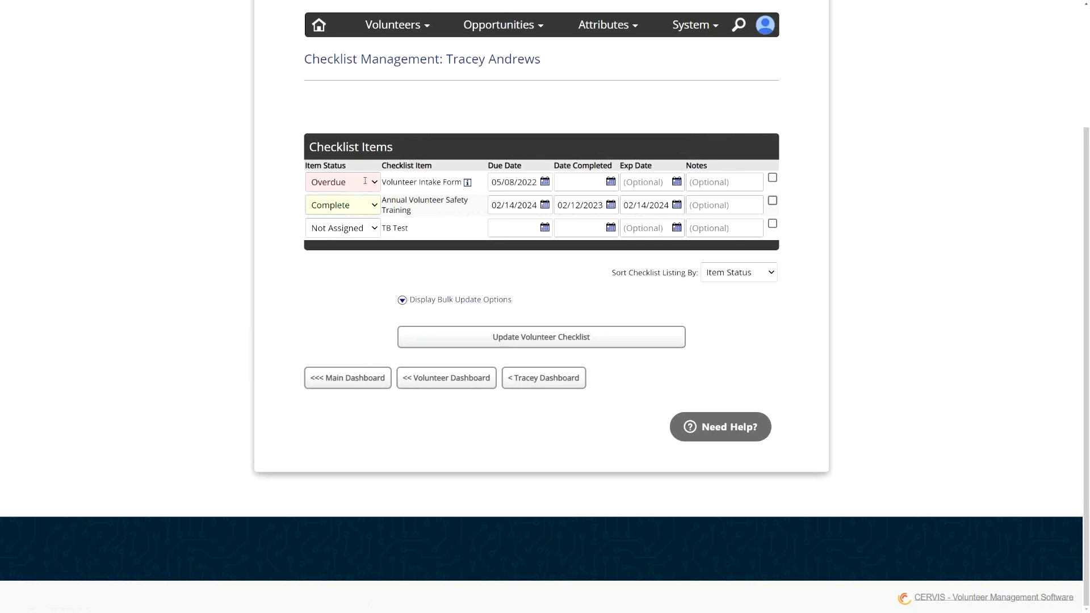
- Set the TB Test checklist item's status to Complete
{"action": "left_click", "coordinate": [366, 206]}
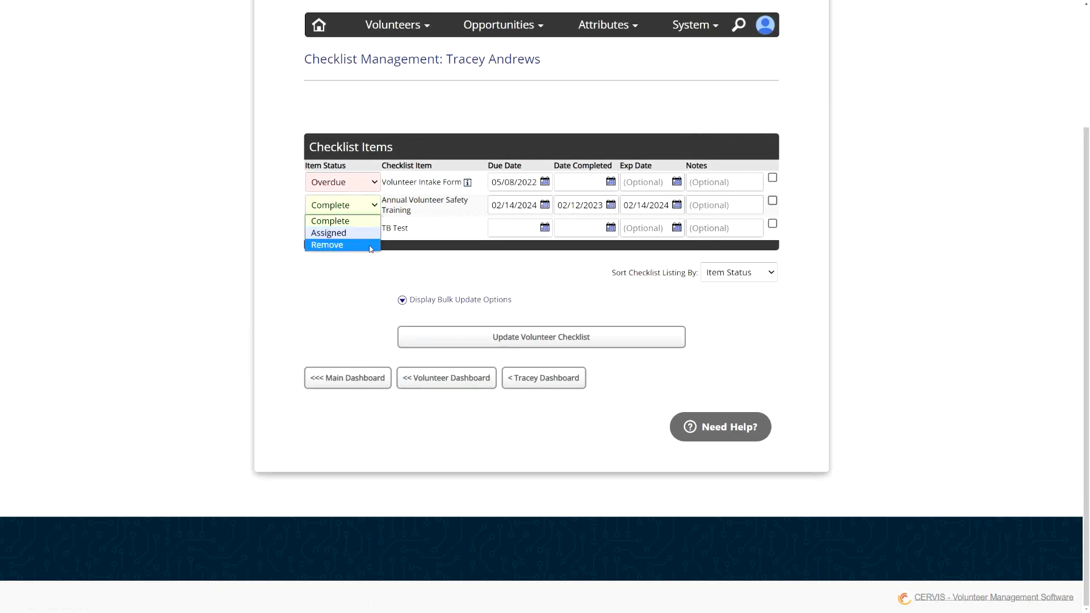
{"action": "left_click", "coordinate": [428, 212]}
{"action": "left_click", "coordinate": [374, 229]}
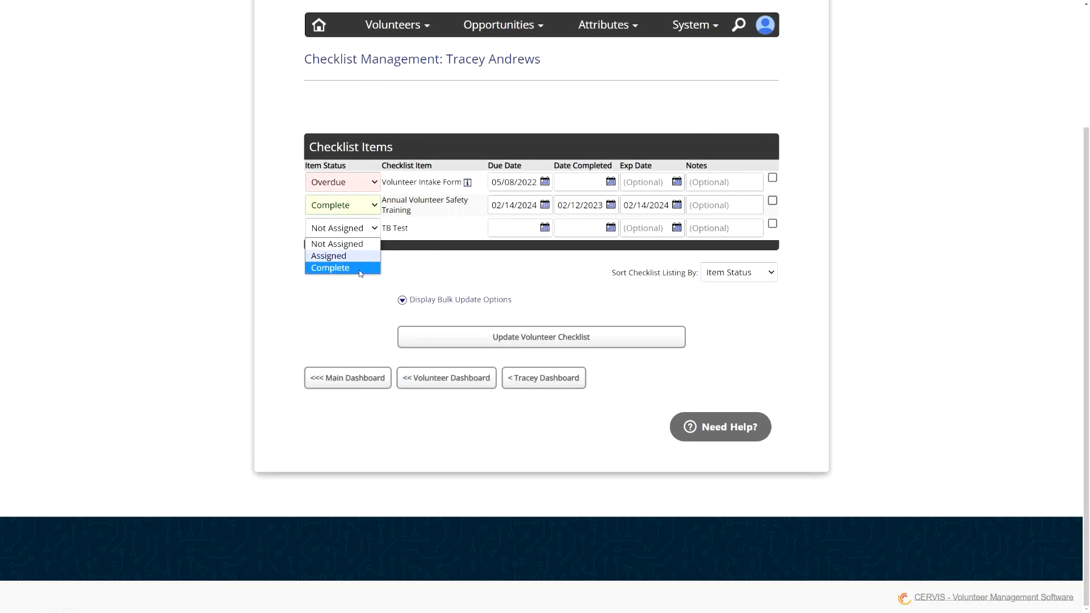
{"action": "left_click", "coordinate": [435, 267]}
{"action": "left_click", "coordinate": [380, 229]}
{"action": "left_click", "coordinate": [382, 227]}
{"action": "left_click", "coordinate": [370, 233]}
{"action": "left_click", "coordinate": [352, 268]}
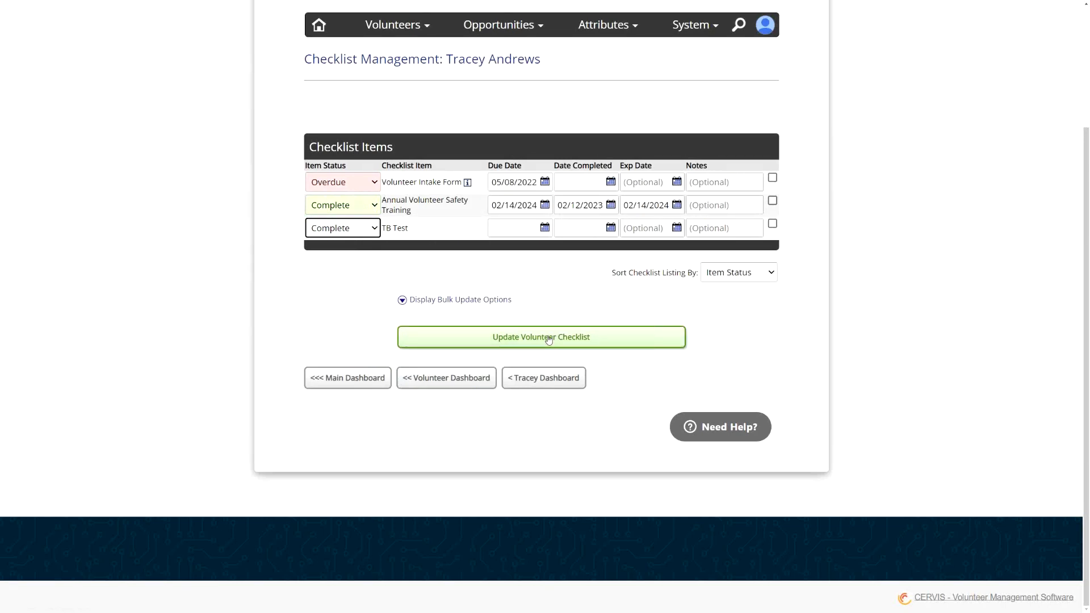
- Set TB Test's completed date to 02/09/2023 and its expiration date to 02/09/2024
{"action": "left_click", "coordinate": [576, 229]}
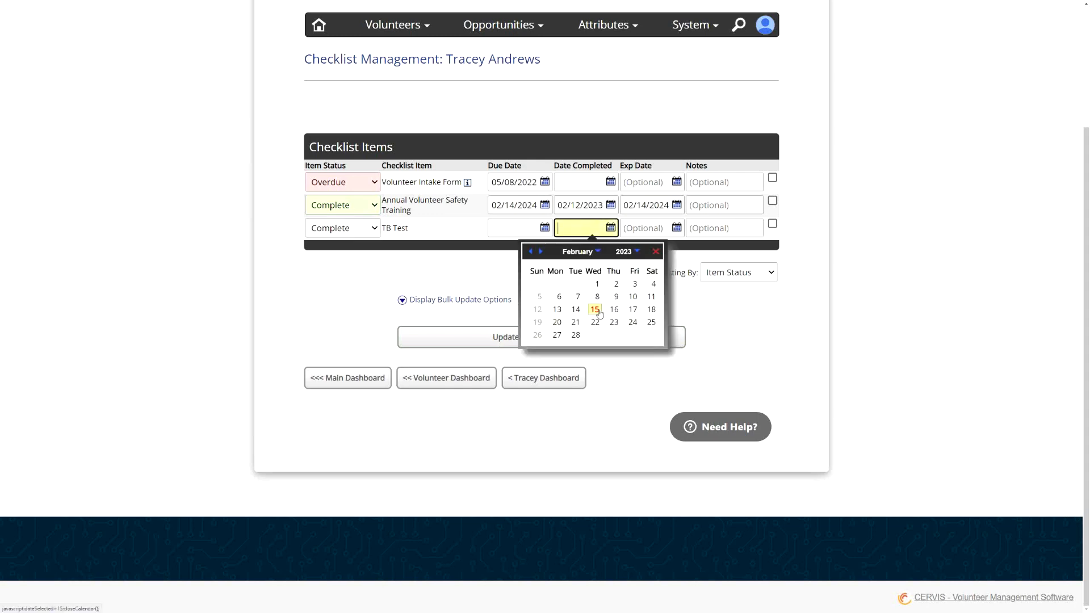
{"action": "left_click", "coordinate": [616, 298]}
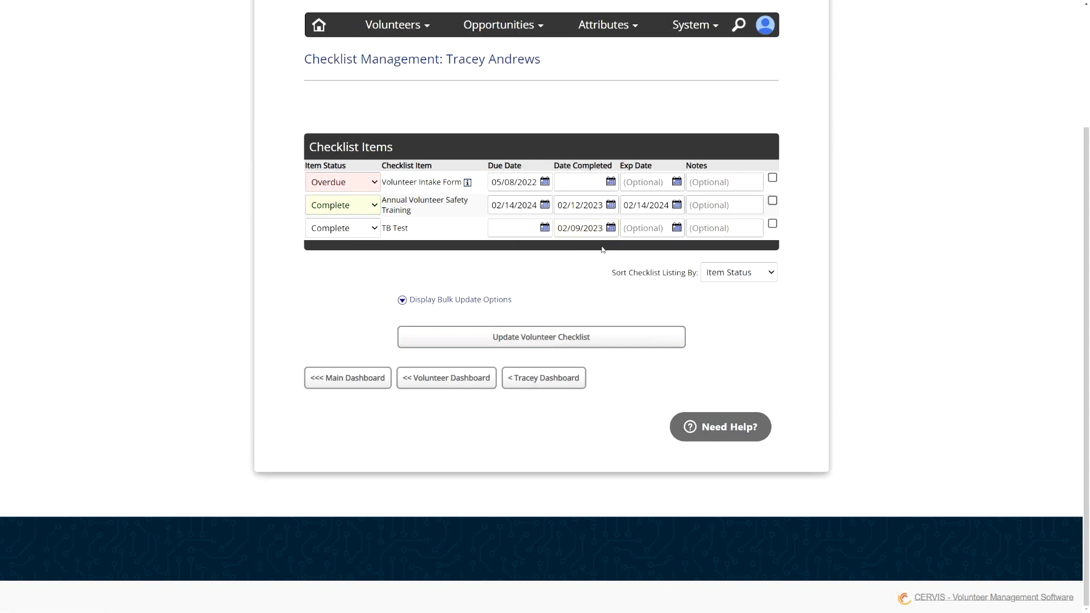
{"action": "left_click", "coordinate": [645, 229]}
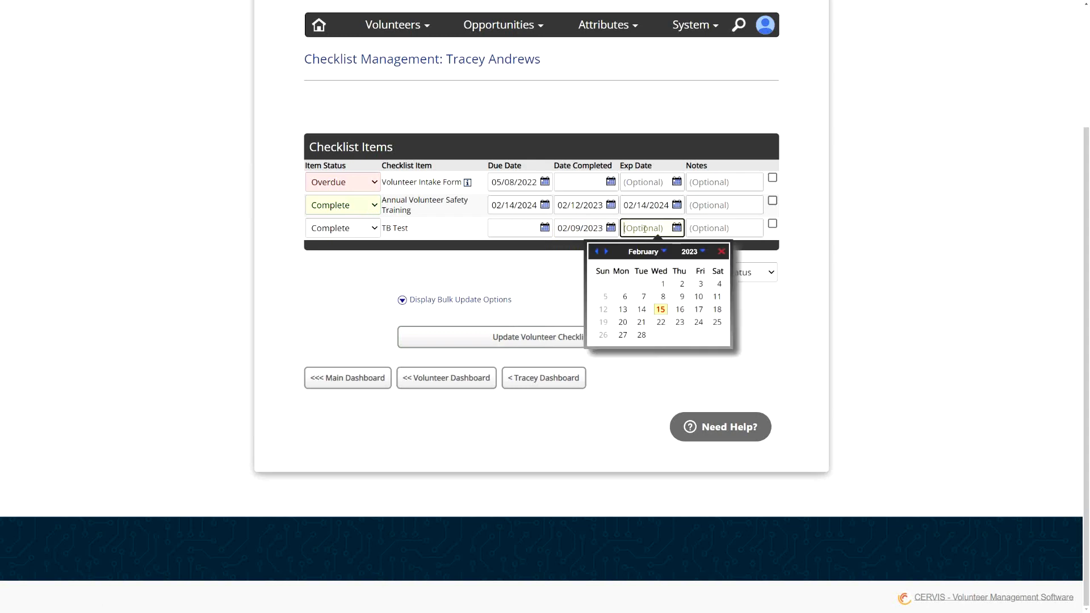
{"action": "left_click", "coordinate": [700, 252]}
{"action": "left_click", "coordinate": [679, 317]}
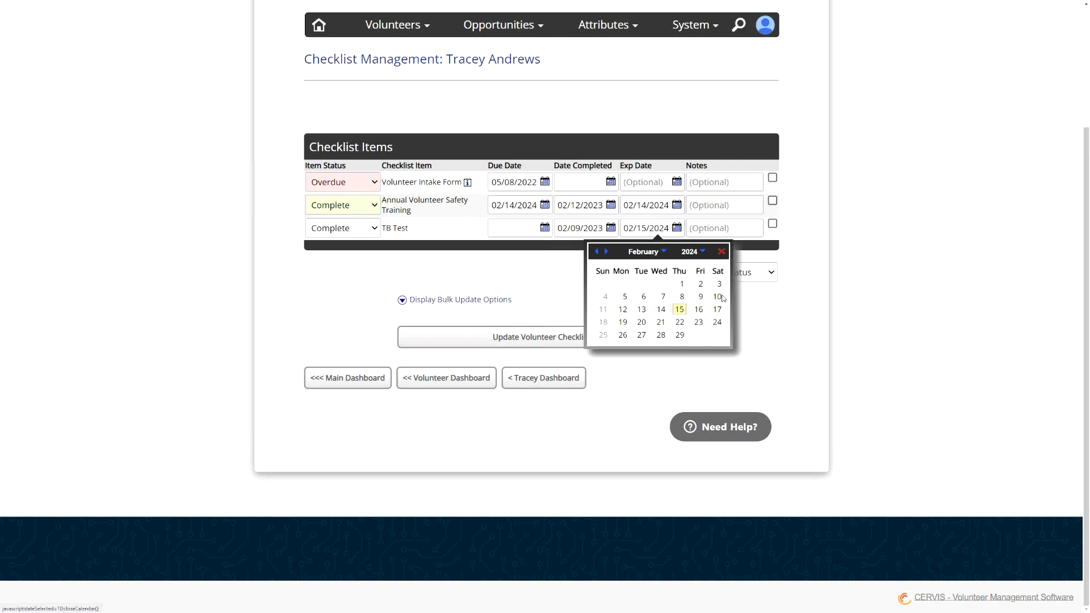
{"action": "left_click", "coordinate": [701, 296]}
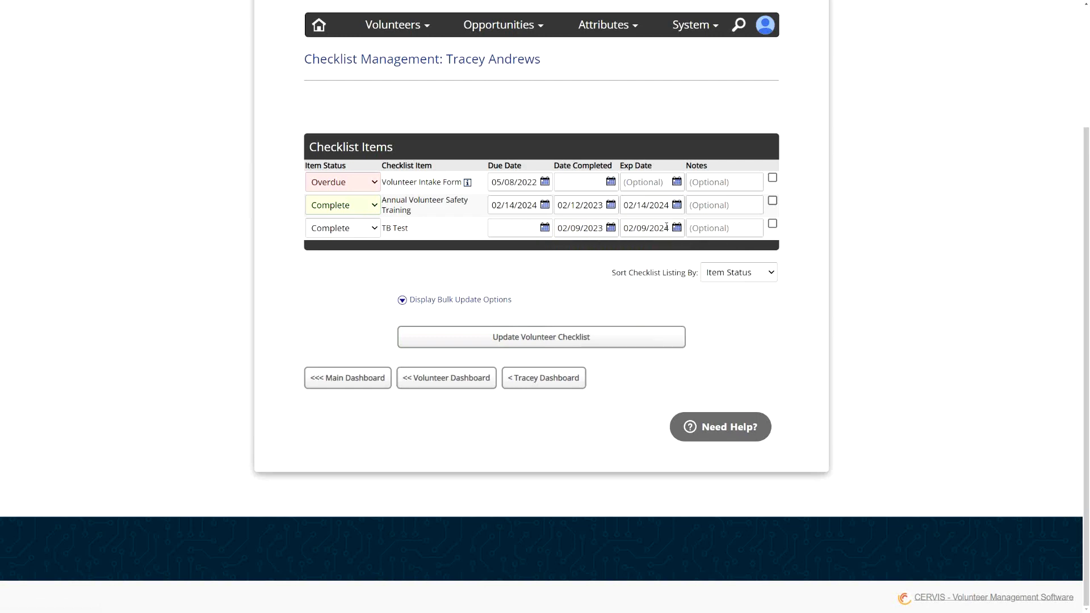
{"action": "left_click", "coordinate": [665, 228]}
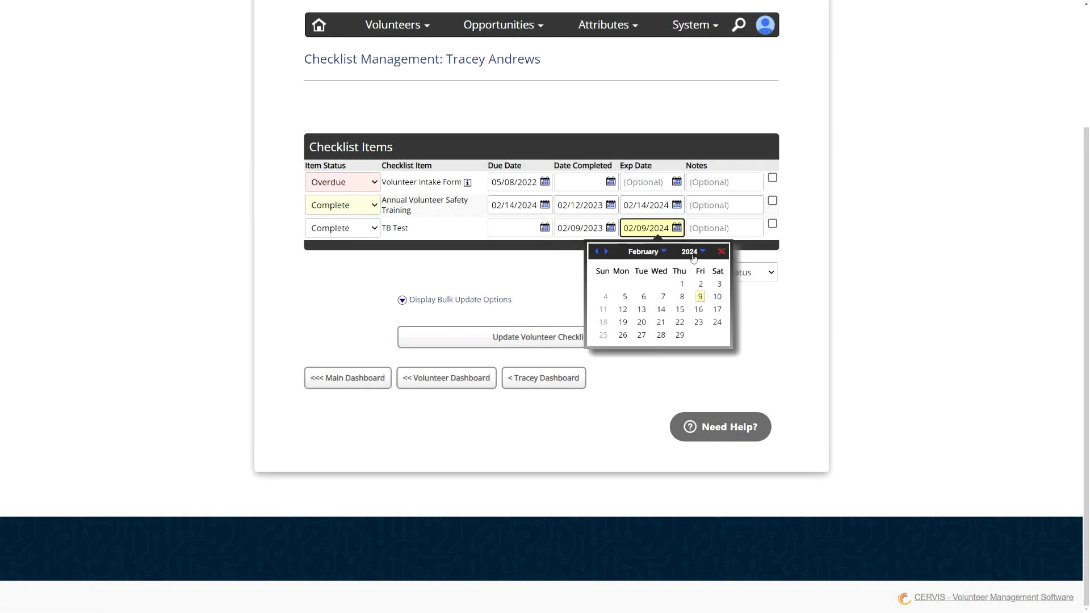
{"action": "left_click", "coordinate": [701, 228]}
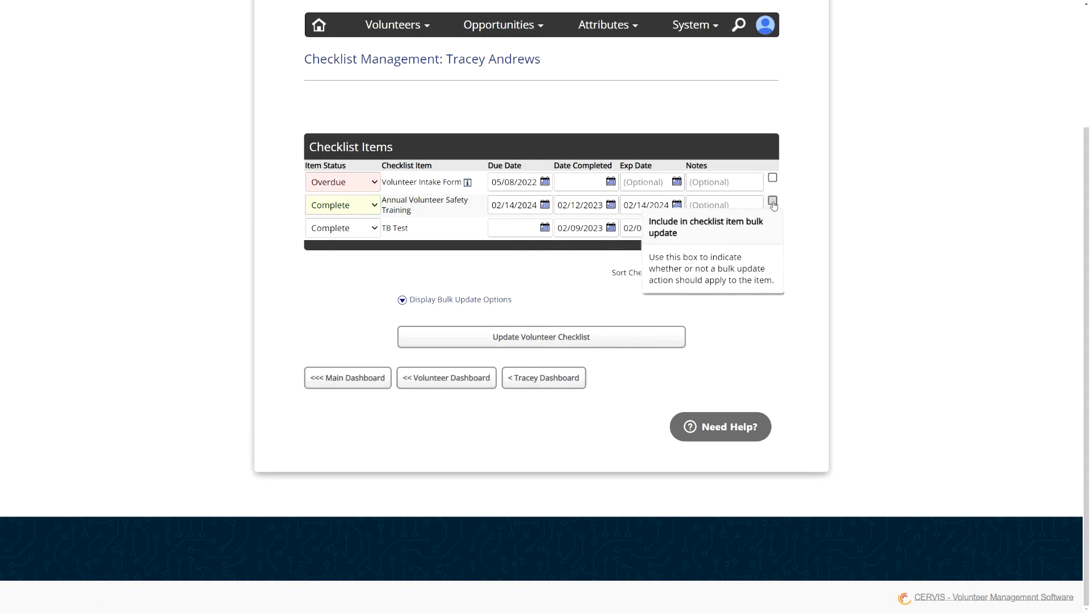
- Select all three checklist items for bulk update and choose Complete as the bulk item status
{"action": "left_click", "coordinate": [773, 178]}
{"action": "left_click", "coordinate": [773, 201]}
{"action": "left_click", "coordinate": [772, 223]}
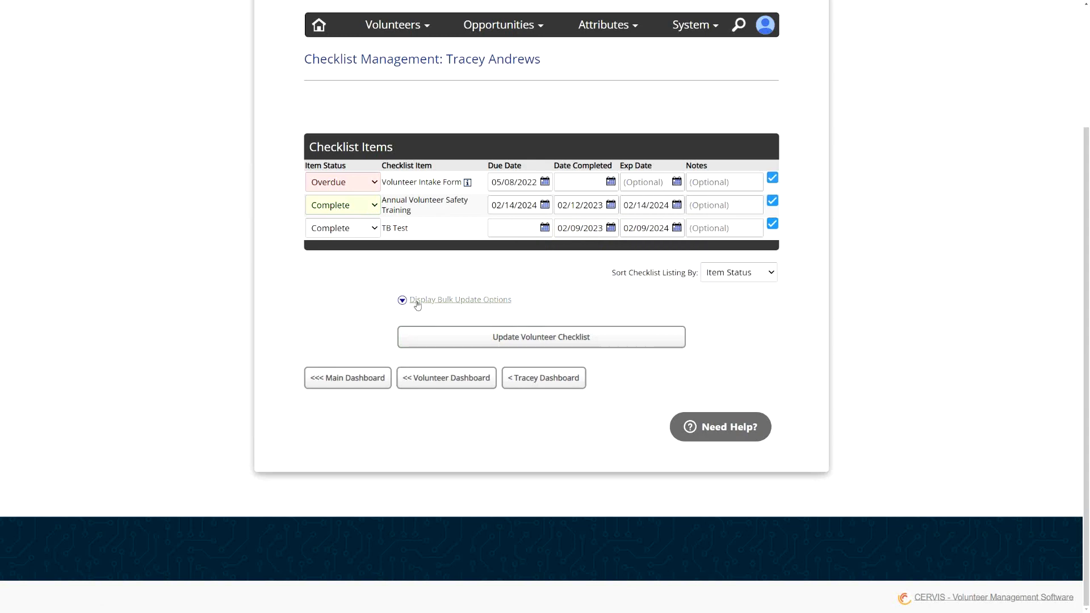
{"action": "left_click", "coordinate": [441, 301]}
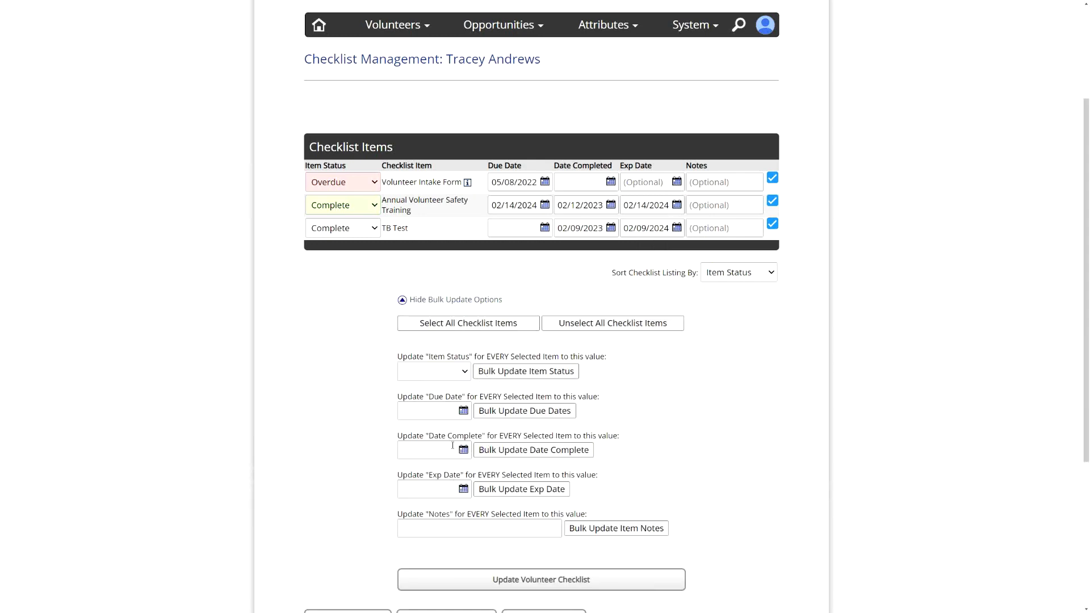
{"action": "left_click", "coordinate": [448, 373]}
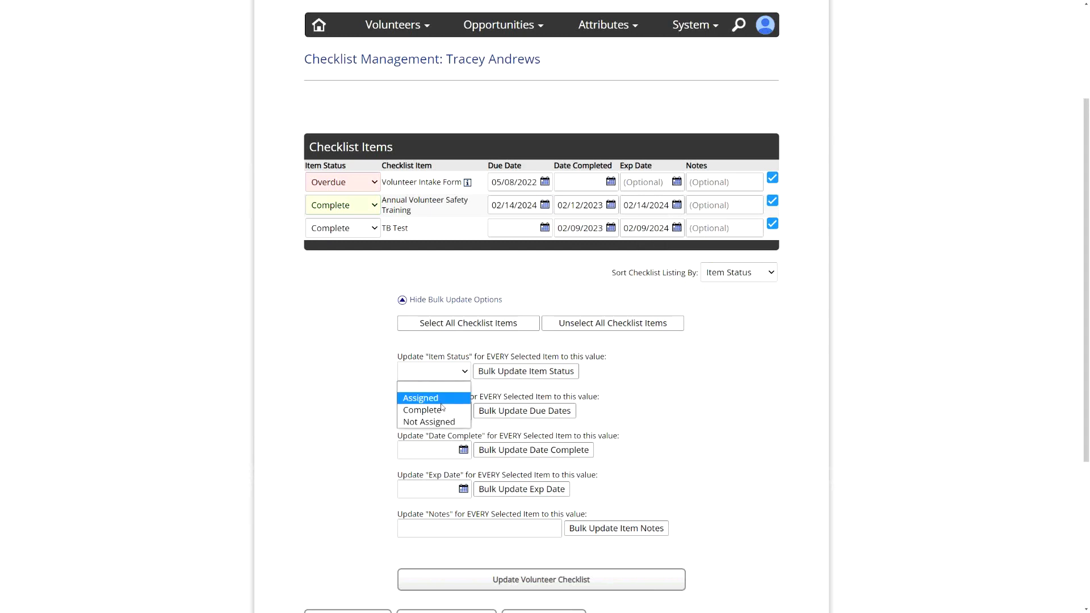
{"action": "left_click", "coordinate": [440, 412]}
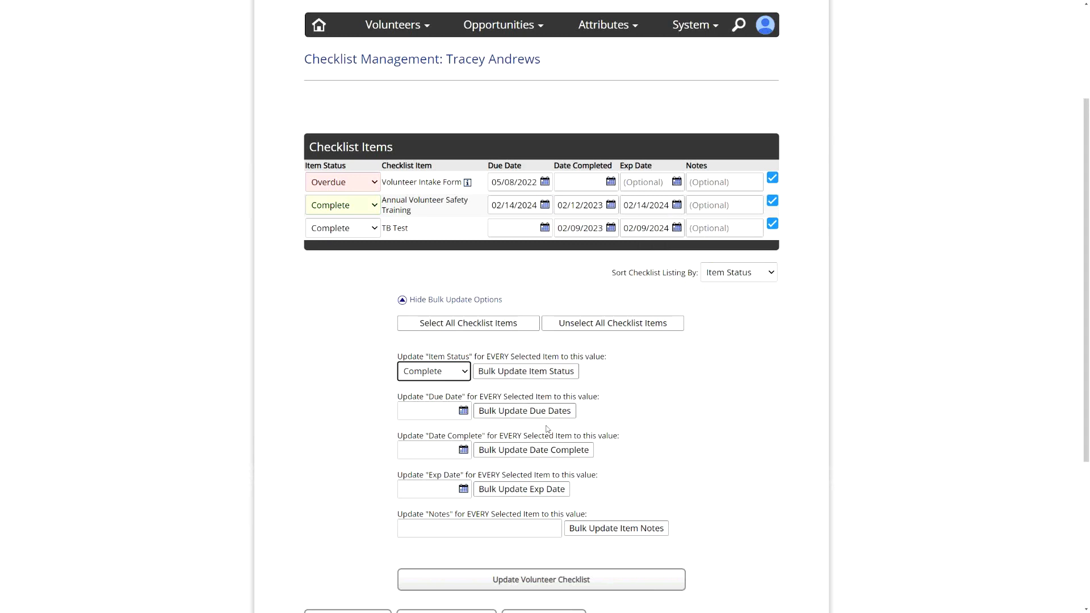
- Hide the bulk update options and save the volunteer checklist
{"action": "left_click", "coordinate": [452, 300]}
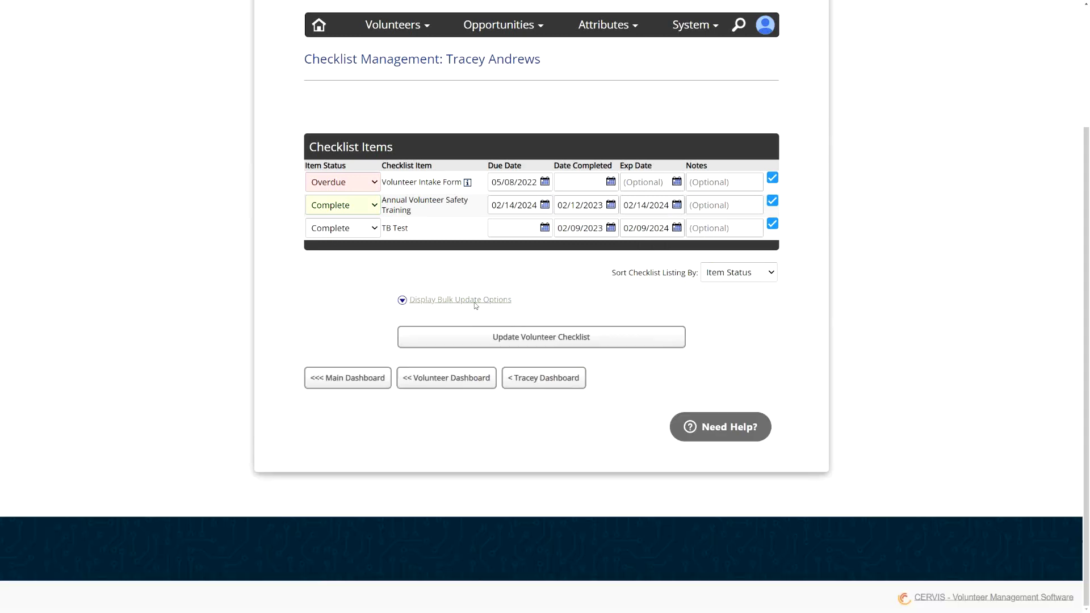
{"action": "left_click", "coordinate": [546, 343]}
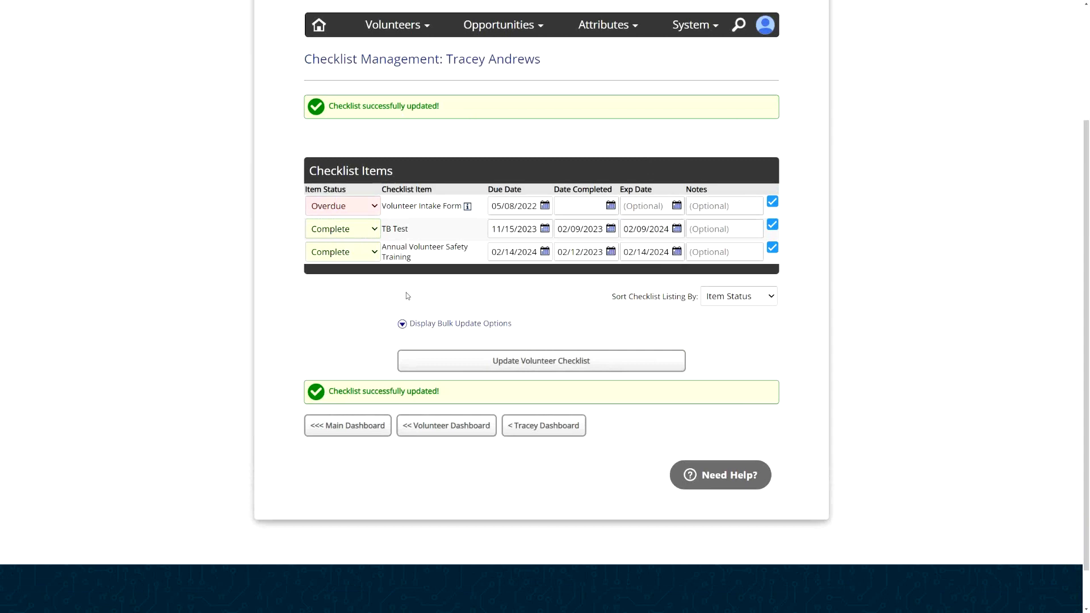
- Return to the volunteer dashboard, list all volunteers, and select every volunteer in the results
{"action": "left_click", "coordinate": [427, 427]}
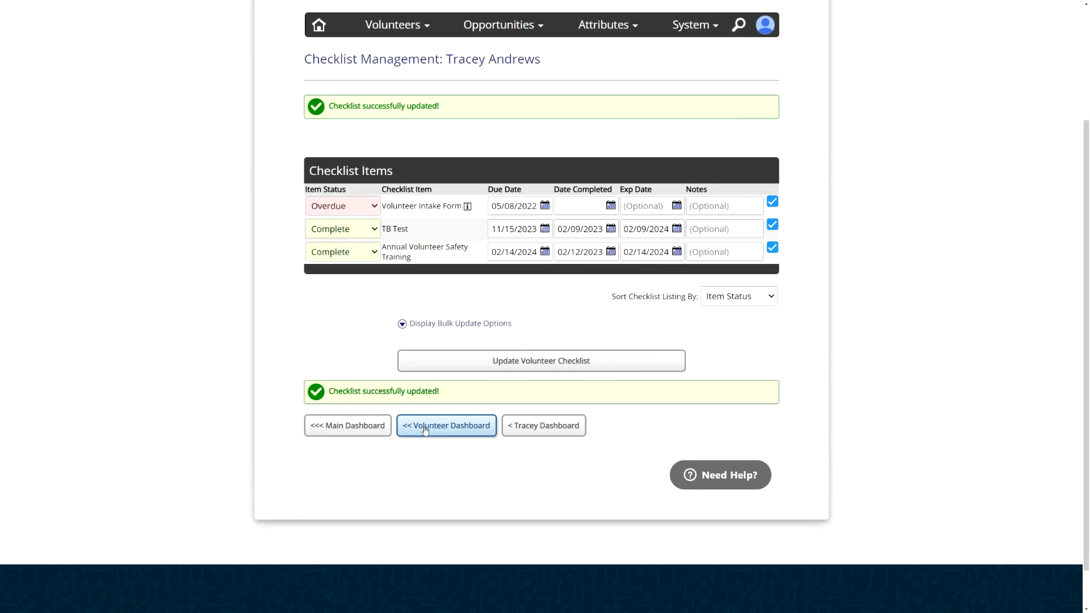
{"action": "left_click", "coordinate": [425, 429]}
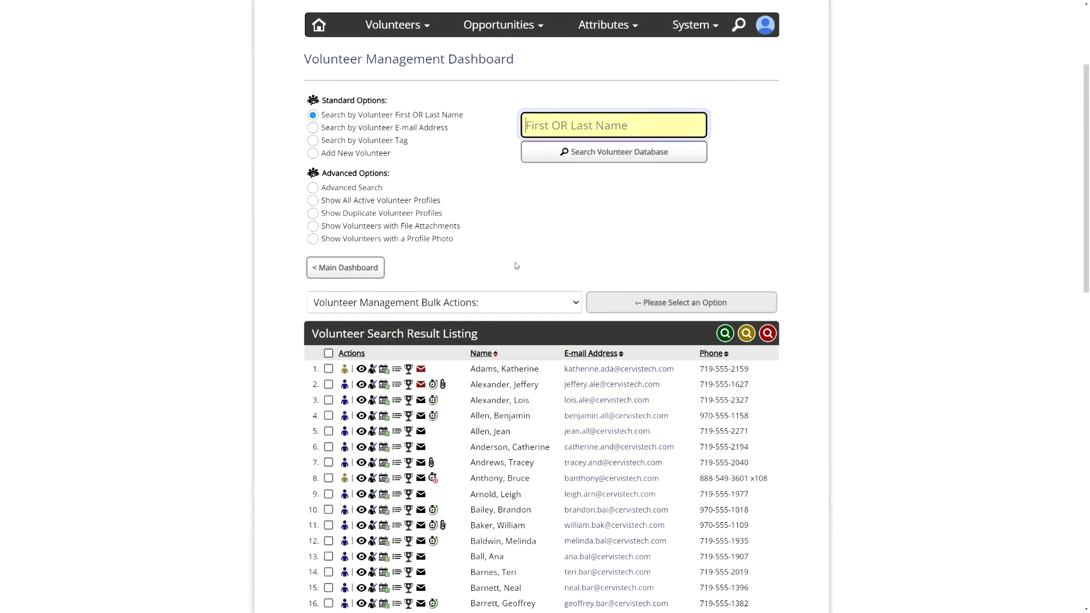
{"action": "left_click", "coordinate": [564, 125]}
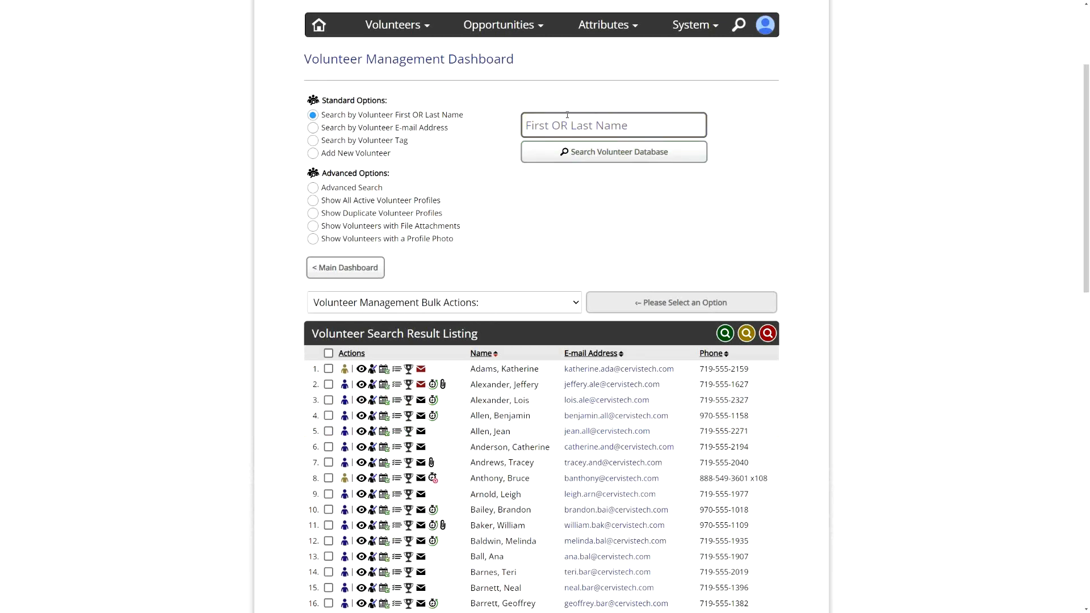
{"action": "left_click", "coordinate": [584, 152]}
{"action": "left_click", "coordinate": [329, 353]}
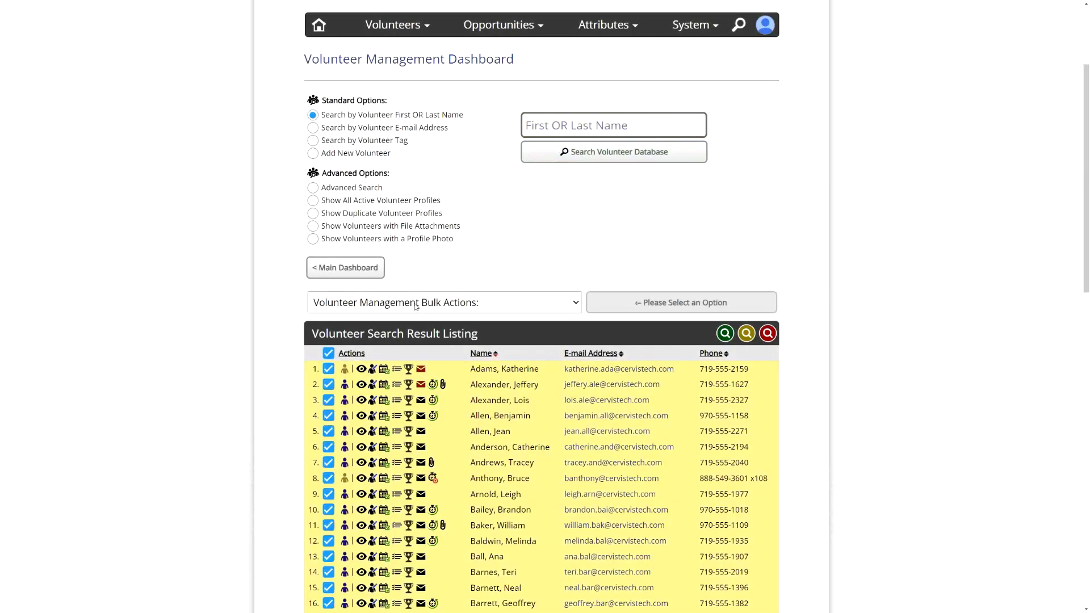
- Apply the Update Selected Volunteer Profiles bulk action to the selected volunteers
{"action": "left_click", "coordinate": [415, 304]}
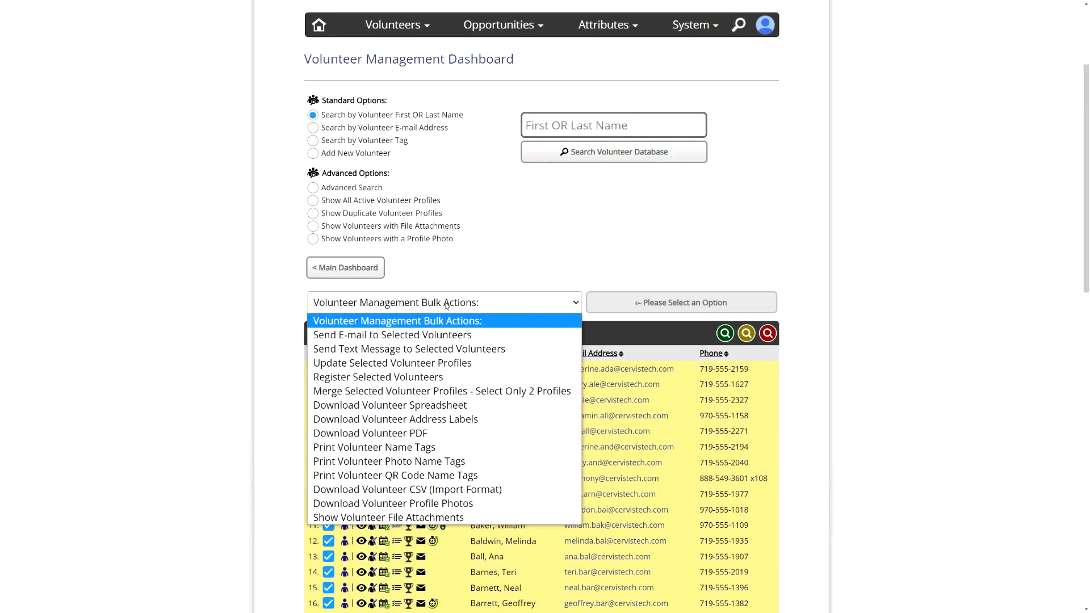
{"action": "left_click", "coordinate": [380, 364]}
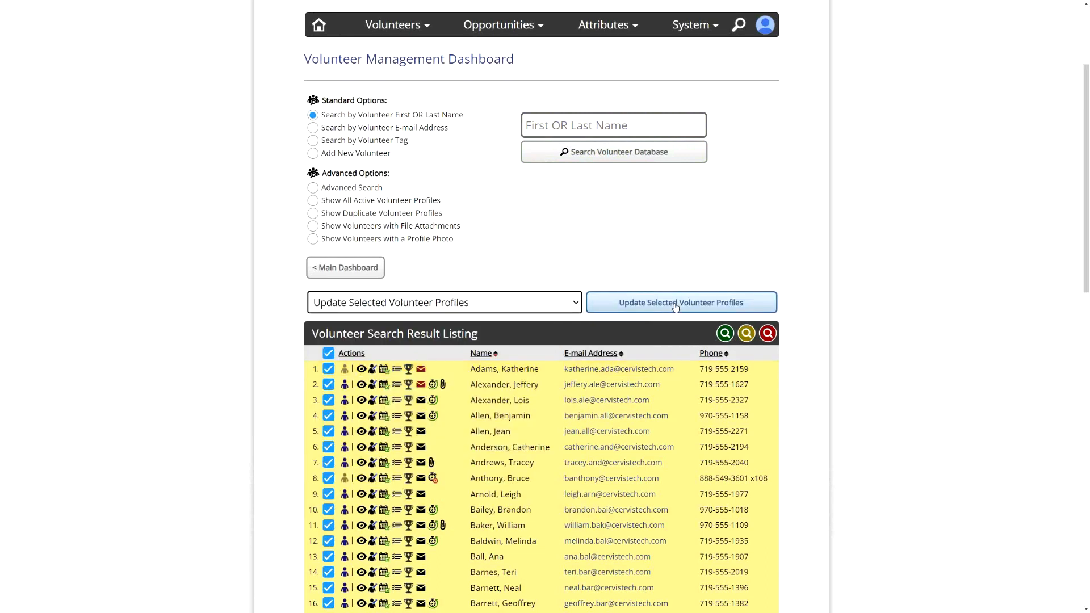
{"action": "left_click", "coordinate": [676, 305]}
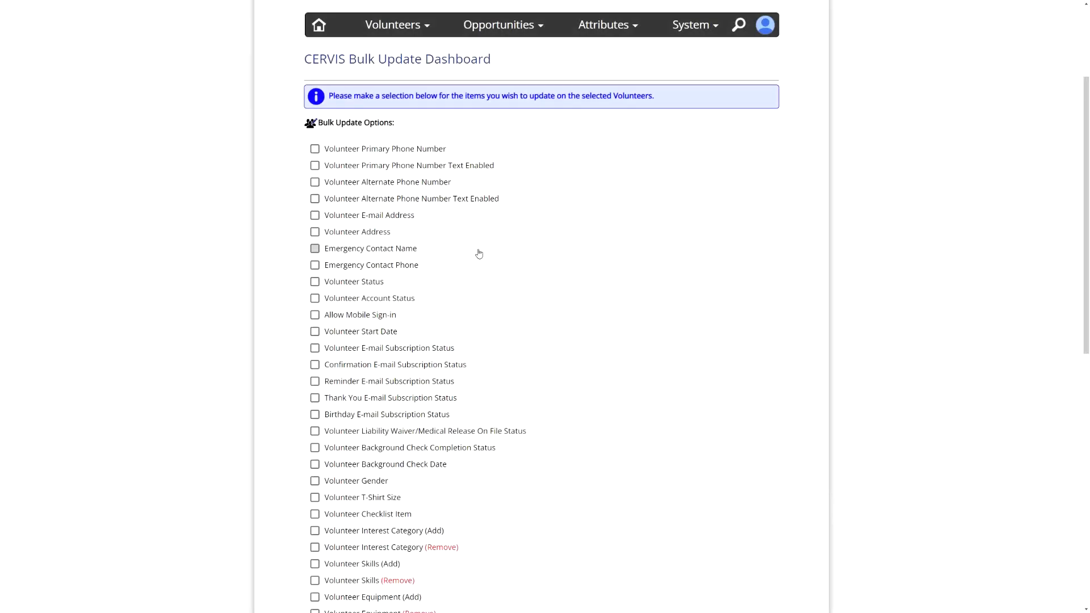
- Choose Volunteer Checklist Item as the field to bulk update
{"action": "scroll", "coordinate": [407, 148], "scroll_direction": "down", "scroll_amount": 3}
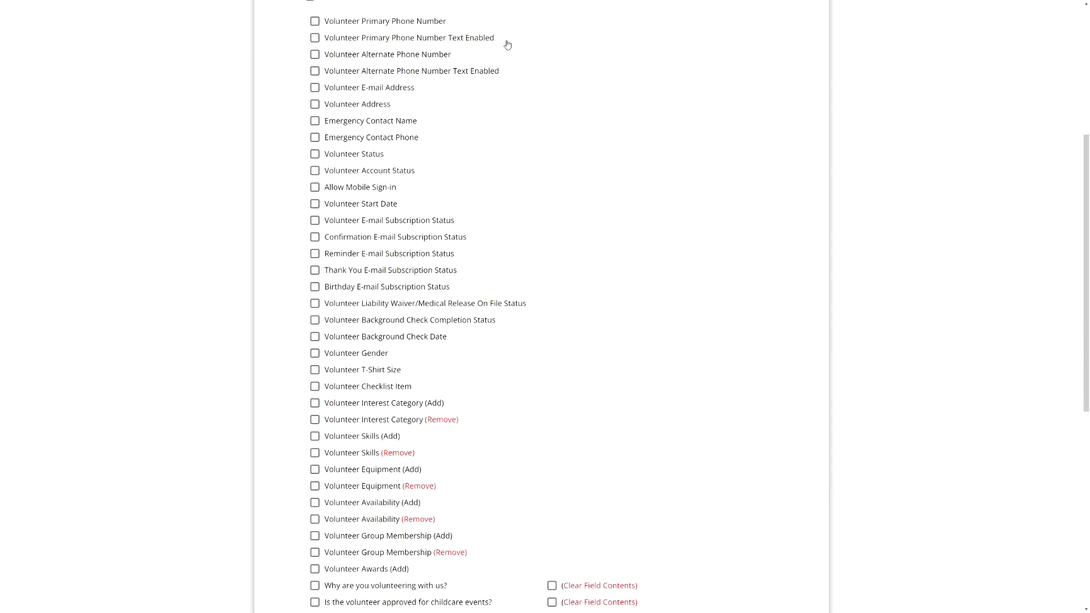
{"action": "left_click", "coordinate": [380, 389]}
{"action": "scroll", "coordinate": [555, 395], "scroll_direction": "down", "scroll_amount": 7}
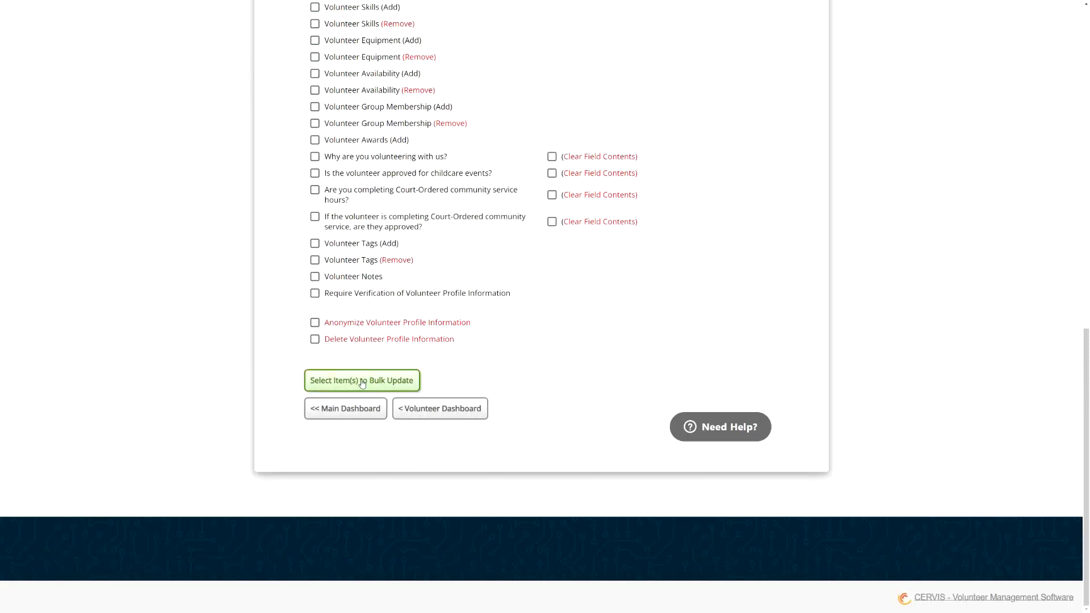
{"action": "left_click", "coordinate": [361, 382]}
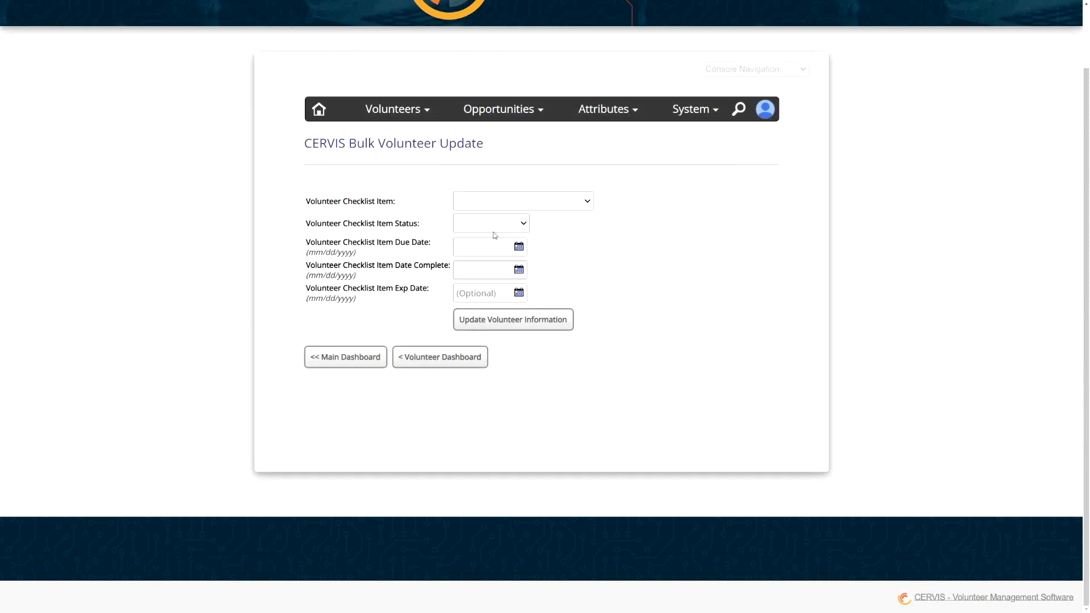
- Set the bulk checklist item to Annual Volunteer Safety Training with the status Assigned
{"action": "left_click", "coordinate": [523, 201]}
{"action": "left_click", "coordinate": [520, 225]}
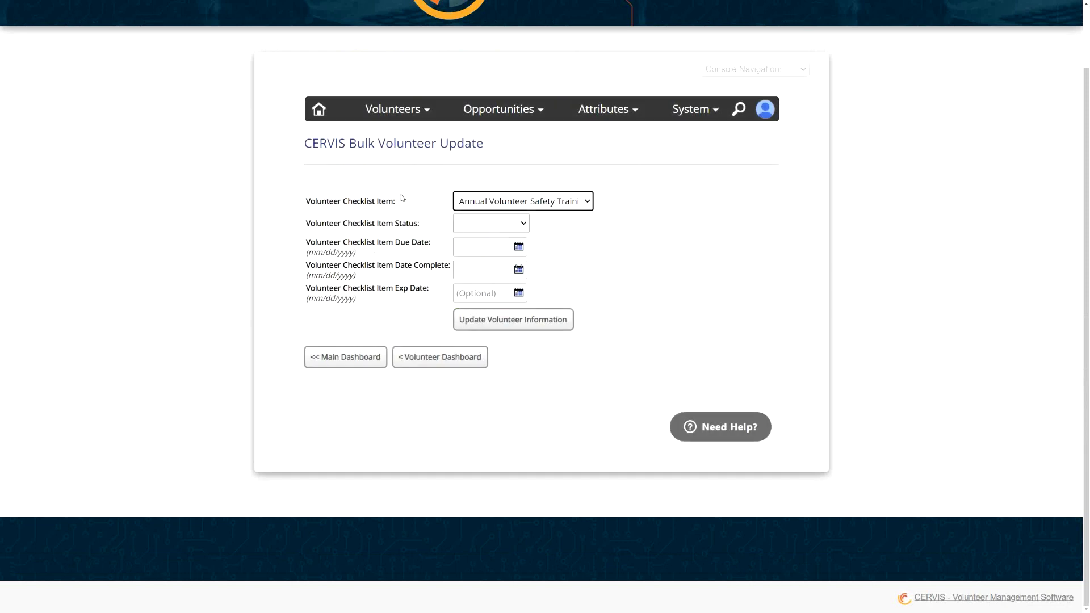
{"action": "left_click", "coordinate": [507, 221]}
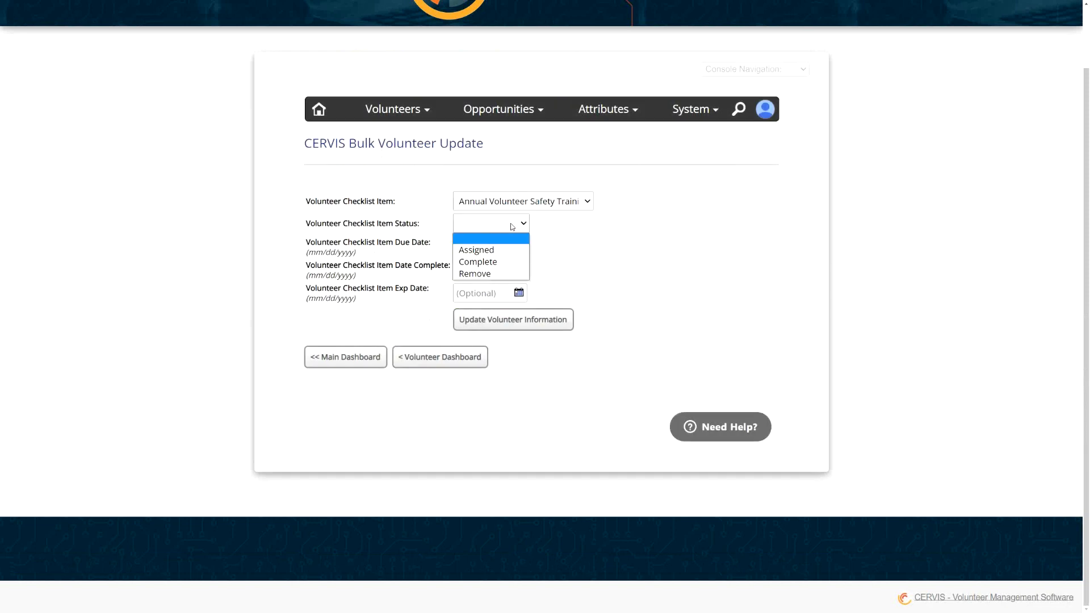
{"action": "left_click", "coordinate": [488, 250]}
{"action": "left_click", "coordinate": [490, 250]}
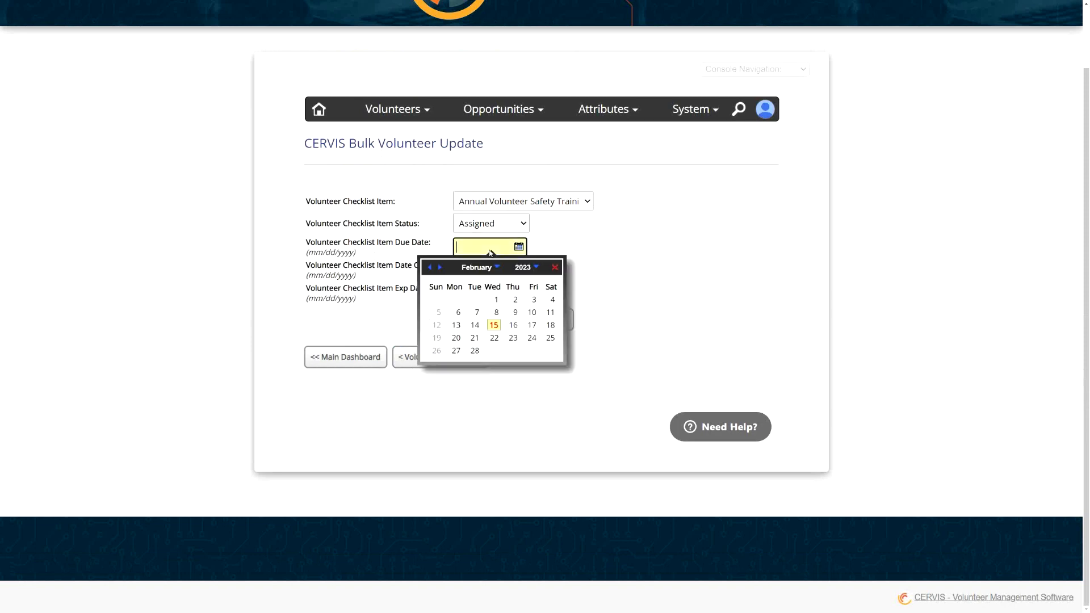
{"action": "left_click", "coordinate": [566, 254]}
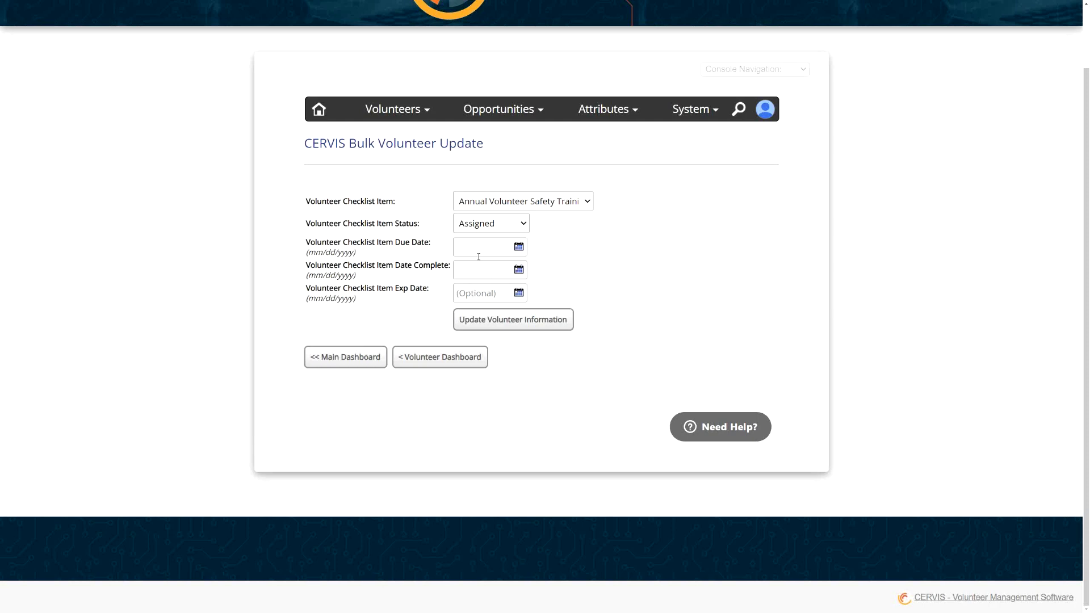
- Submit the bulk volunteer update and proceed with it for all selected volunteers
{"action": "left_click", "coordinate": [495, 328]}
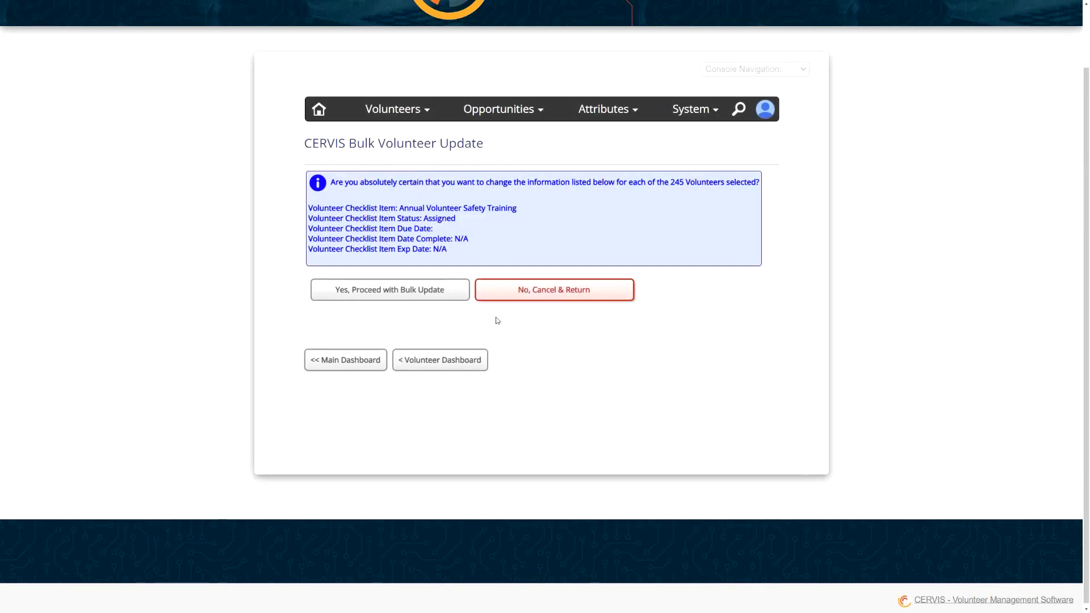
{"action": "left_click_drag", "start_coordinate": [671, 182], "coordinate": [702, 183]}
{"action": "left_click", "coordinate": [728, 188]}
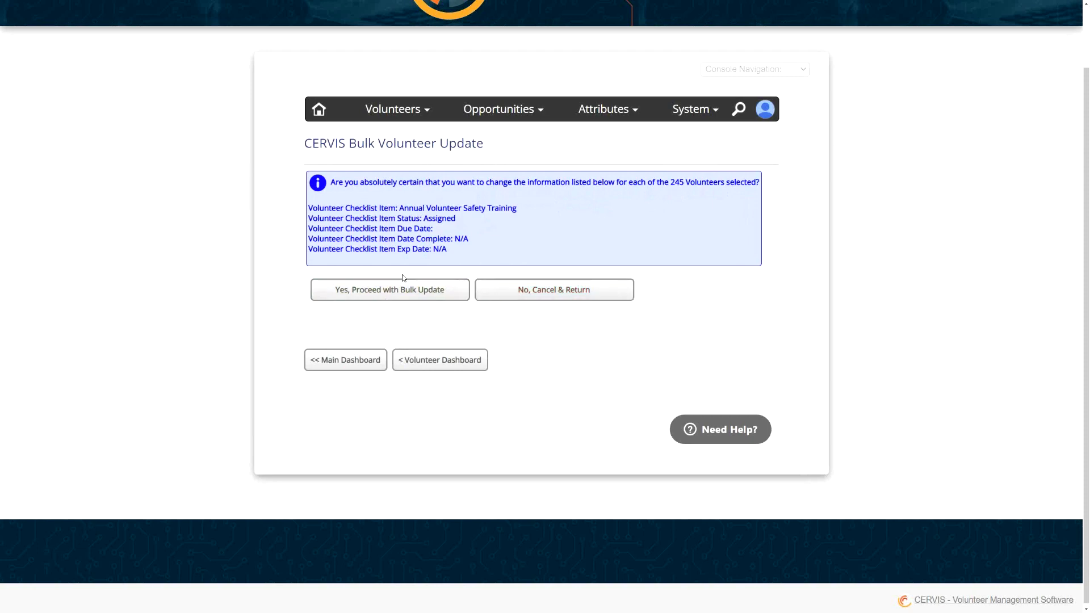
{"action": "left_click", "coordinate": [385, 300]}
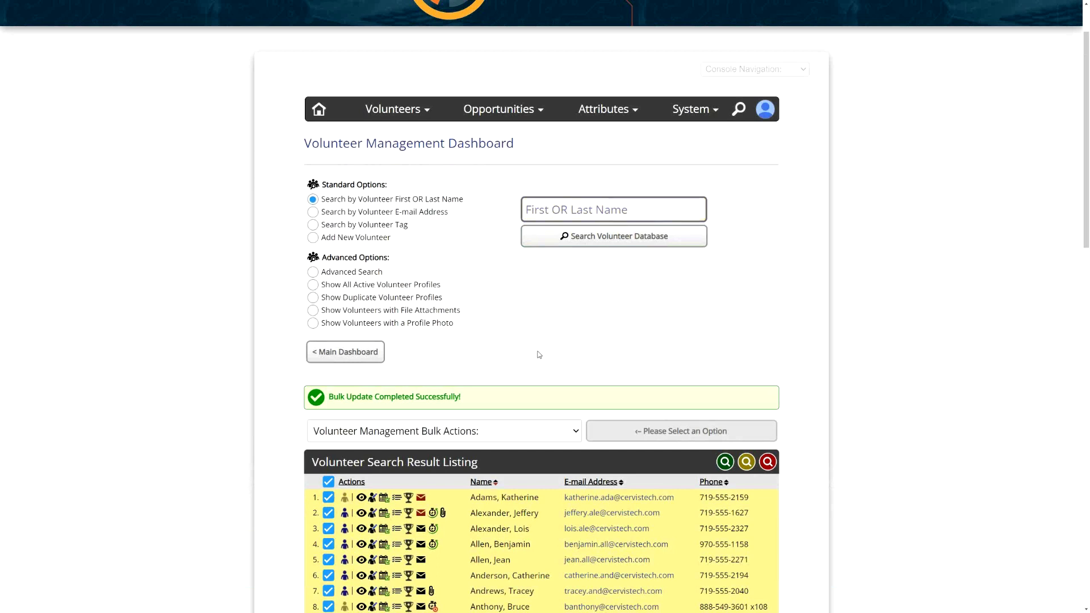
- Search existing opportunities for "orientation"
{"action": "mouse_move", "coordinate": [507, 109]}
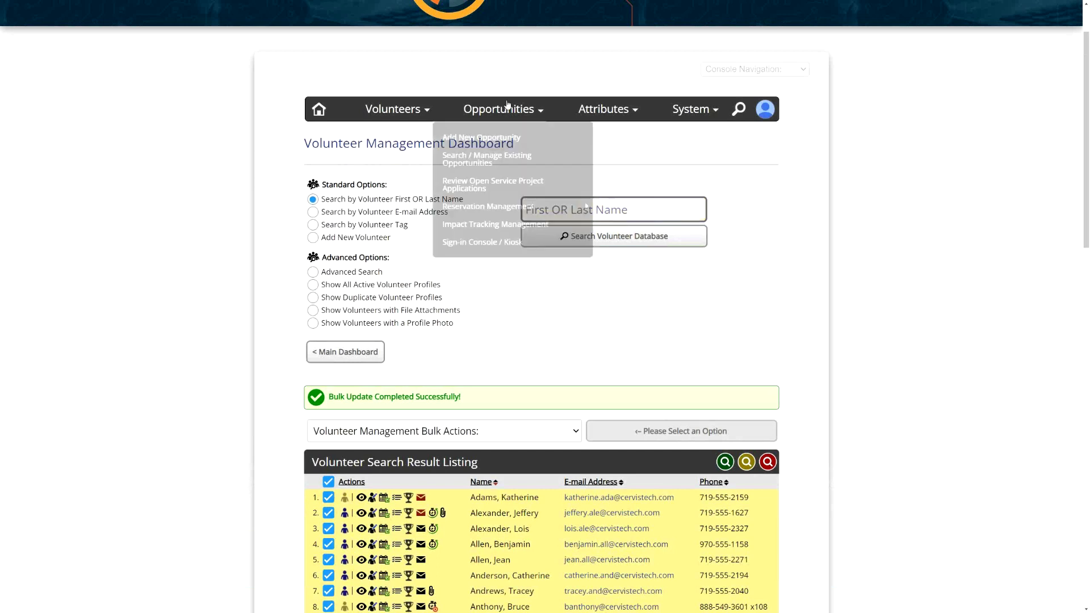
{"action": "left_click", "coordinate": [487, 162]}
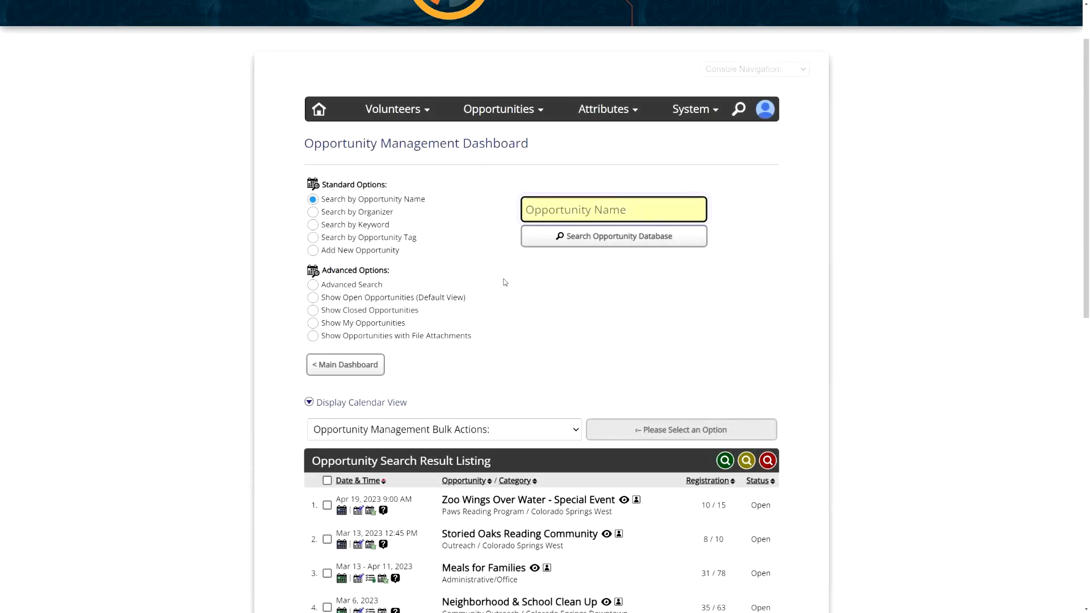
{"action": "left_click", "coordinate": [539, 213]}
{"action": "type", "text": "orientation"}
{"action": "key", "text": "Return"}
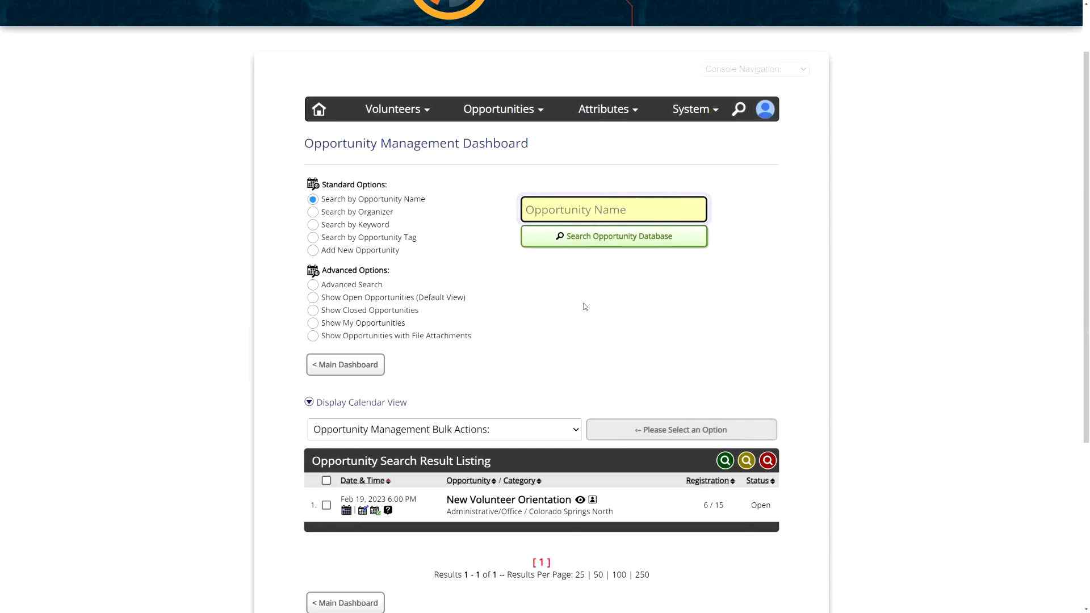
- Open the New Volunteer Orientation registrations, select all registered volunteers, and manage them as a volunteer list
{"action": "scroll", "coordinate": [585, 307], "scroll_direction": "down", "scroll_amount": 3}
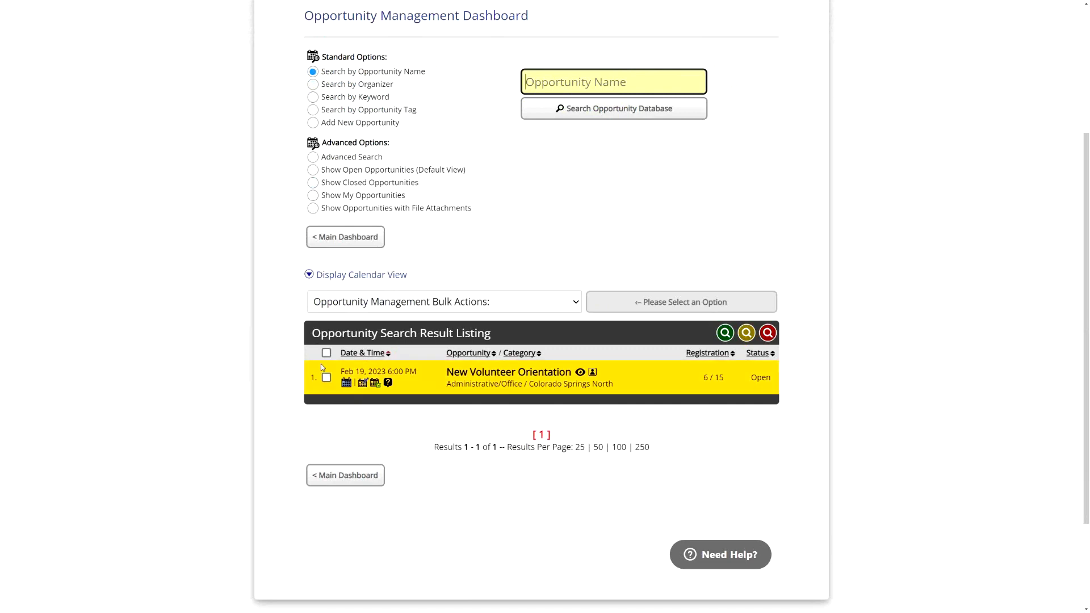
{"action": "left_click", "coordinate": [375, 384]}
{"action": "left_click", "coordinate": [312, 256]}
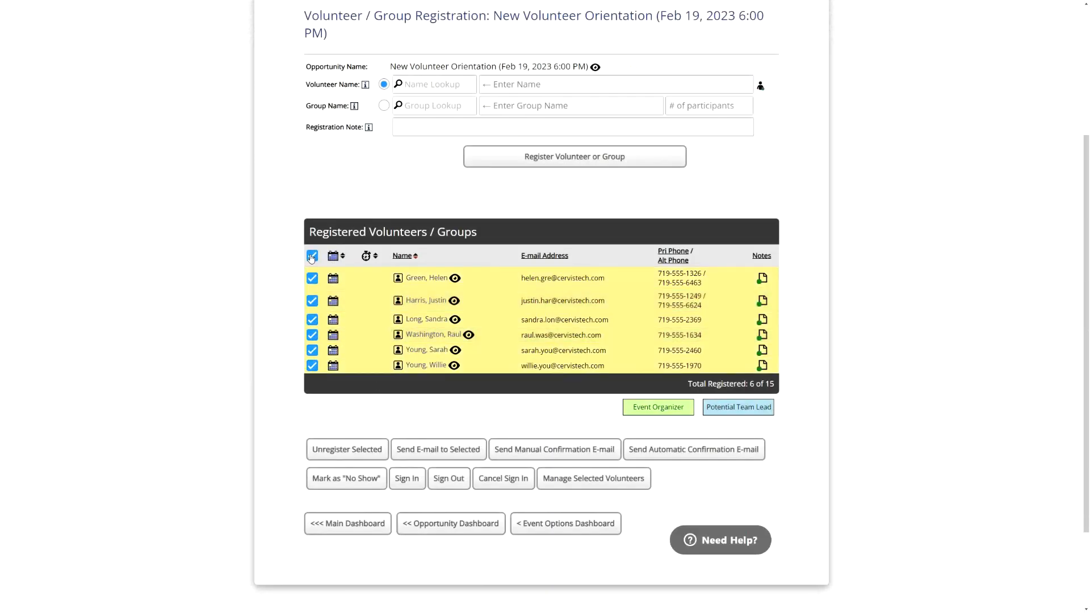
{"action": "left_click", "coordinate": [588, 485]}
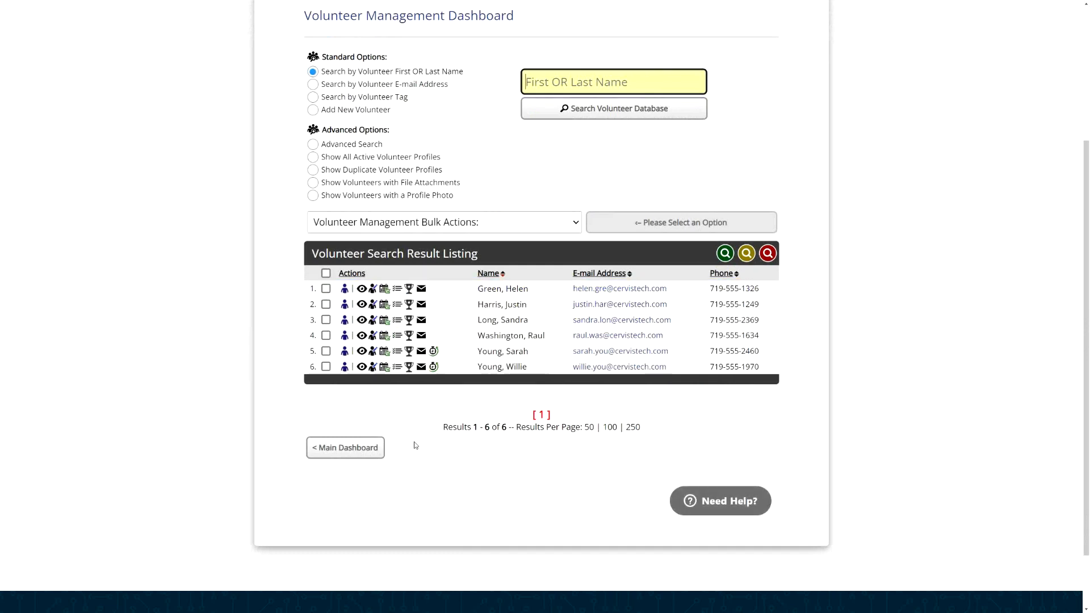
- Try to run the Update Selected Volunteer Profiles bulk action on the listed registrants
{"action": "left_click", "coordinate": [460, 225]}
{"action": "left_click", "coordinate": [432, 283]}
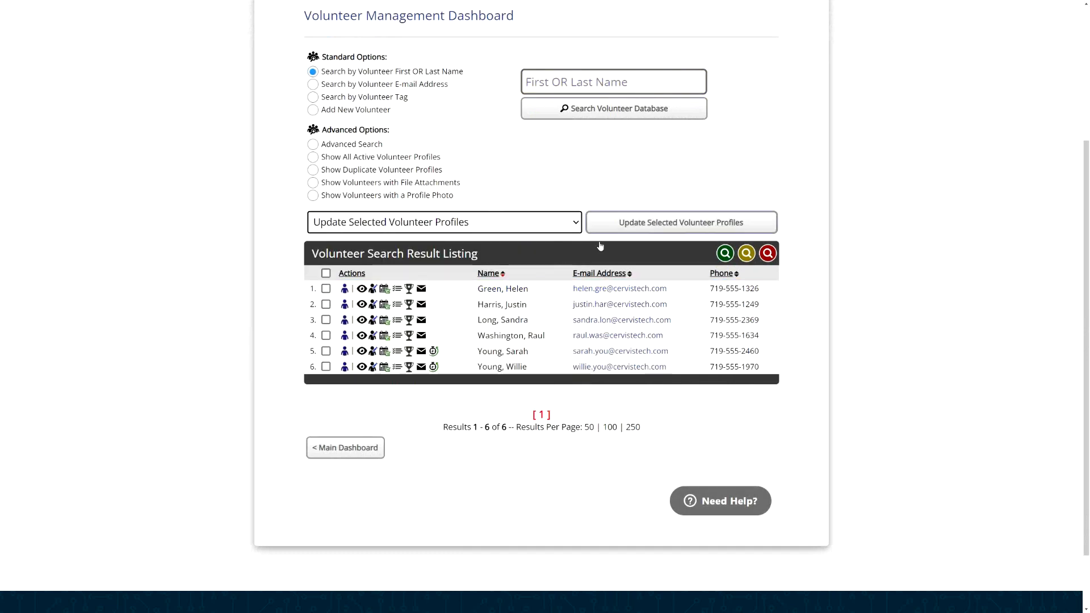
{"action": "left_click", "coordinate": [655, 227]}
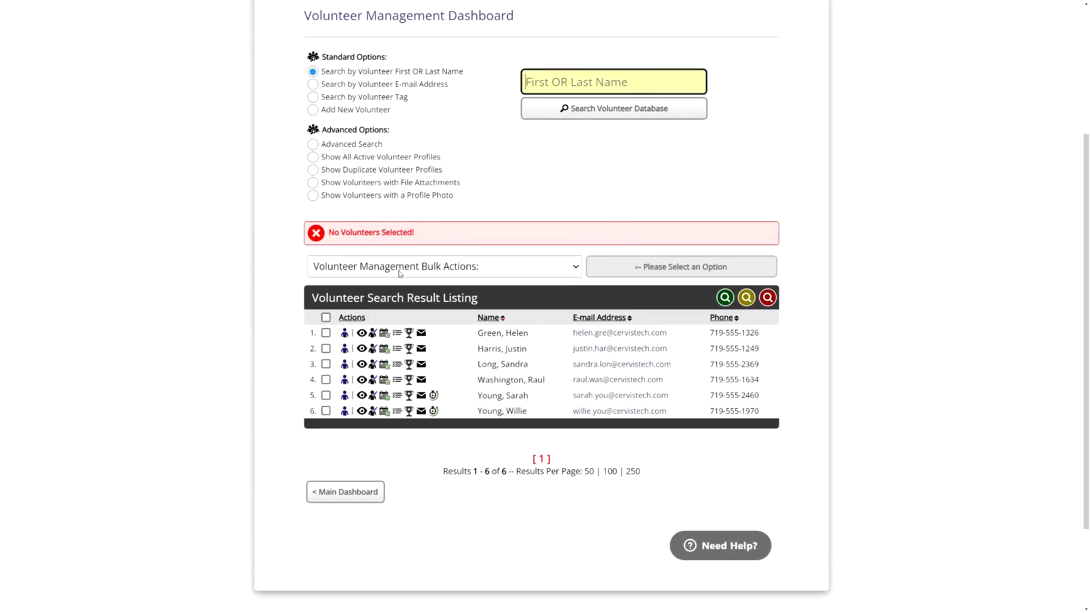
{"action": "left_click", "coordinate": [326, 317]}
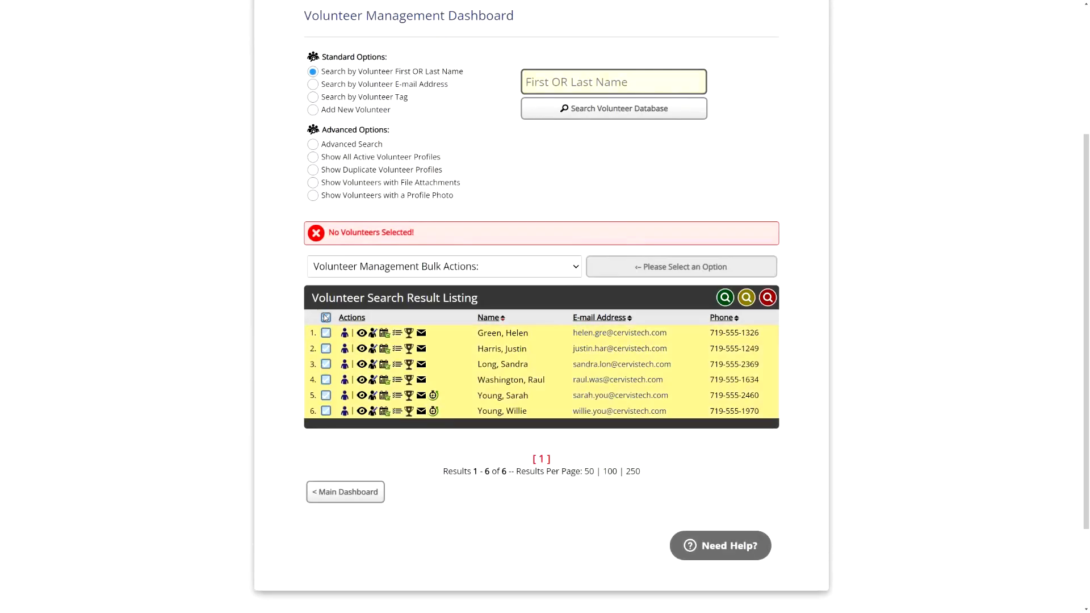
{"action": "left_click", "coordinate": [499, 266]}
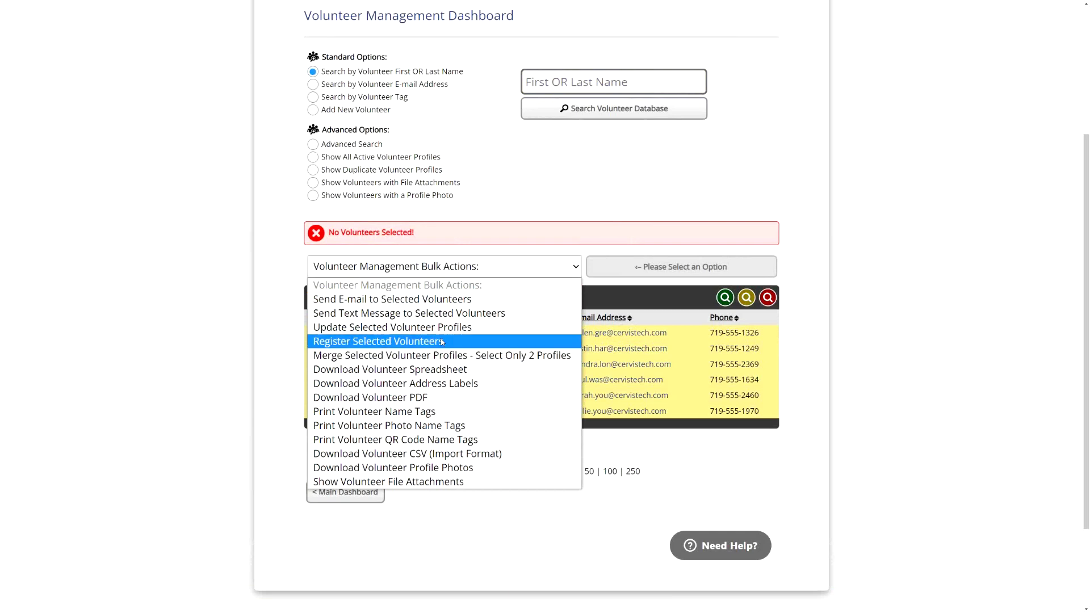
{"action": "left_click", "coordinate": [363, 327]}
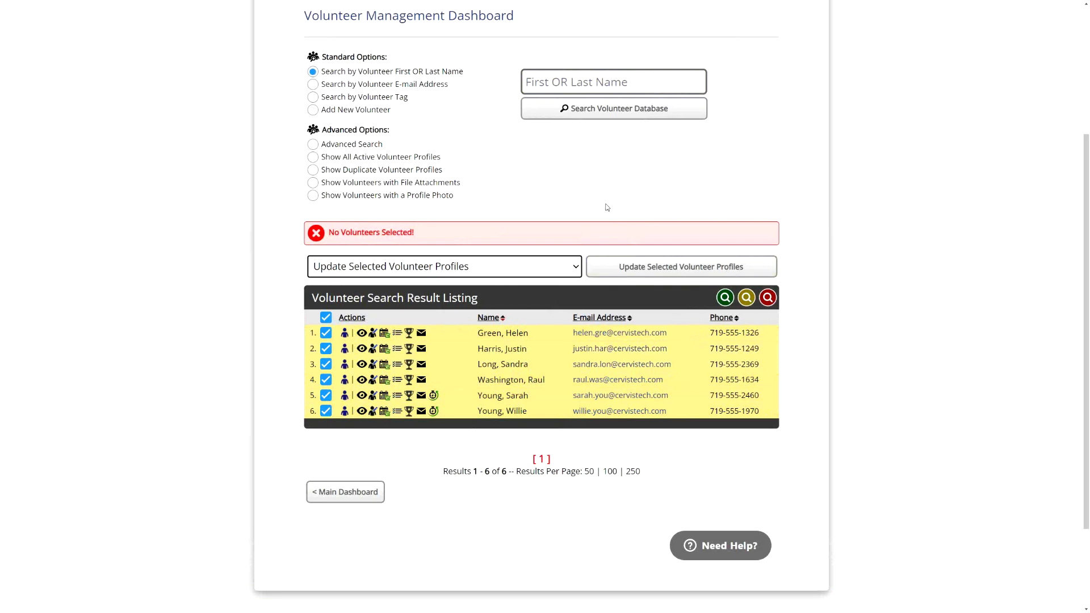
{"action": "left_click", "coordinate": [531, 197]}
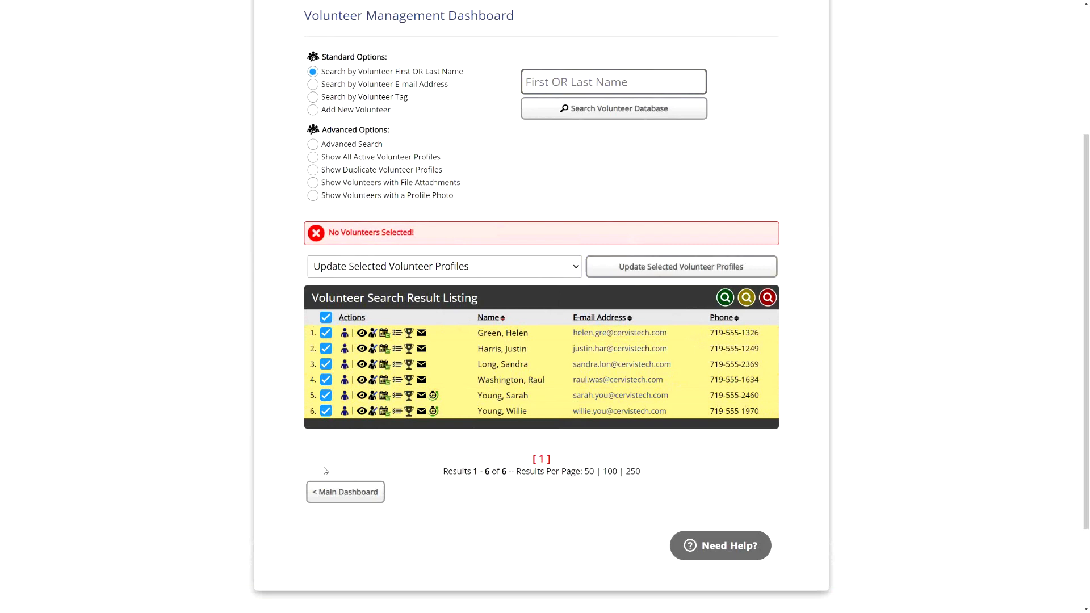
{"action": "left_click", "coordinate": [326, 318]}
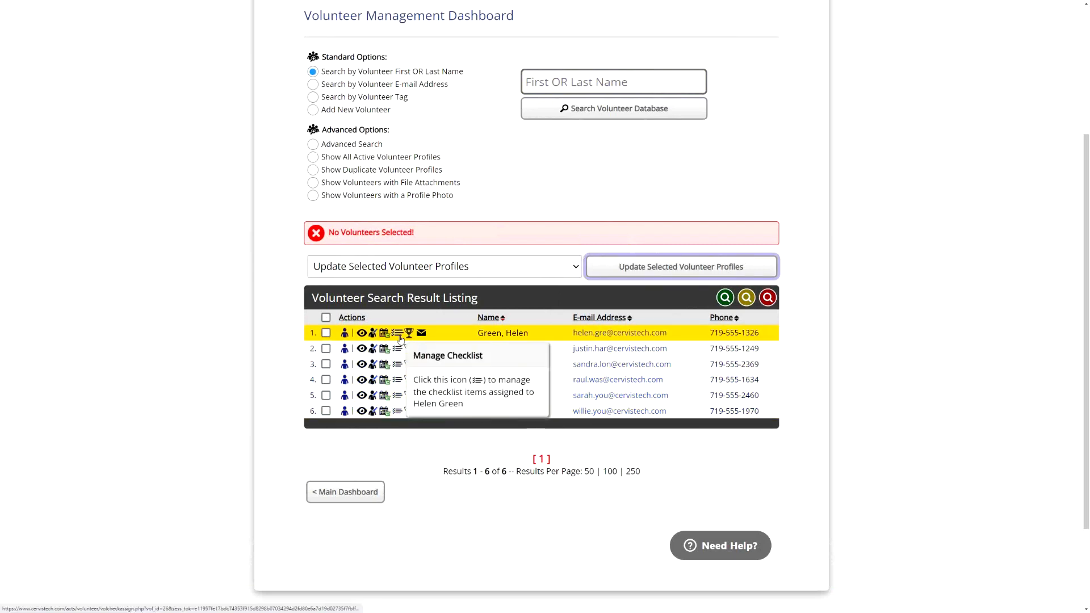
- Open the first registrant's checklist to review its items, then return to the volunteer list
{"action": "left_click", "coordinate": [399, 334]}
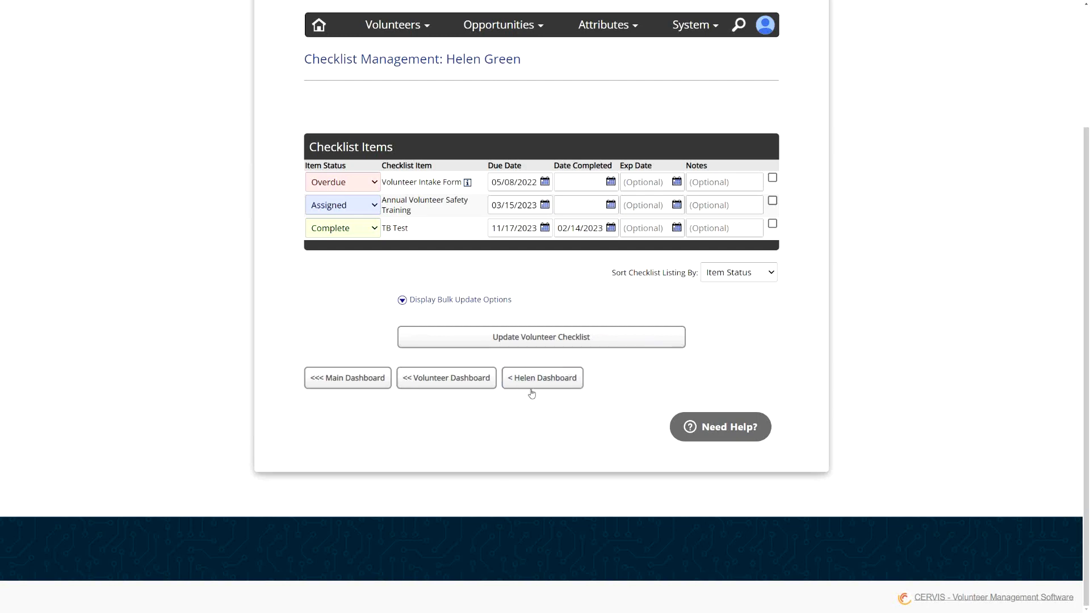
{"action": "left_click", "coordinate": [470, 383]}
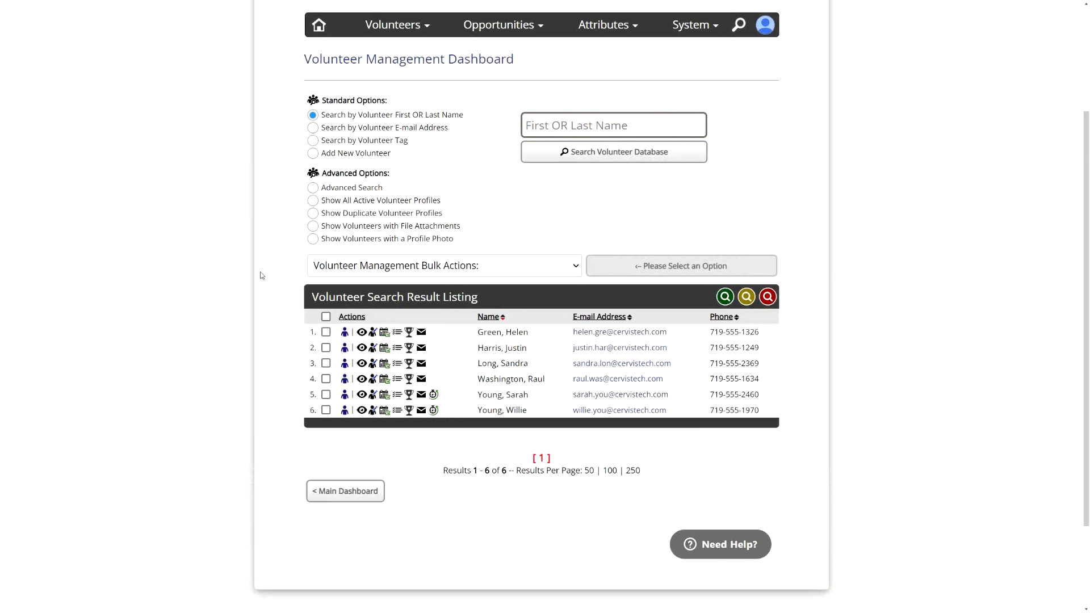
- Go to the main dashboard, start adding a new opportunity, and review the opportunity type options
{"action": "left_click", "coordinate": [347, 491]}
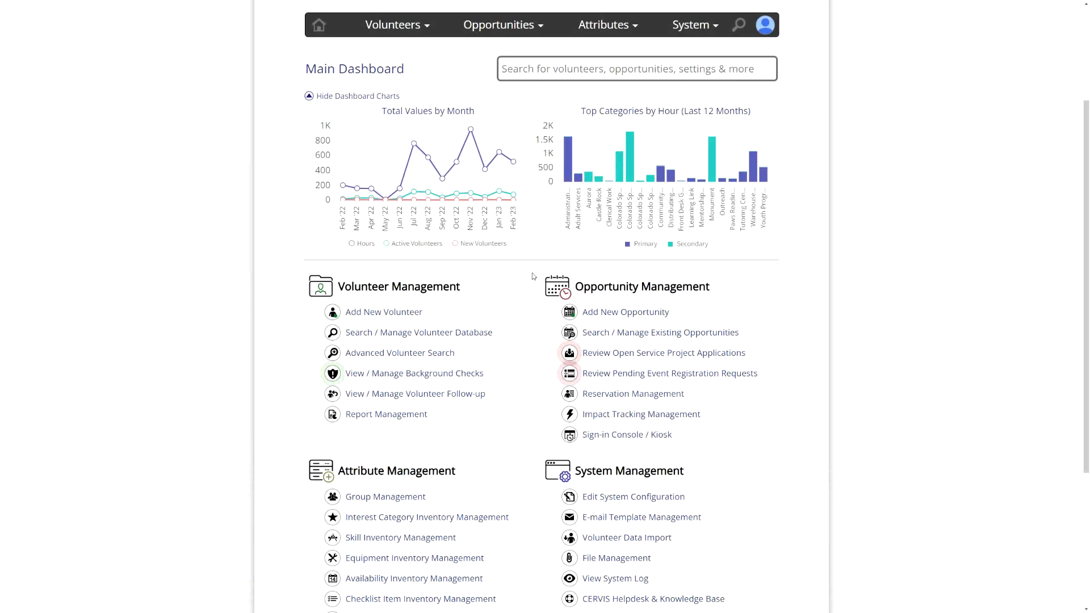
{"action": "left_click", "coordinate": [608, 313]}
{"action": "left_click", "coordinate": [515, 116]}
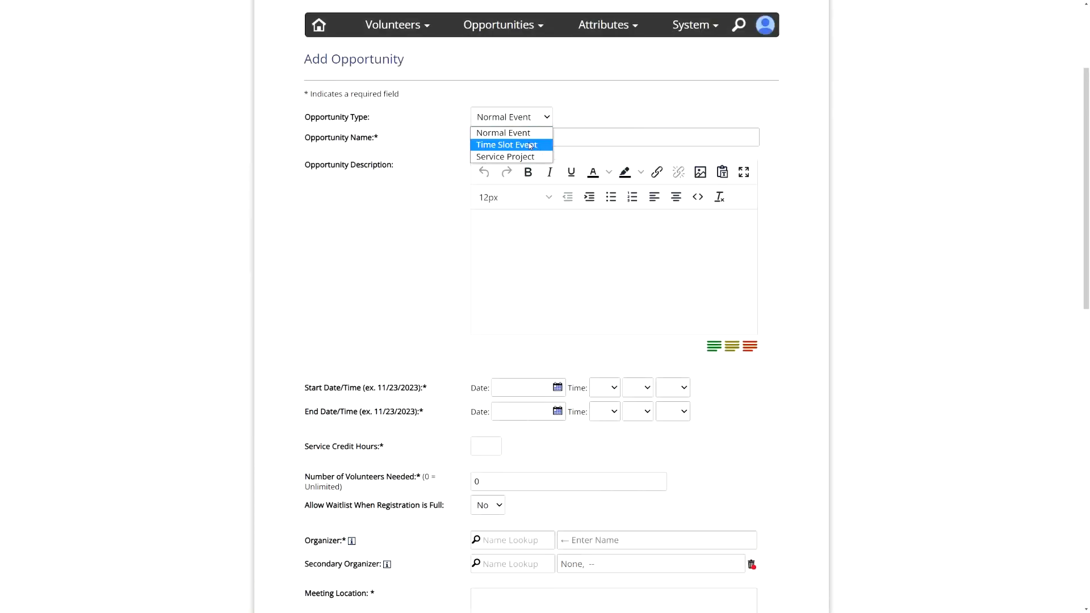
{"action": "left_click", "coordinate": [458, 111]}
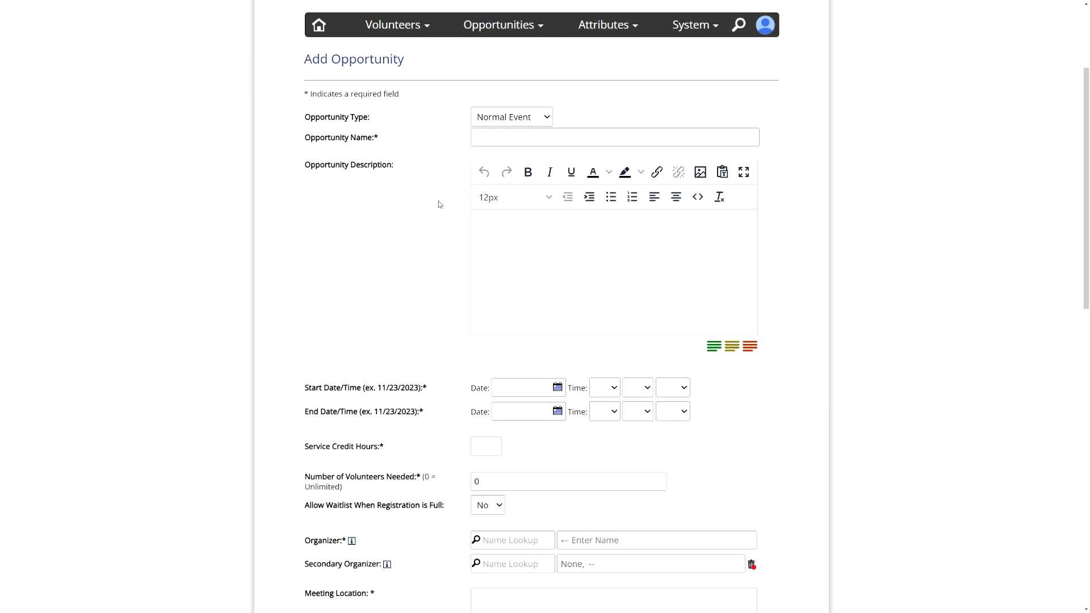
- Expand the registration restriction options and check Annual Volunteer Safety Training, TB Test and Volunteer Intake Form as checklist restrictions
{"action": "scroll", "coordinate": [445, 230], "scroll_direction": "down", "scroll_amount": 6}
{"action": "scroll", "coordinate": [431, 262], "scroll_direction": "down", "scroll_amount": 7}
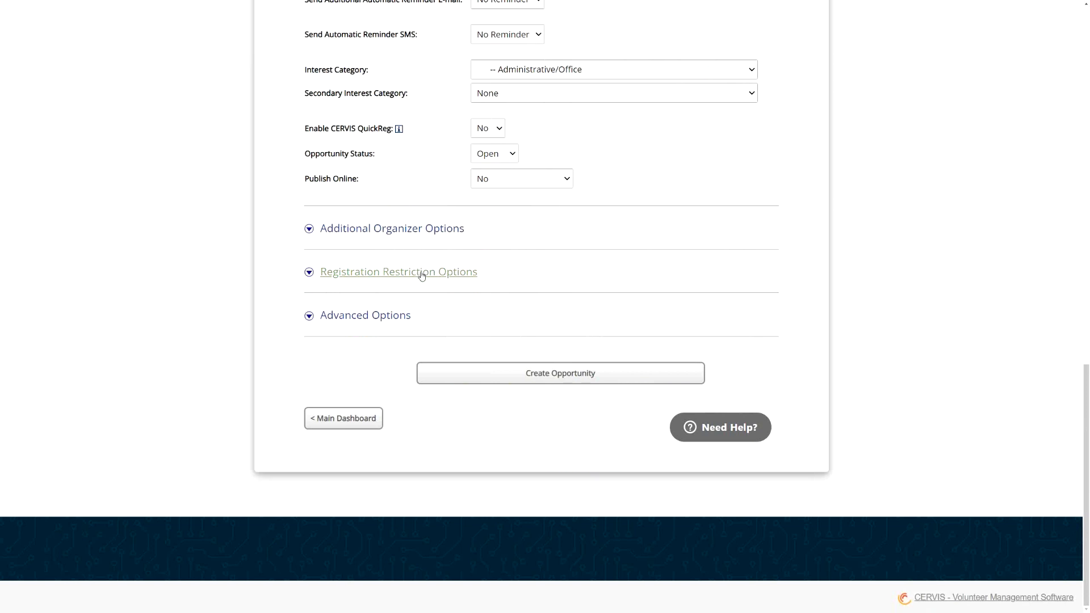
{"action": "left_click", "coordinate": [422, 275]}
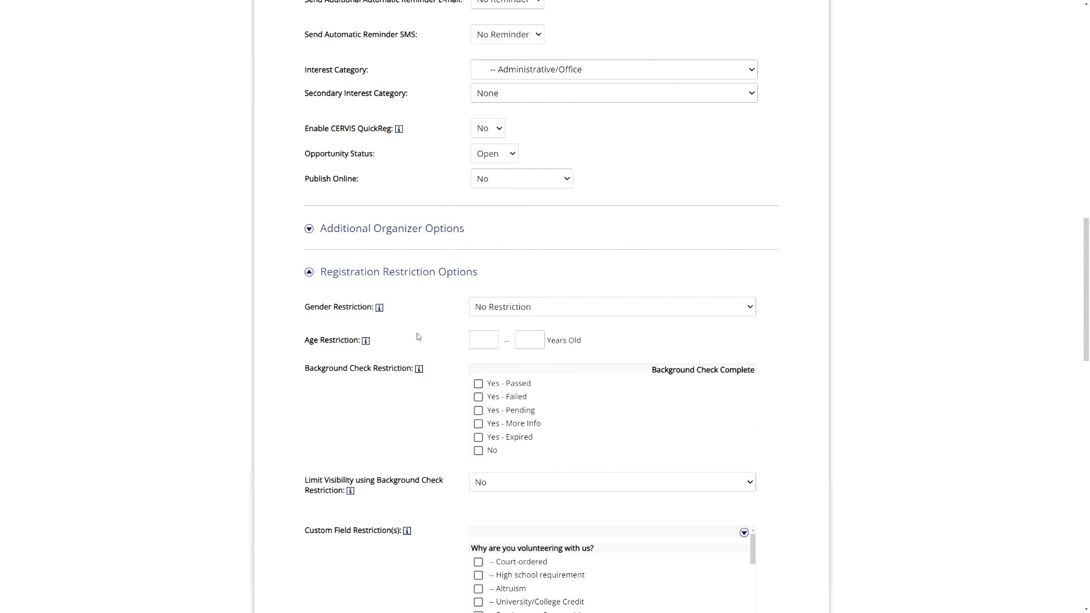
{"action": "scroll", "coordinate": [440, 347], "scroll_direction": "down", "scroll_amount": 4}
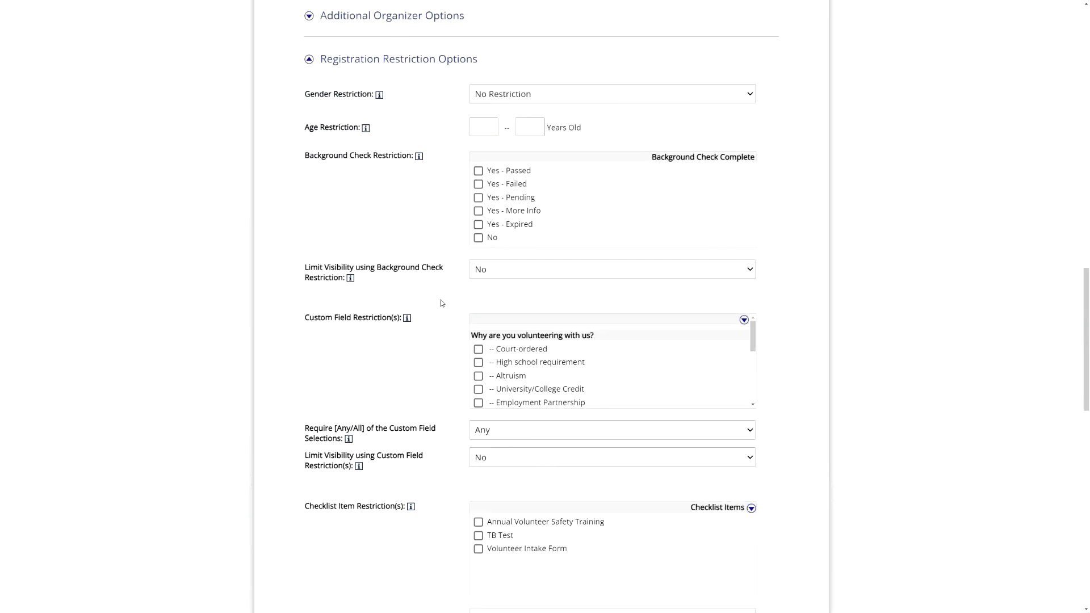
{"action": "scroll", "coordinate": [441, 301], "scroll_direction": "down", "scroll_amount": 3}
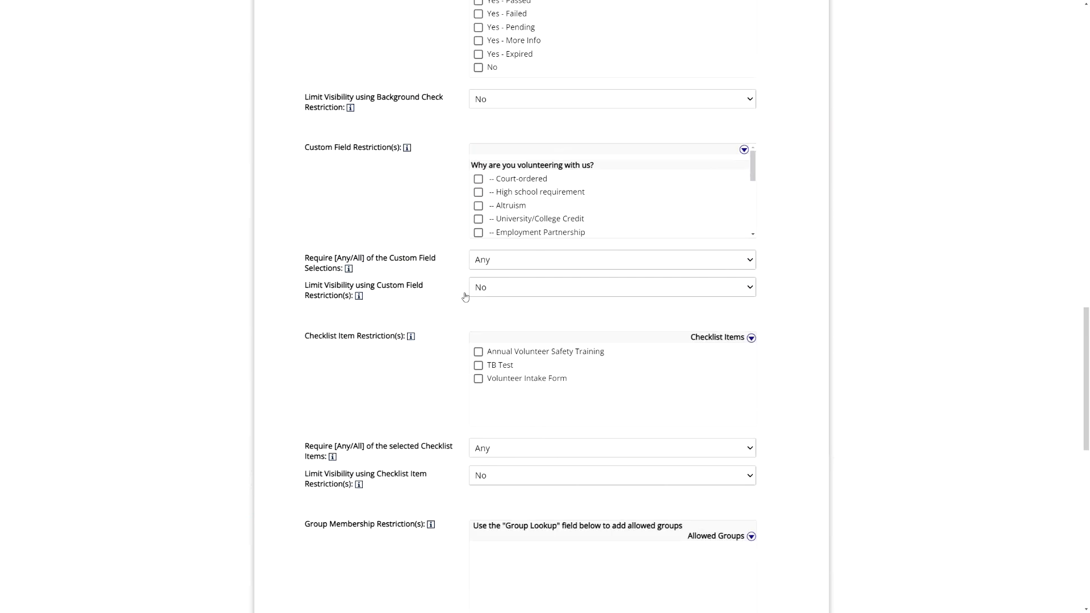
{"action": "left_click", "coordinate": [503, 356]}
{"action": "mouse_move", "coordinate": [412, 338]}
{"action": "left_click", "coordinate": [478, 365]}
{"action": "left_click", "coordinate": [479, 378]}
- Set the checklist restriction to require Any of the selected checklist items
{"action": "scroll", "coordinate": [453, 381], "scroll_direction": "down", "scroll_amount": 3}
{"action": "left_click_drag", "start_coordinate": [326, 361], "coordinate": [411, 364]}
{"action": "left_click", "coordinate": [493, 366]}
{"action": "left_click", "coordinate": [501, 393]}
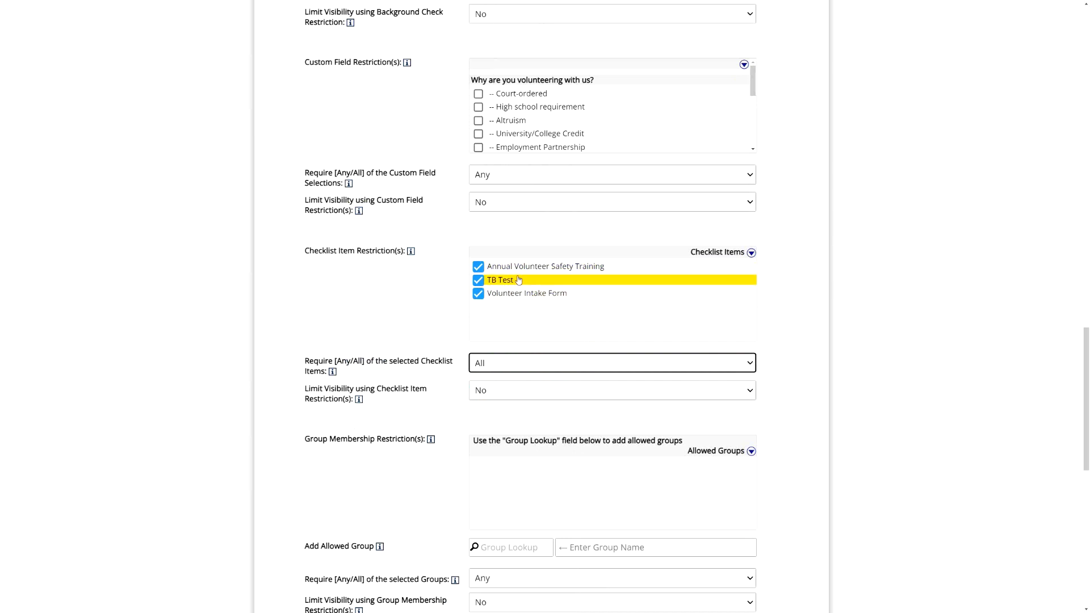
{"action": "left_click", "coordinate": [426, 317]}
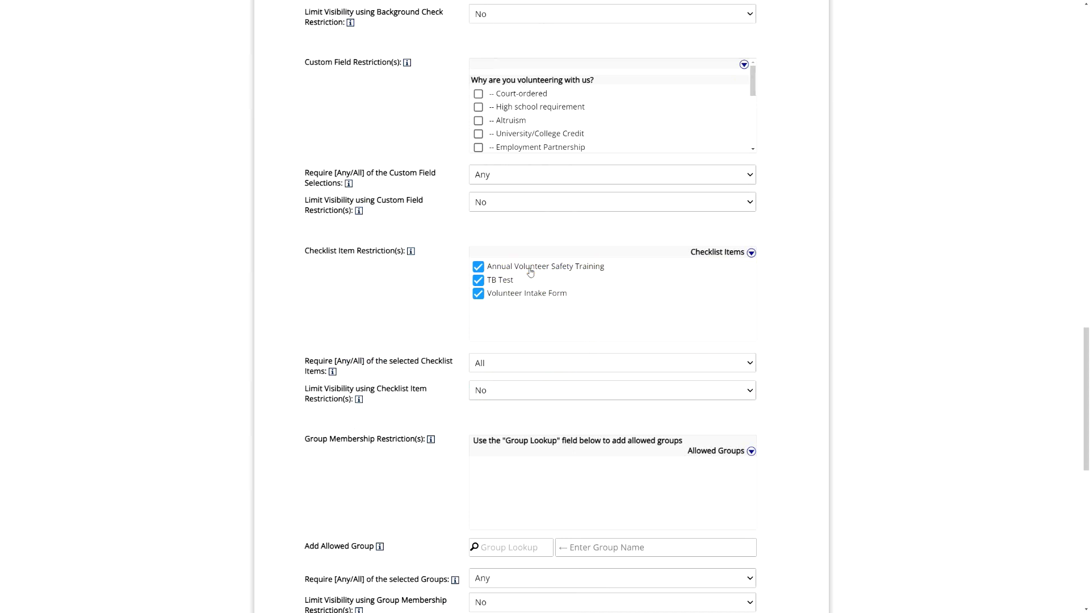
{"action": "left_click", "coordinate": [520, 364]}
{"action": "left_click", "coordinate": [520, 379]}
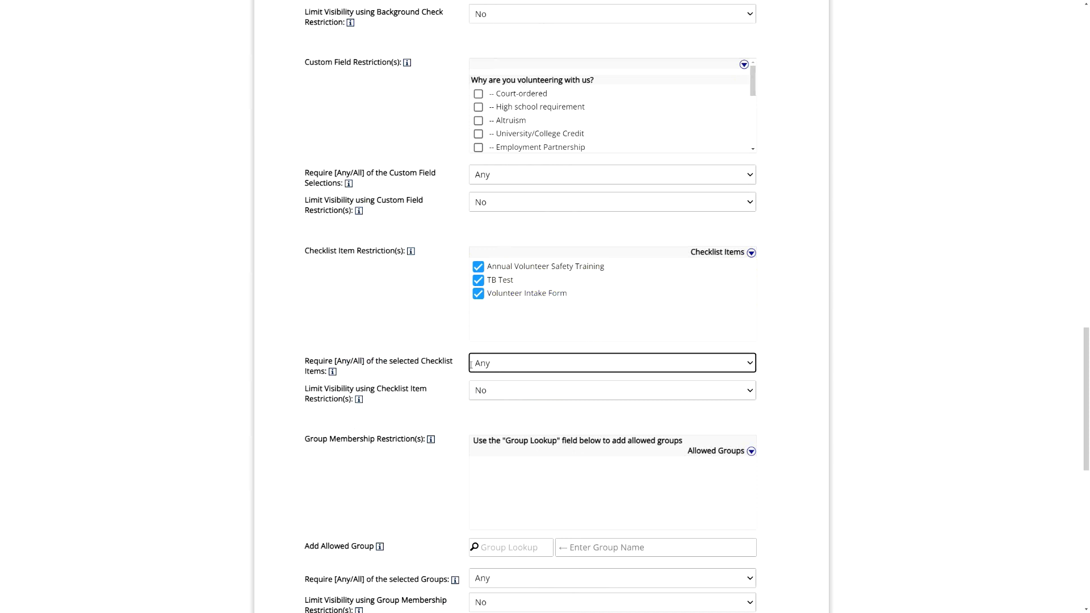
{"action": "left_click", "coordinate": [435, 329]}
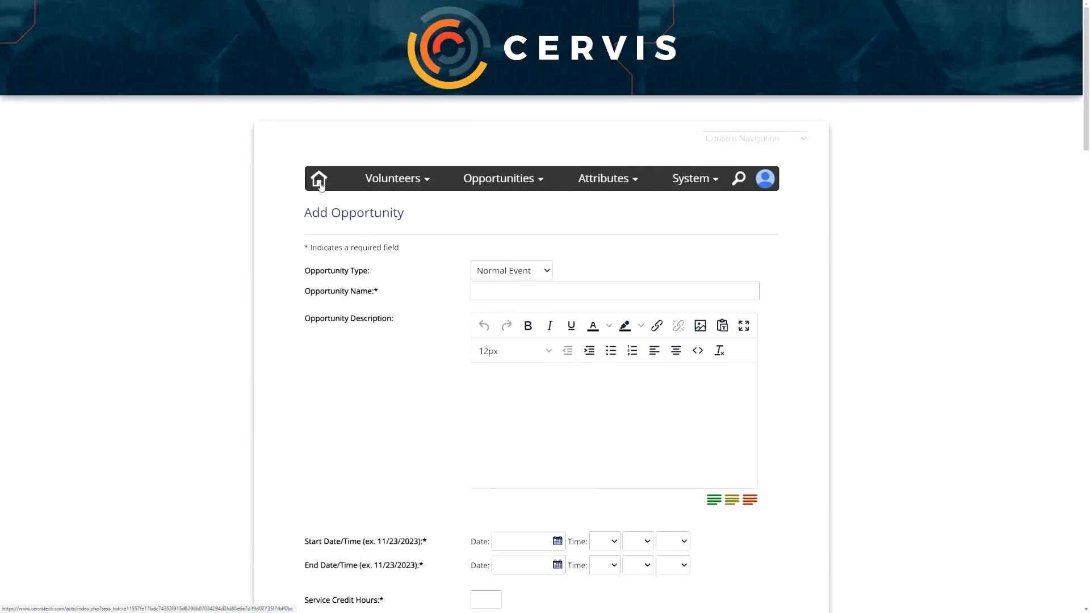
- Open Advanced Volunteer Search from the main dashboard and expand the Volunteer Checklist Options section
{"action": "left_click", "coordinate": [319, 181]}
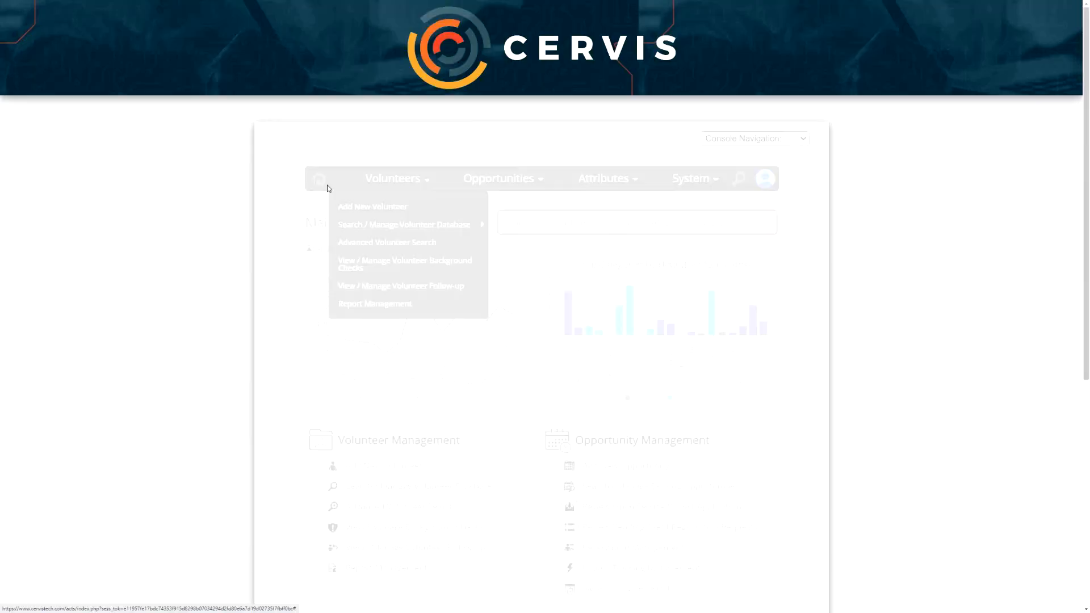
{"action": "scroll", "coordinate": [282, 295], "scroll_direction": "down", "scroll_amount": 3}
{"action": "scroll", "coordinate": [282, 296], "scroll_direction": "down", "scroll_amount": 1}
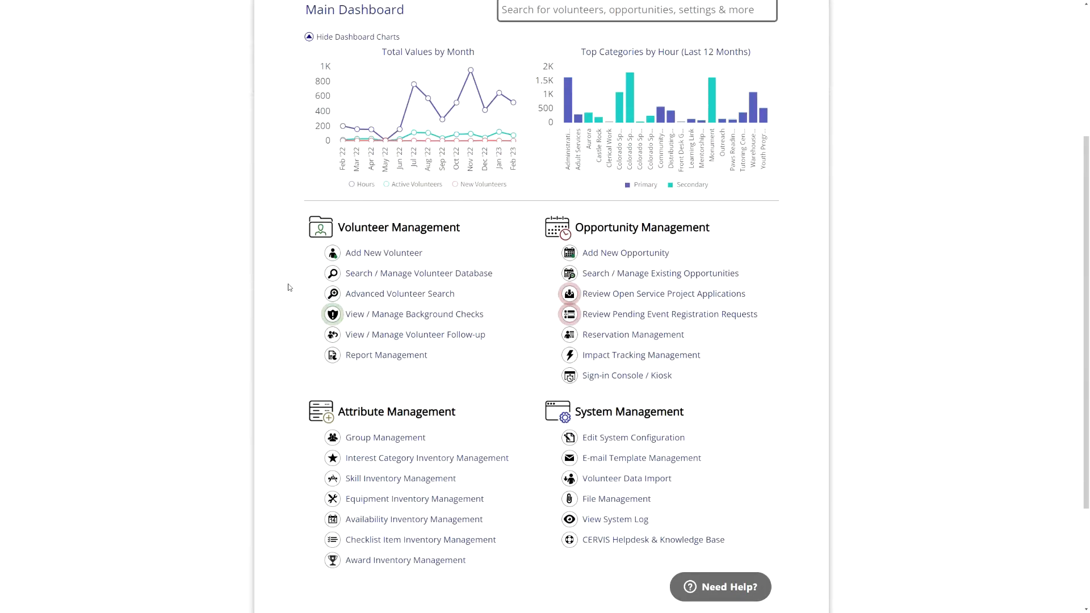
{"action": "left_click", "coordinate": [394, 302]}
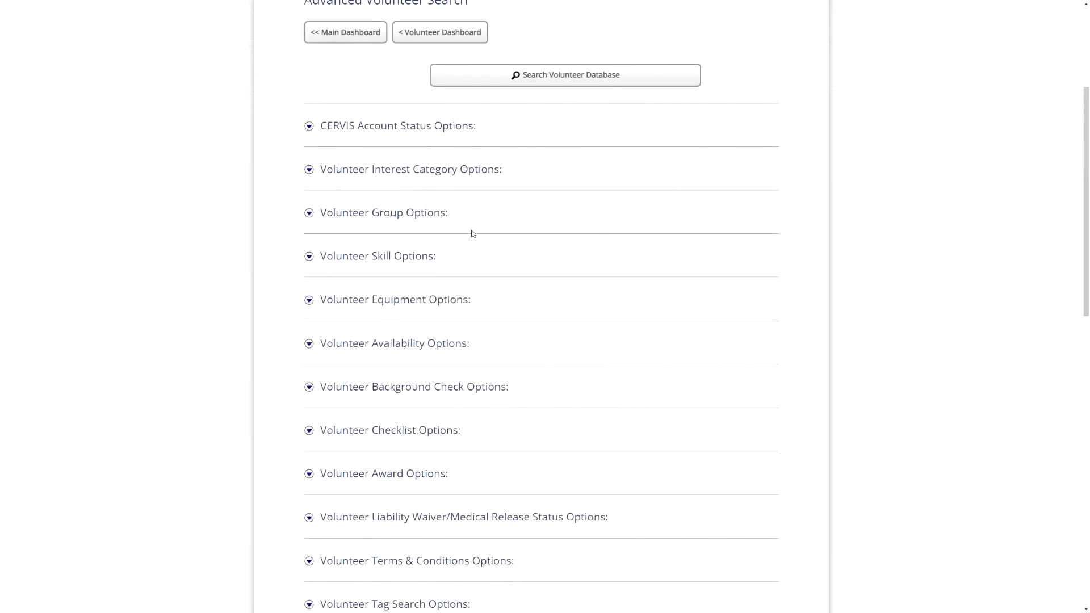
{"action": "scroll", "coordinate": [469, 236], "scroll_direction": "down", "scroll_amount": 3}
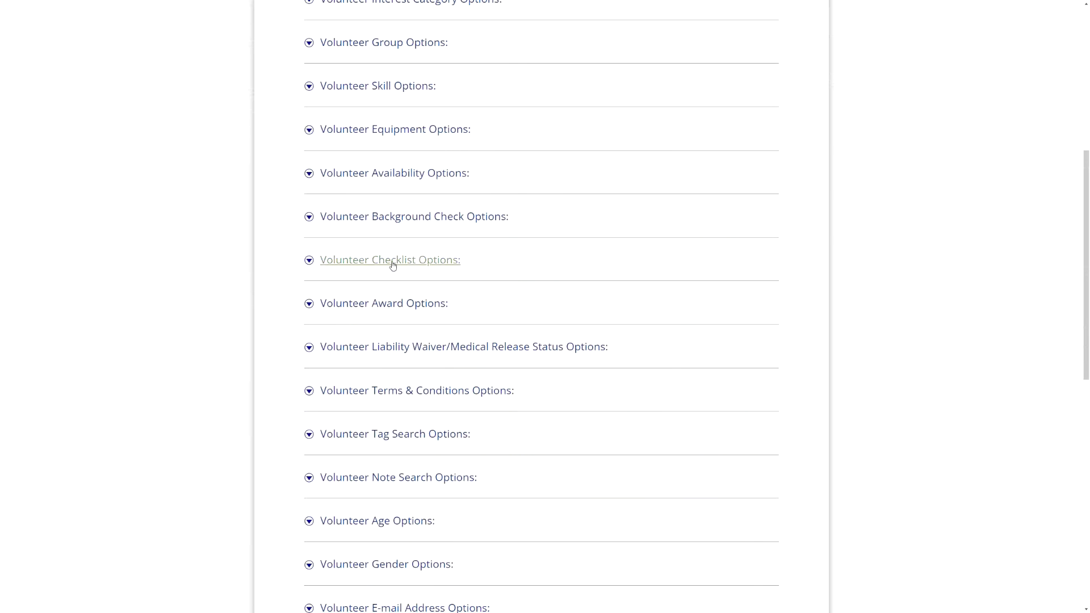
{"action": "left_click", "coordinate": [421, 264]}
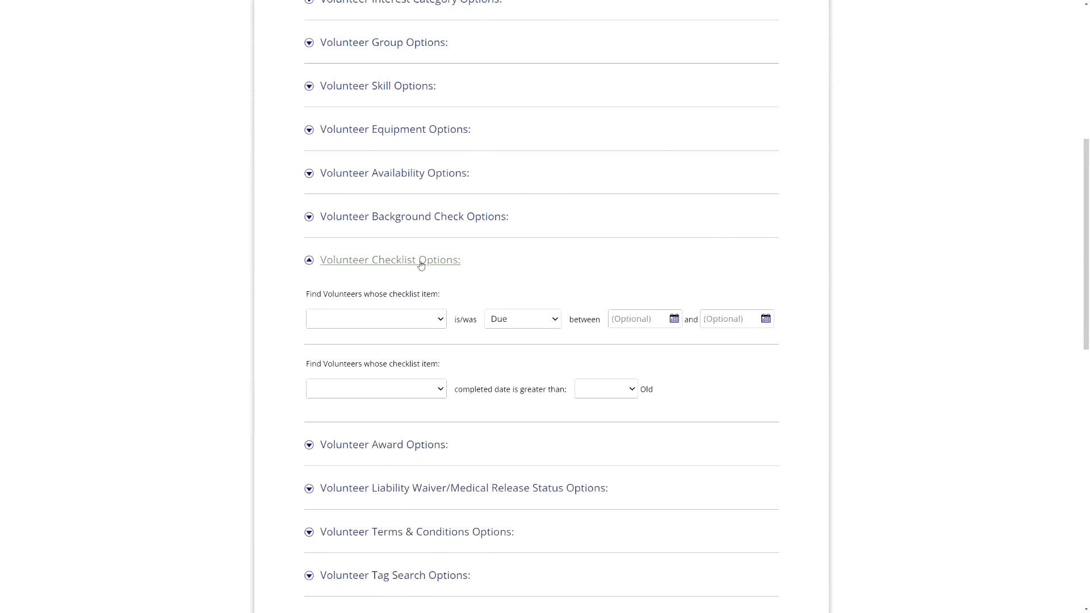
- Set the first checklist filter to Annual Volunteer Safety Training with status Completed
{"action": "left_click", "coordinate": [423, 325]}
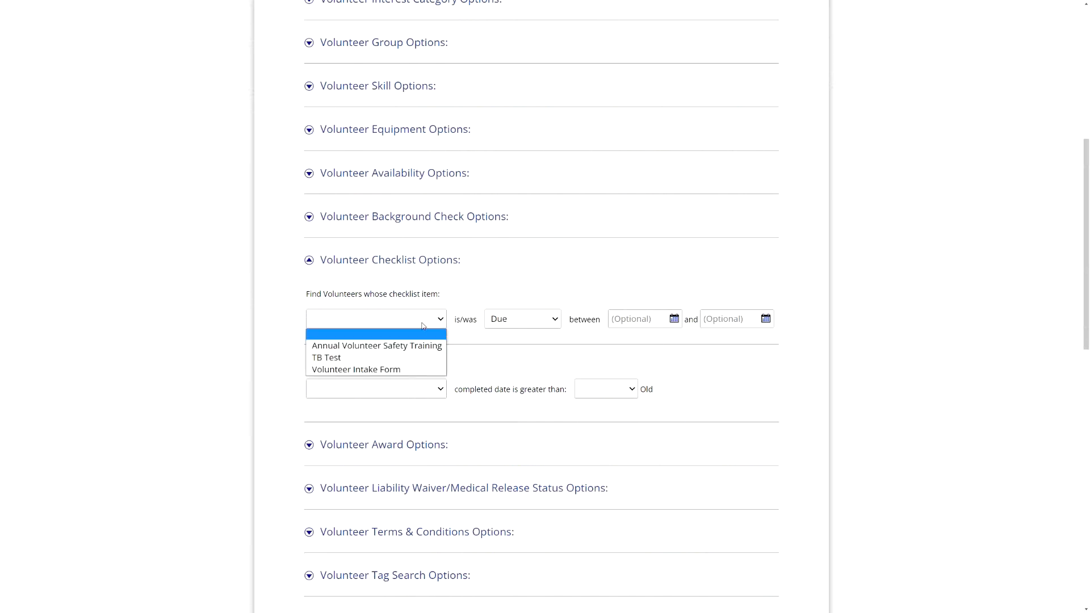
{"action": "left_click", "coordinate": [406, 372]}
{"action": "left_click", "coordinate": [532, 324]}
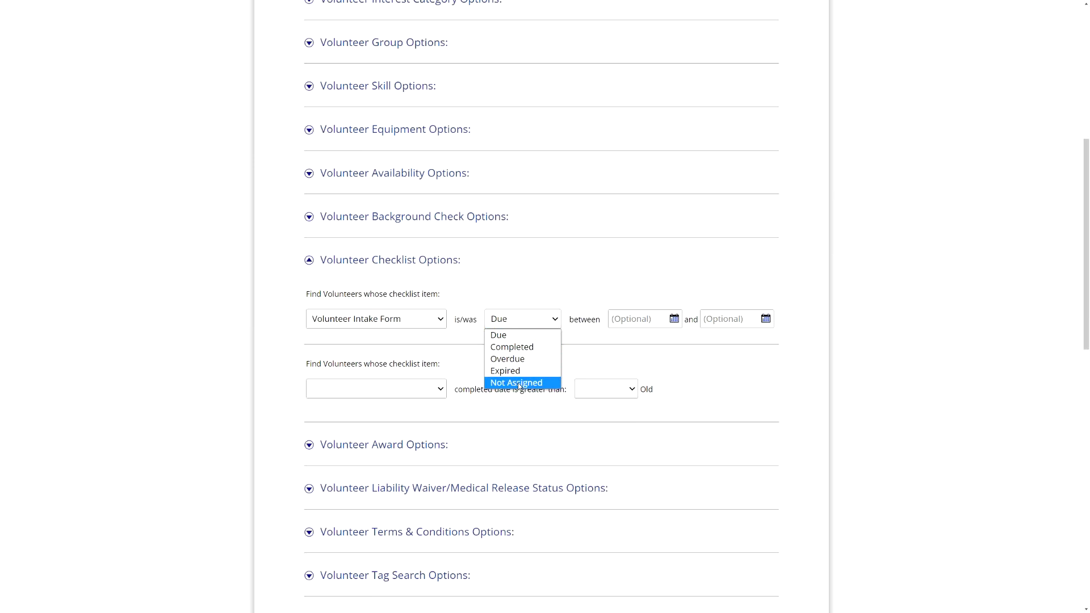
{"action": "left_click", "coordinate": [513, 346]}
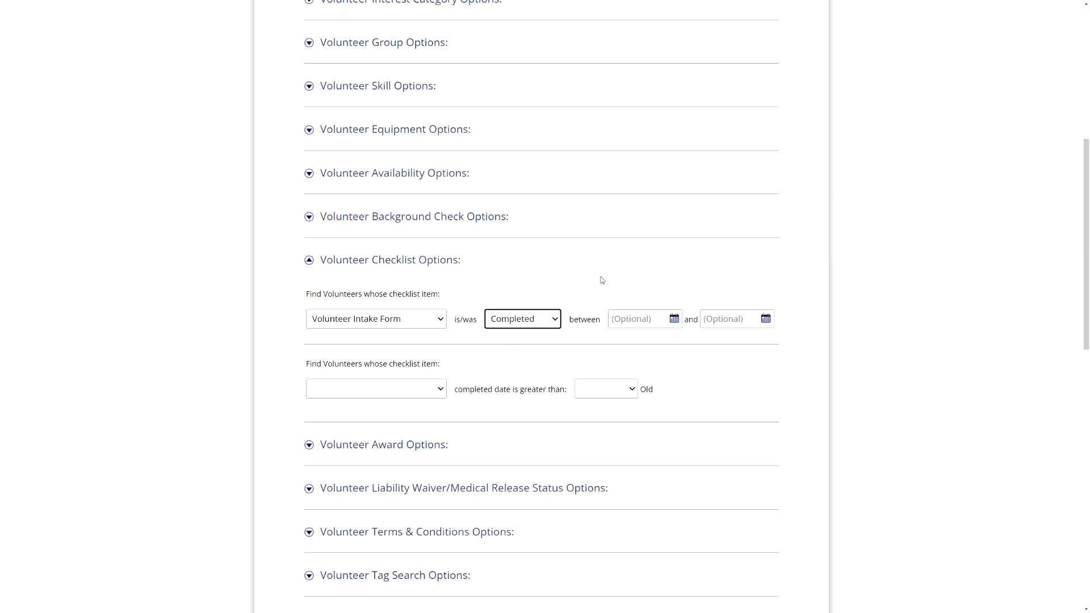
{"action": "left_click", "coordinate": [407, 324]}
{"action": "left_click", "coordinate": [442, 337]}
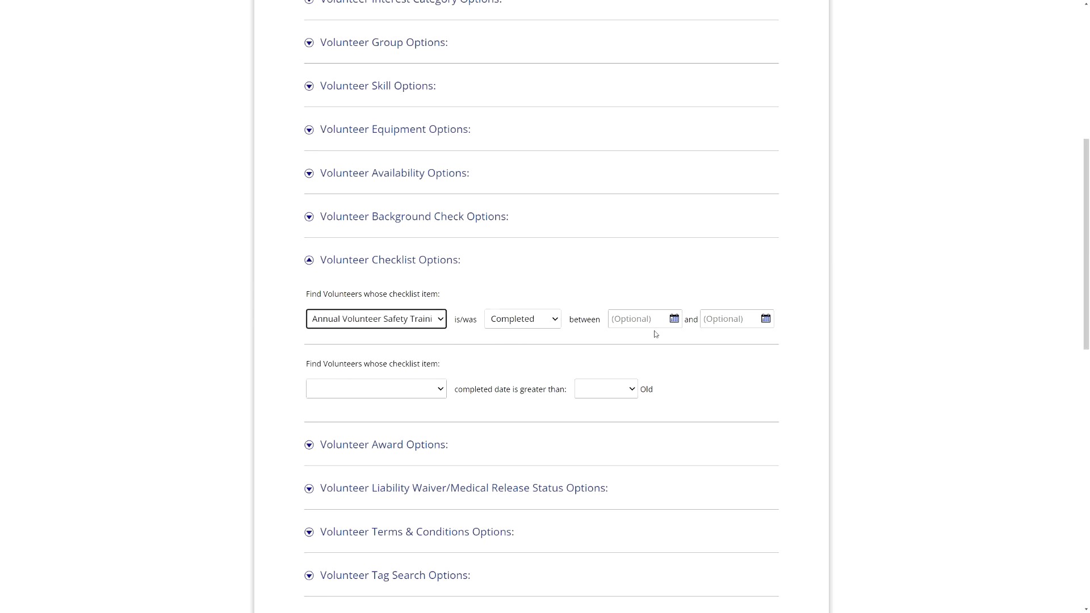
- Examine the optional date range pickers and the completed-date age filter
{"action": "left_click", "coordinate": [642, 322]}
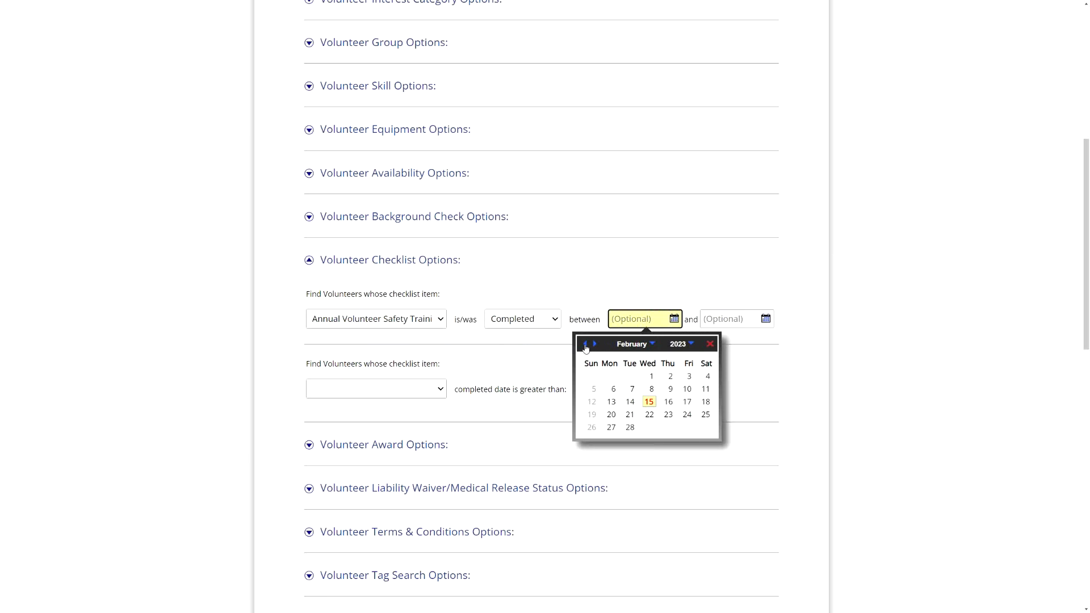
{"action": "left_click", "coordinate": [652, 282]}
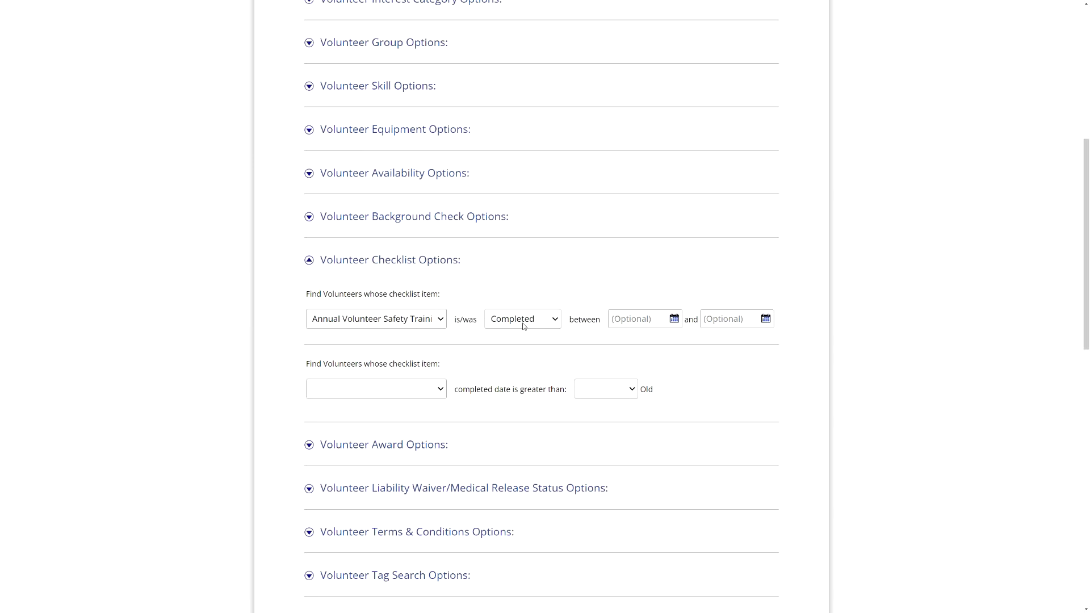
{"action": "left_click_drag", "start_coordinate": [323, 364], "coordinate": [458, 365]}
{"action": "left_click", "coordinate": [456, 364]}
{"action": "left_click_drag", "start_coordinate": [356, 363], "coordinate": [327, 364]}
{"action": "left_click", "coordinate": [423, 365]}
{"action": "left_click", "coordinate": [435, 396]}
{"action": "left_click", "coordinate": [466, 392]}
{"action": "left_click_drag", "start_coordinate": [466, 392], "coordinate": [526, 391]}
{"action": "left_click", "coordinate": [452, 397]}
{"action": "left_click", "coordinate": [614, 390]}
{"action": "left_click", "coordinate": [622, 388]}
{"action": "left_click", "coordinate": [688, 386]}
- Set the second filter to find Annual Volunteer Safety Training completions older than 6 Months
{"action": "left_click", "coordinate": [422, 395]}
{"action": "left_click", "coordinate": [401, 412]}
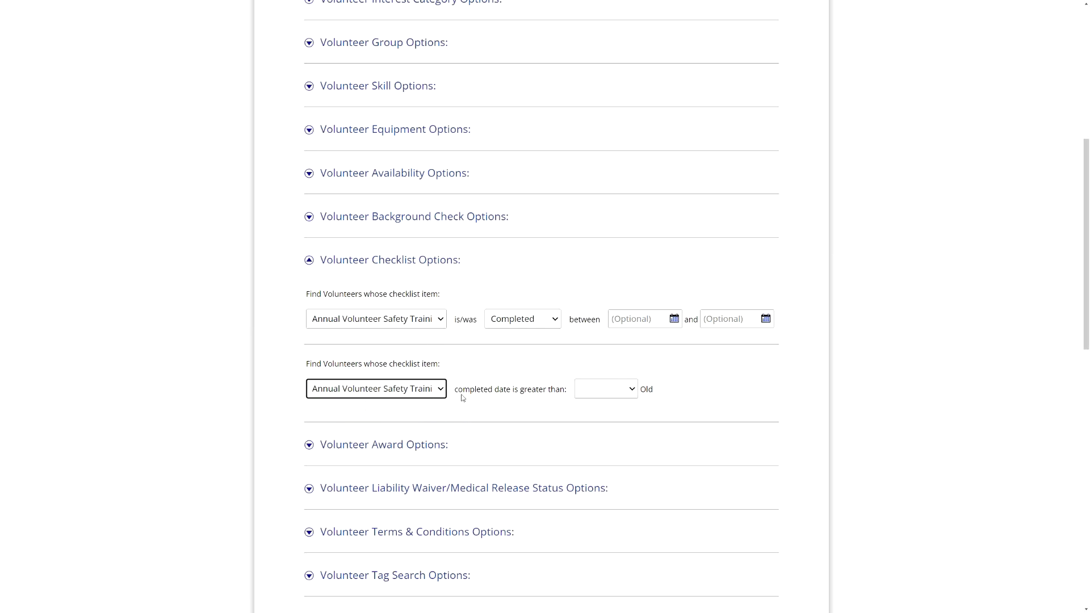
{"action": "left_click", "coordinate": [603, 388]}
{"action": "left_click", "coordinate": [598, 416]}
{"action": "left_click", "coordinate": [526, 391]}
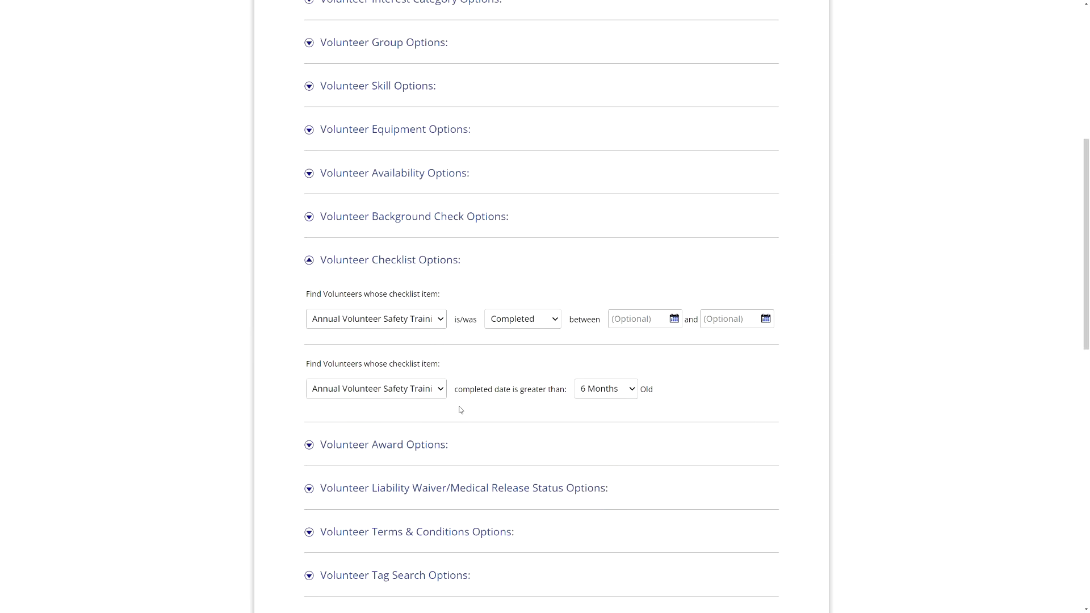
{"action": "left_click", "coordinate": [598, 392]}
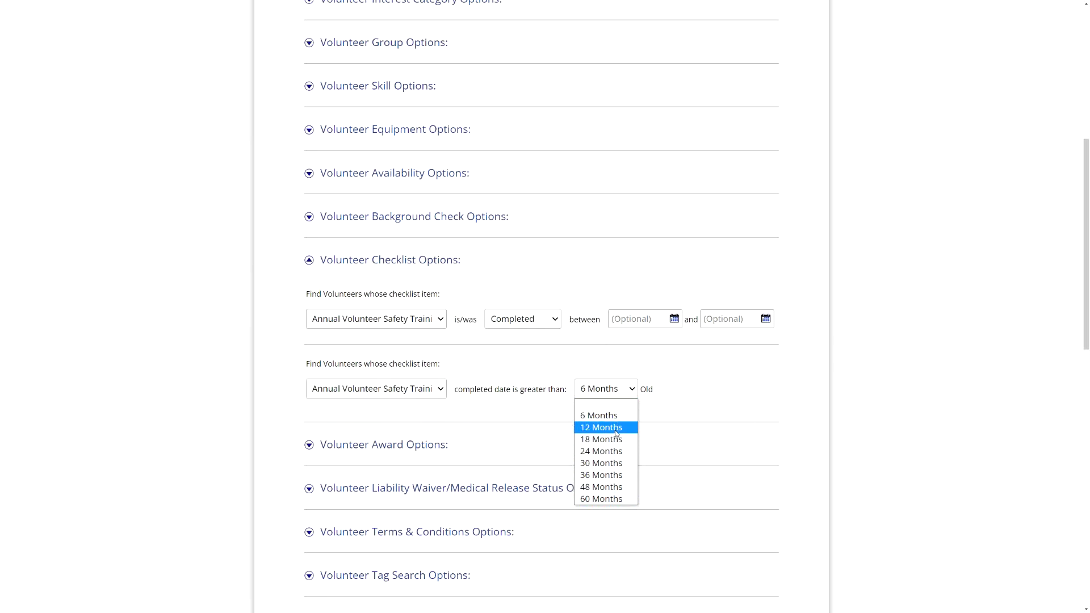
{"action": "left_click", "coordinate": [514, 391]}
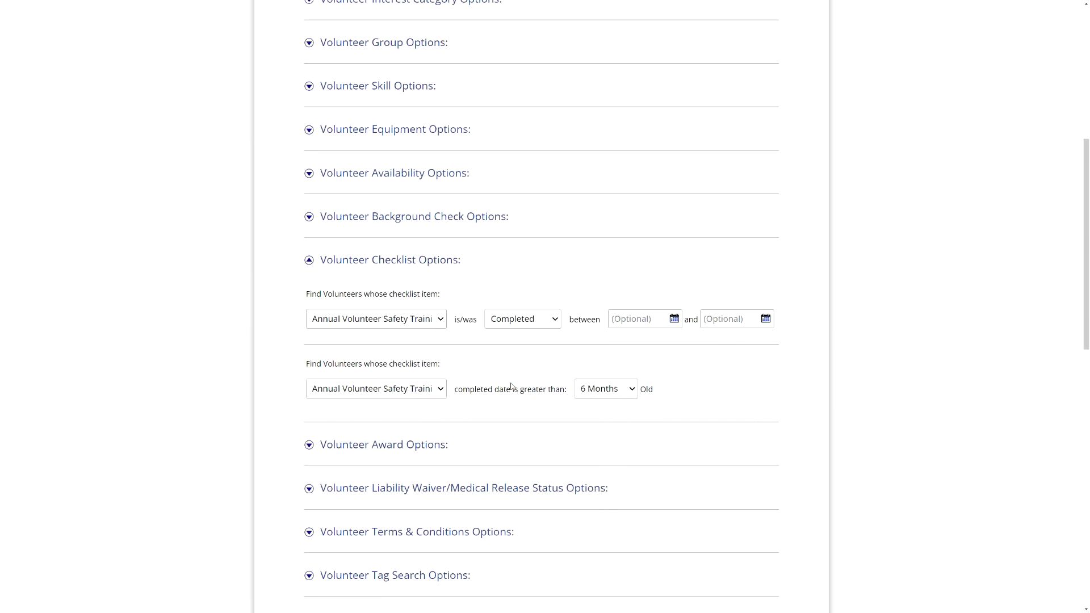
- Clear the first filter's checklist item and search the volunteer database
{"action": "left_click", "coordinate": [436, 322]}
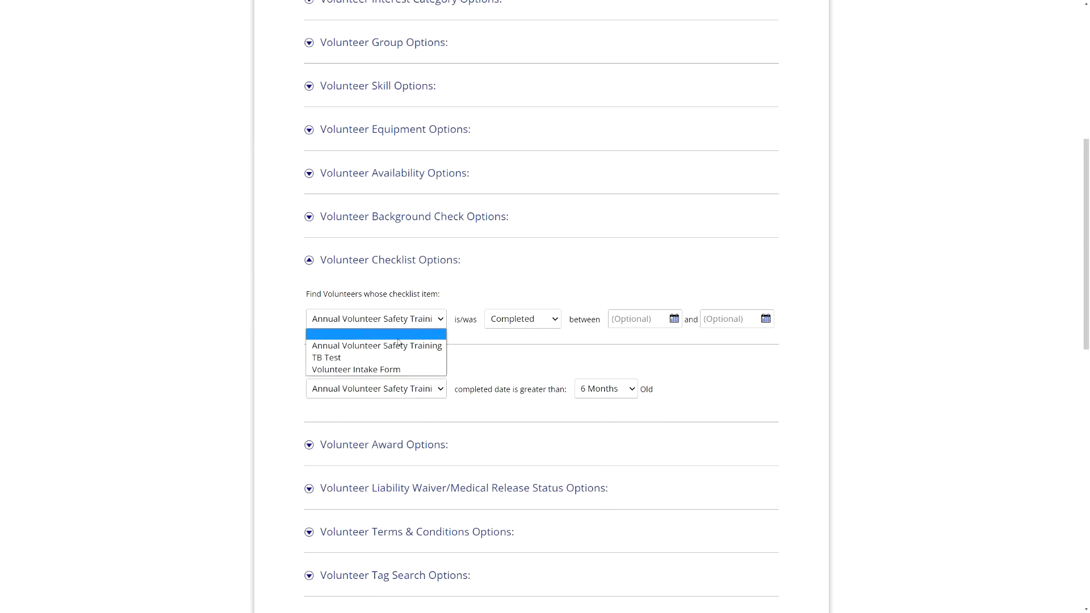
{"action": "left_click", "coordinate": [396, 336]}
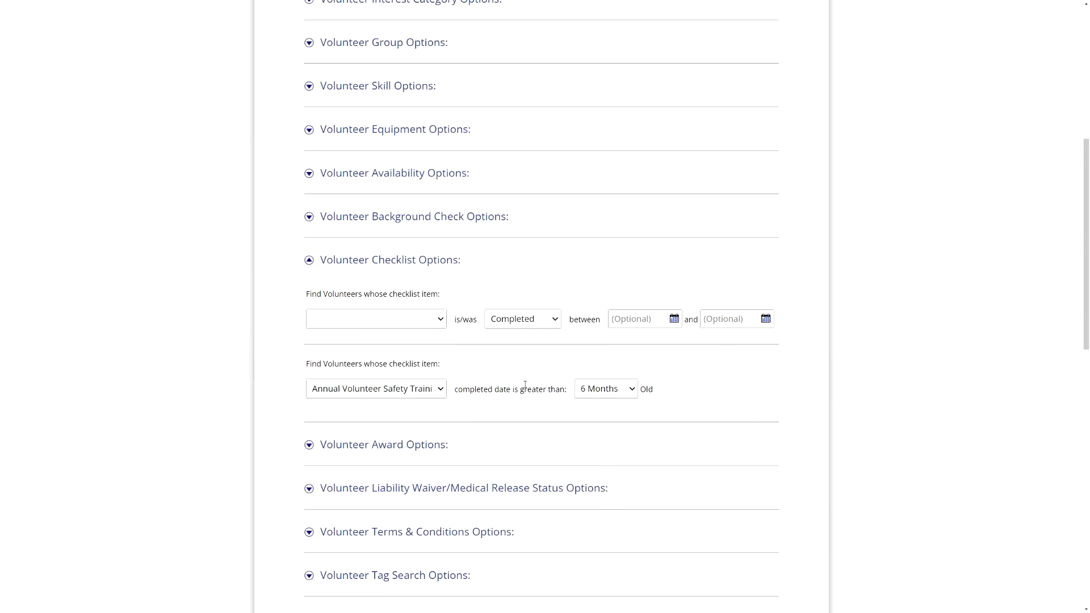
{"action": "scroll", "coordinate": [525, 367], "scroll_direction": "down", "scroll_amount": 10}
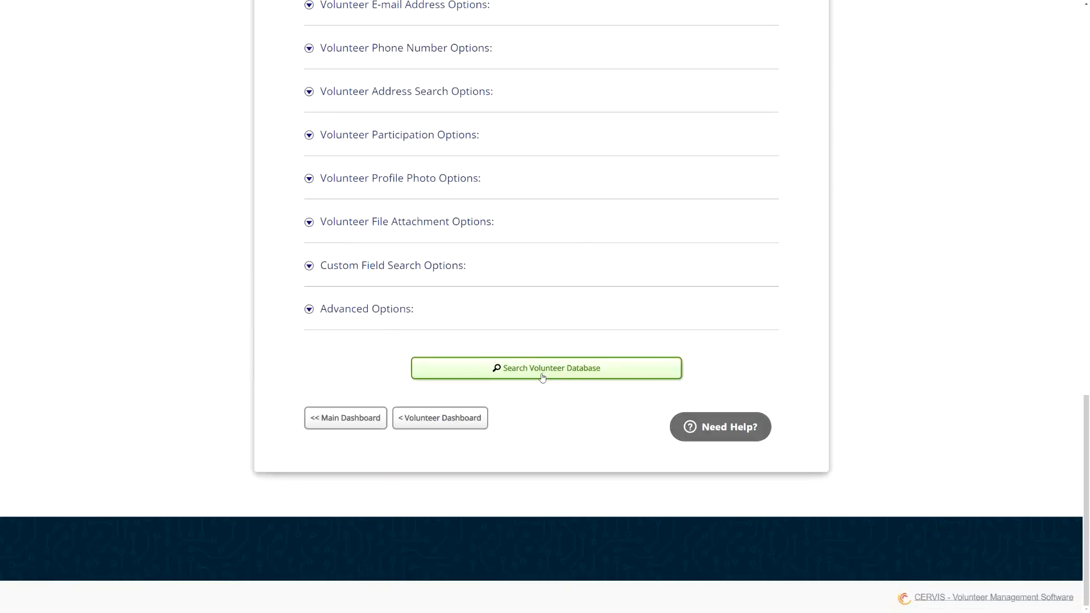
{"action": "left_click", "coordinate": [543, 378]}
- Reopen Advanced Search and set whether to combine its results with the previously displayed volunteer search
{"action": "left_click", "coordinate": [572, 179]}
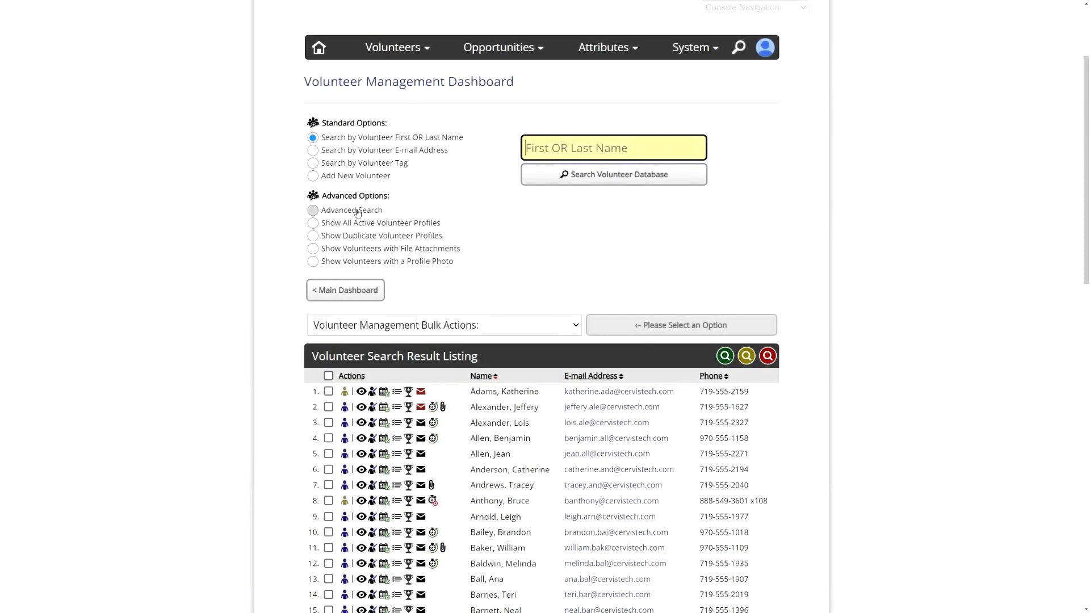
{"action": "left_click", "coordinate": [313, 210]}
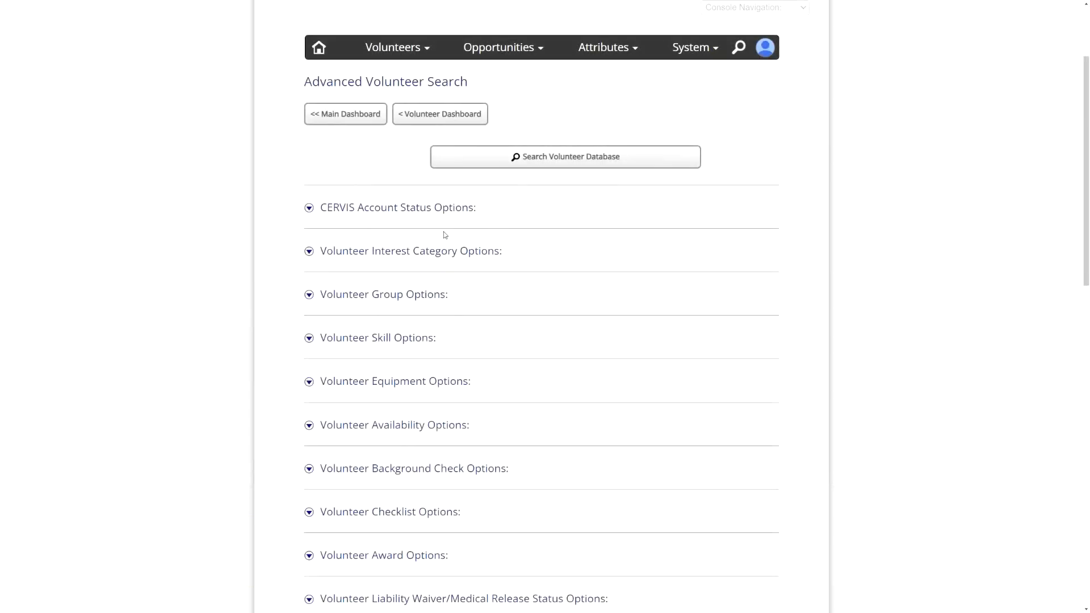
{"action": "scroll", "coordinate": [437, 253], "scroll_direction": "down", "scroll_amount": 10}
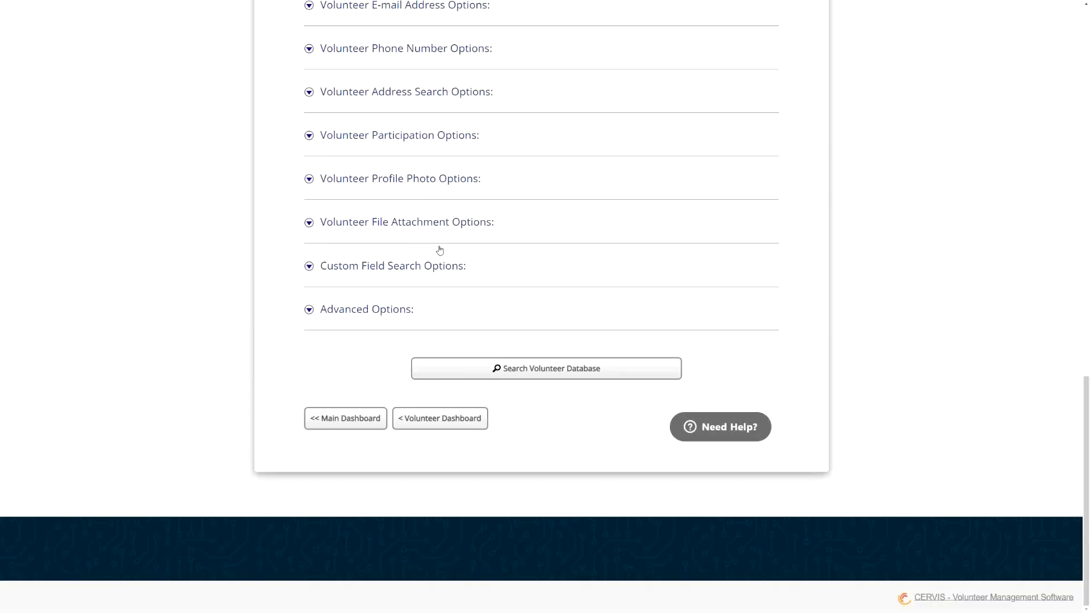
{"action": "left_click", "coordinate": [366, 312]}
{"action": "left_click_drag", "start_coordinate": [343, 334], "coordinate": [465, 333]}
{"action": "left_click", "coordinate": [466, 332]}
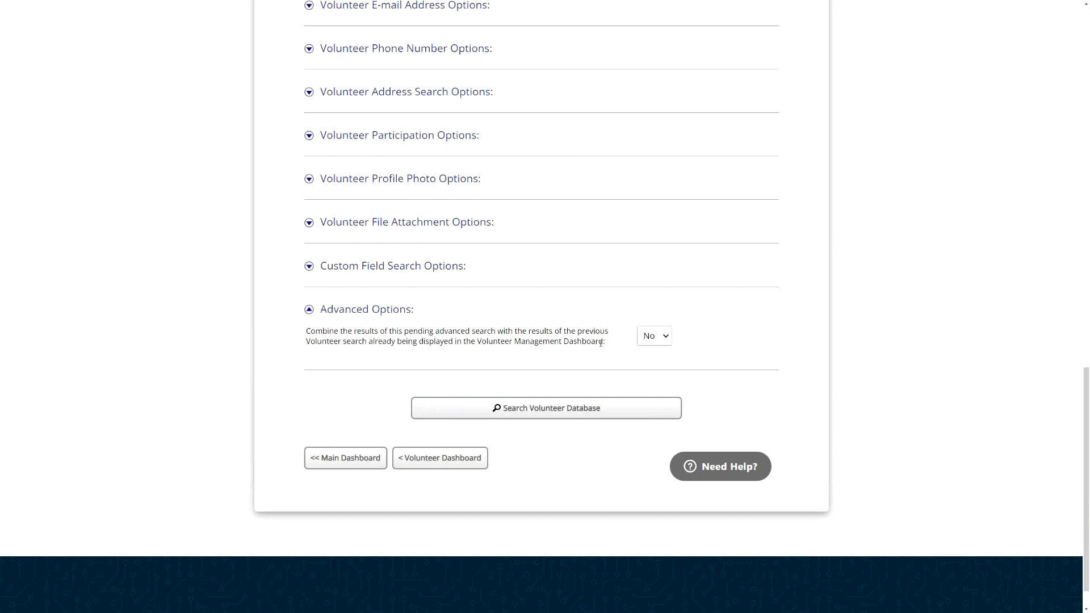
{"action": "left_click", "coordinate": [654, 338]}
{"action": "left_click", "coordinate": [647, 361]}
- Expand the checklist options and filter for volunteers whose TB Test is Completed
{"action": "scroll", "coordinate": [470, 277], "scroll_direction": "up", "scroll_amount": 3}
{"action": "scroll", "coordinate": [446, 248], "scroll_direction": "up", "scroll_amount": 3}
{"action": "scroll", "coordinate": [404, 190], "scroll_direction": "up", "scroll_amount": 2}
{"action": "left_click", "coordinate": [397, 169]}
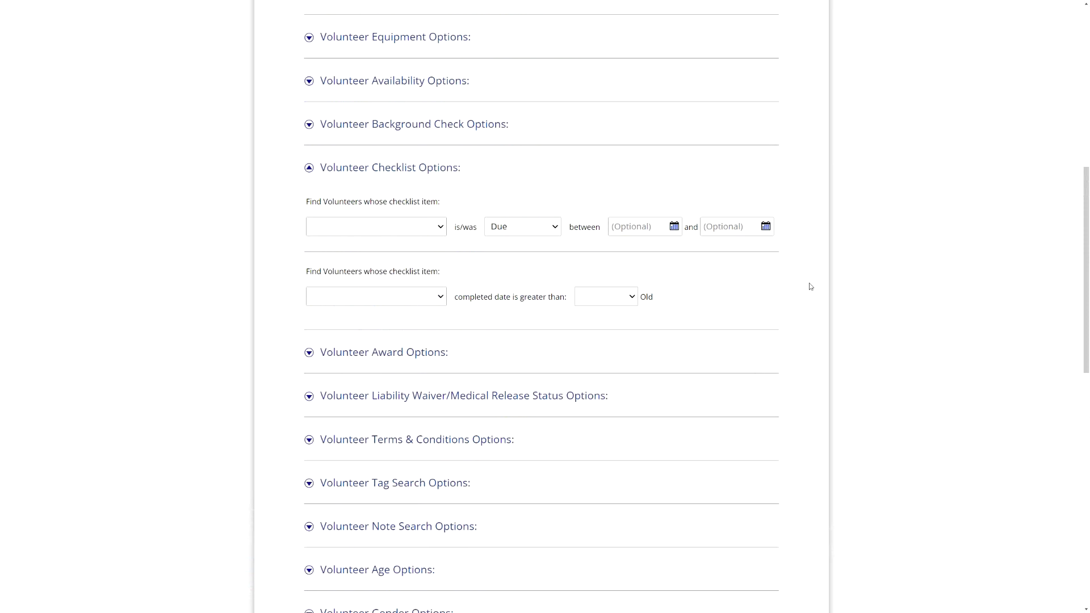
{"action": "left_click", "coordinate": [403, 225]}
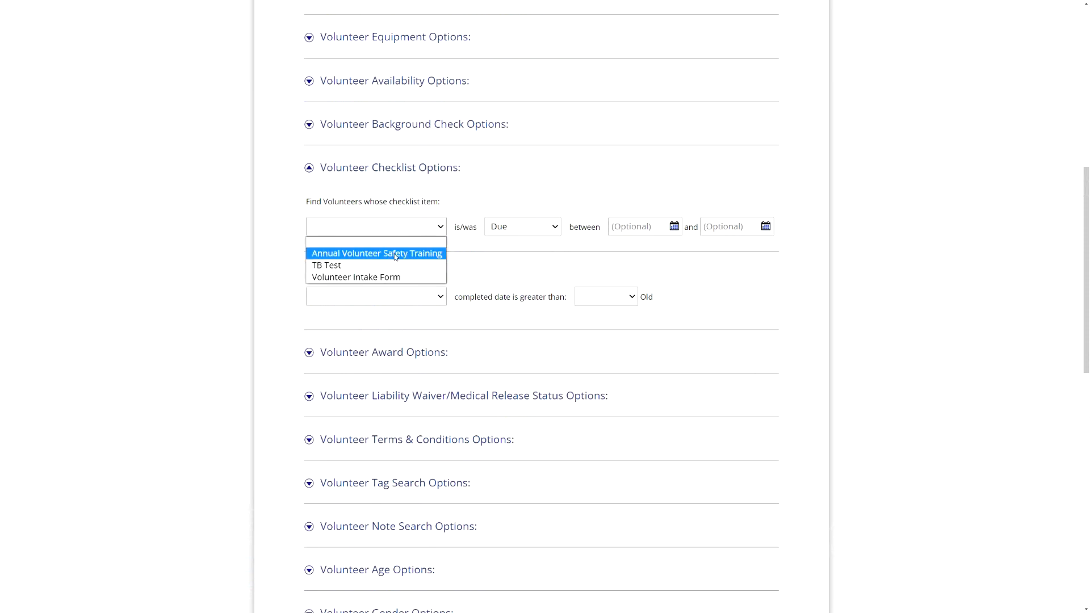
{"action": "left_click", "coordinate": [445, 204]}
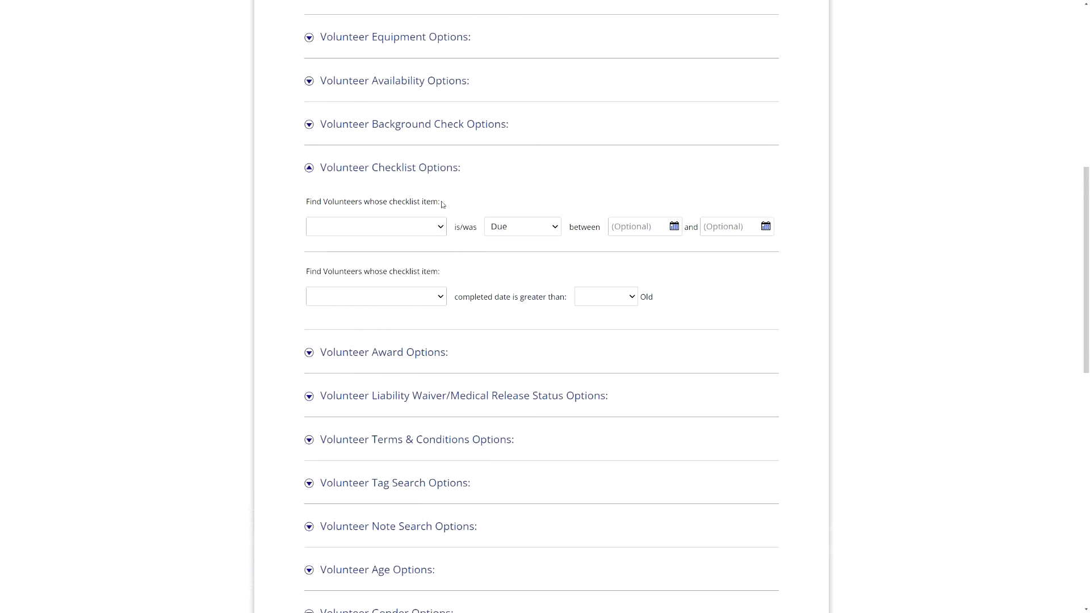
{"action": "left_click", "coordinate": [407, 226]}
{"action": "left_click", "coordinate": [353, 265]}
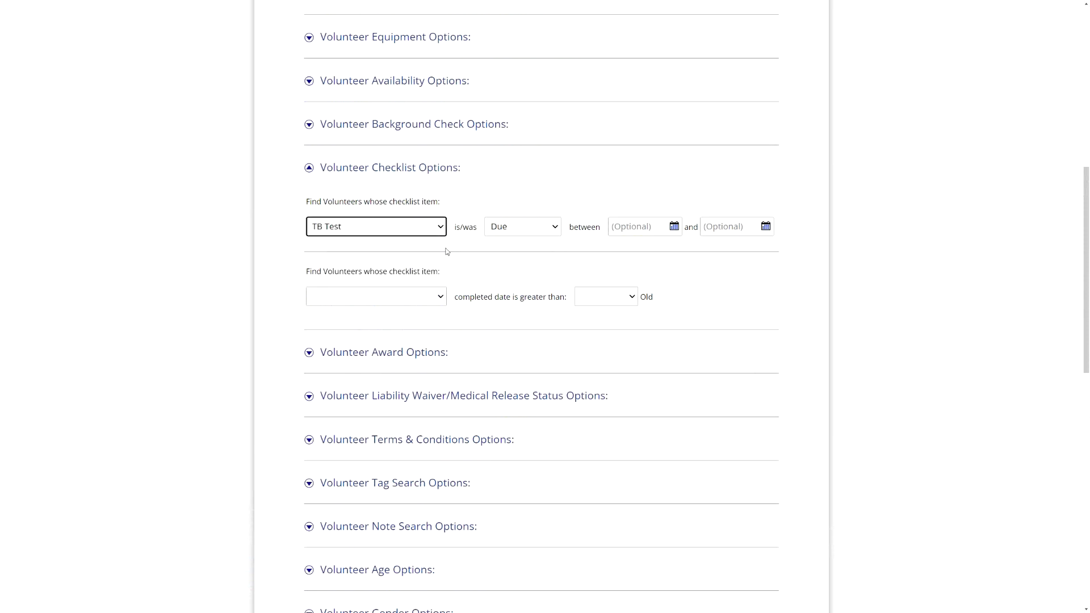
{"action": "left_click", "coordinate": [523, 232]}
{"action": "left_click", "coordinate": [518, 256]}
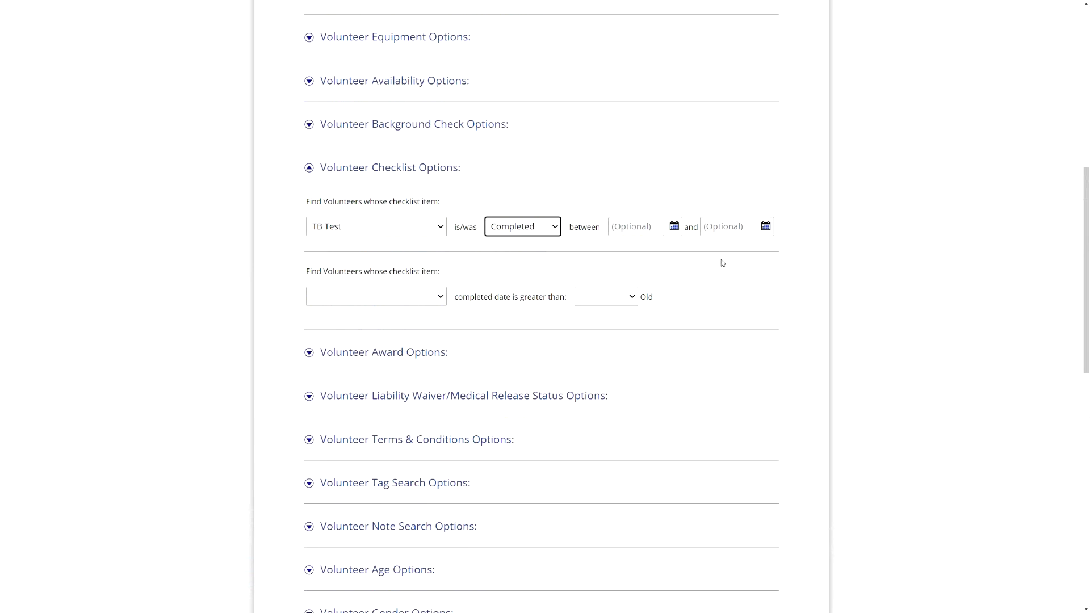
- Set the option to combine results with the previous volunteer search to Yes and search the volunteer database
{"action": "scroll", "coordinate": [653, 282], "scroll_direction": "down", "scroll_amount": 10}
{"action": "left_click", "coordinate": [659, 294]}
{"action": "left_click", "coordinate": [649, 319]}
{"action": "left_click", "coordinate": [654, 295]}
{"action": "left_click", "coordinate": [654, 325]}
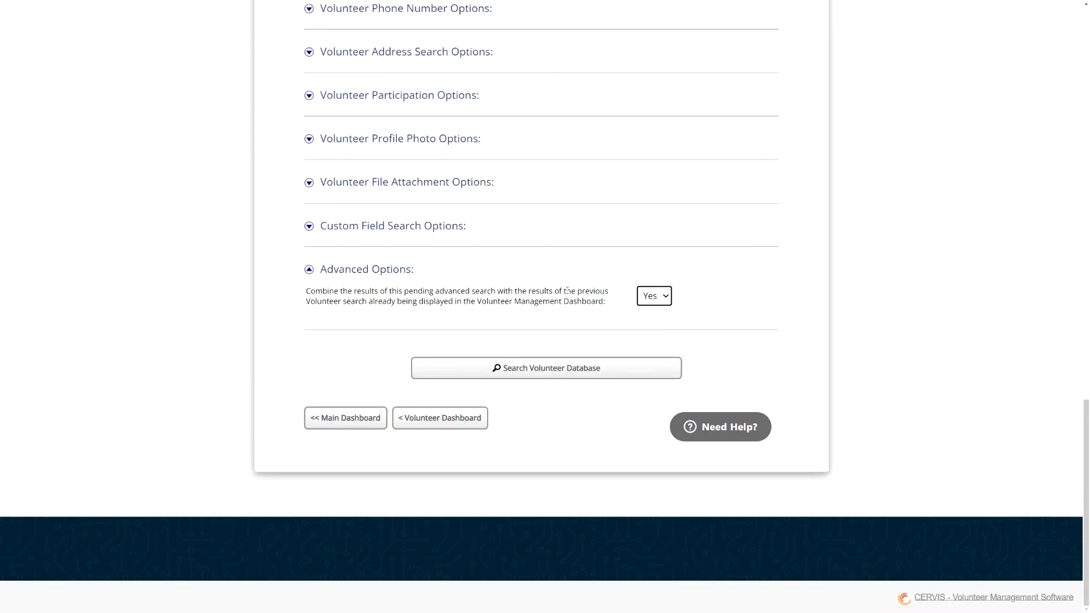
{"action": "left_click", "coordinate": [654, 301]}
{"action": "left_click", "coordinate": [638, 313]}
{"action": "left_click", "coordinate": [483, 368]}
- Select all listed volunteers and start sending an e-mail to the selected volunteers
{"action": "scroll", "coordinate": [260, 369], "scroll_direction": "down", "scroll_amount": 2}
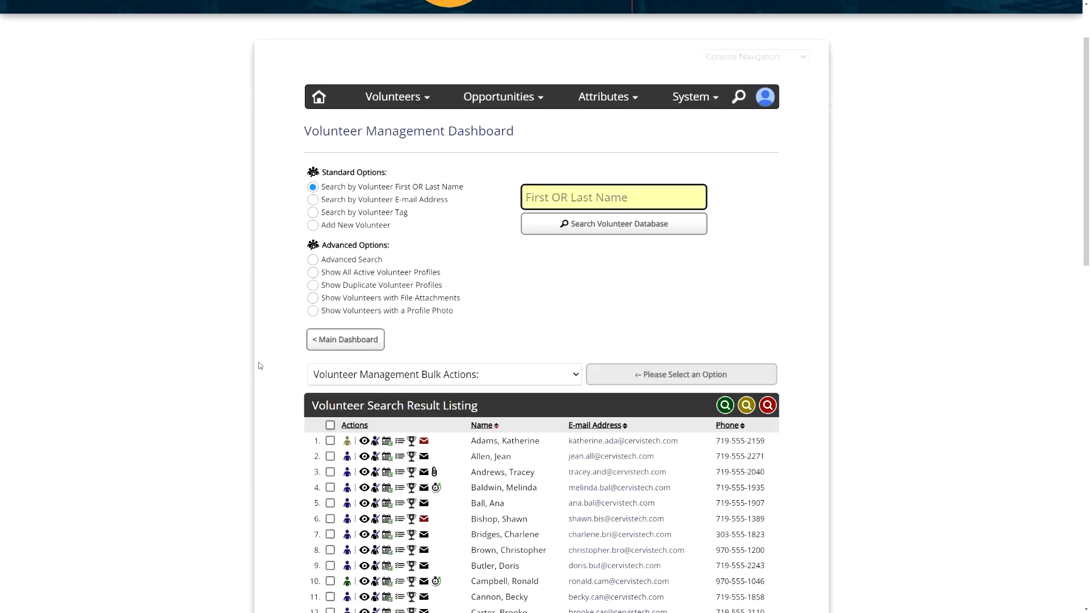
{"action": "scroll", "coordinate": [259, 366], "scroll_direction": "down", "scroll_amount": 2}
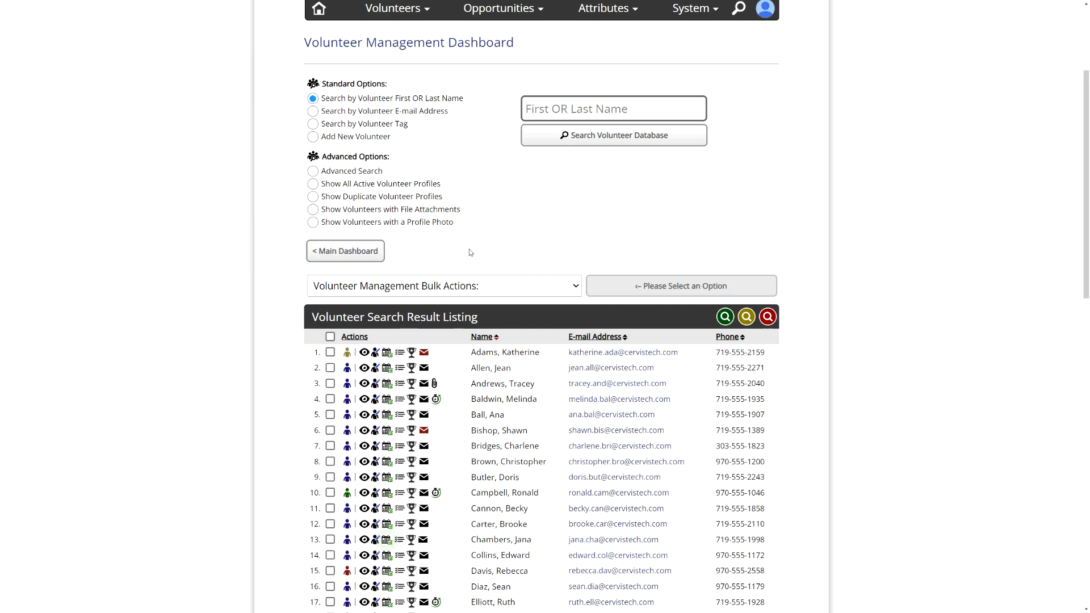
{"action": "left_click", "coordinate": [330, 336]}
{"action": "left_click", "coordinate": [388, 295]}
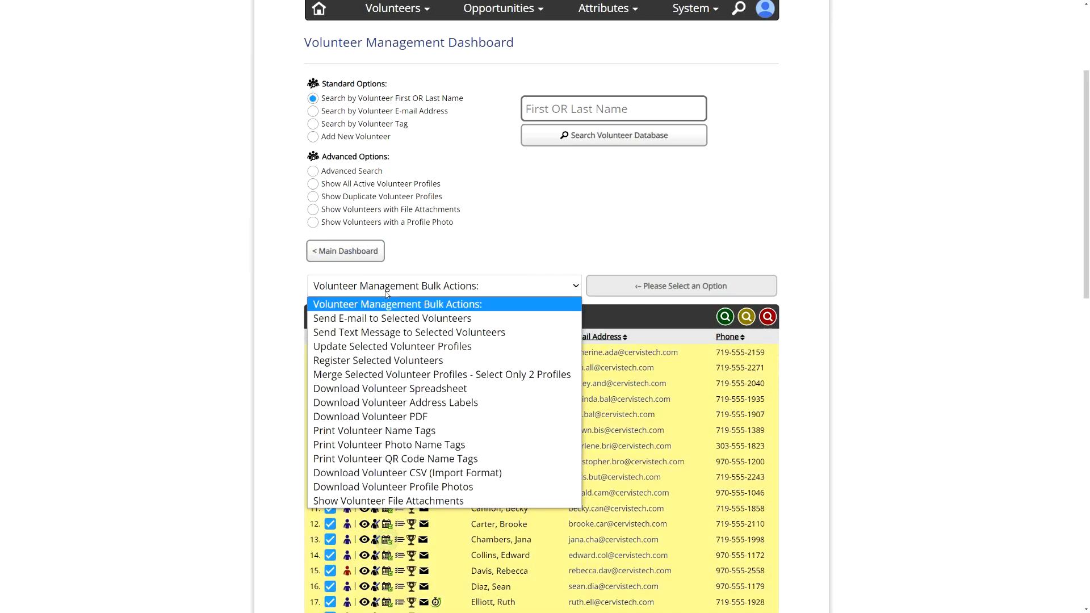
{"action": "left_click", "coordinate": [401, 319]}
{"action": "left_click", "coordinate": [673, 286]}
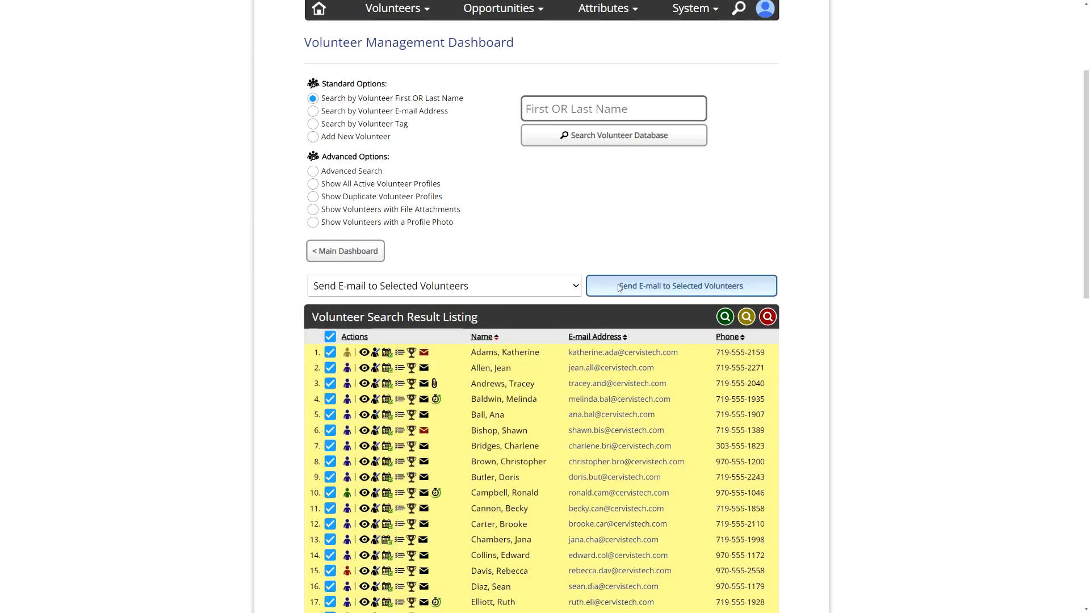
- Open the e-mail template list, cancel loading a template, and go back to the volunteer dashboard
{"action": "scroll", "coordinate": [709, 415], "scroll_direction": "down", "scroll_amount": 3}
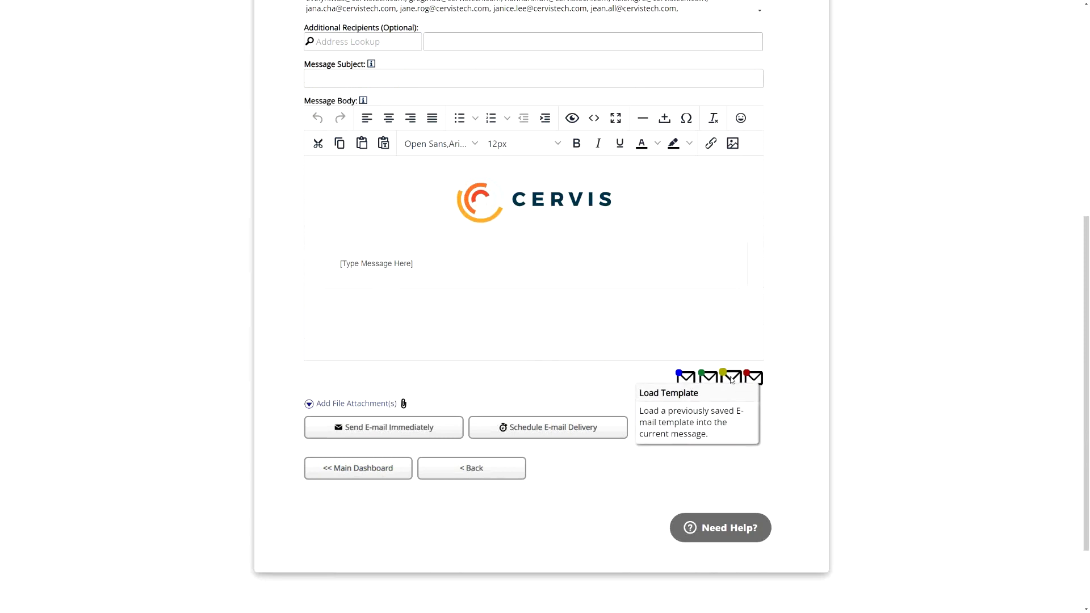
{"action": "left_click", "coordinate": [732, 379]}
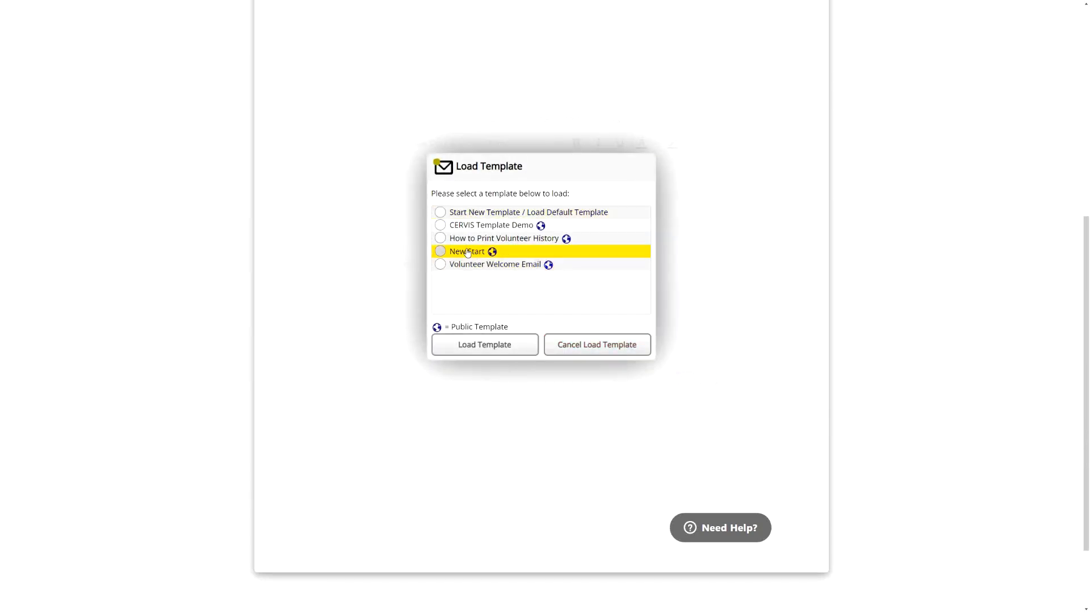
{"action": "left_click", "coordinate": [549, 343]}
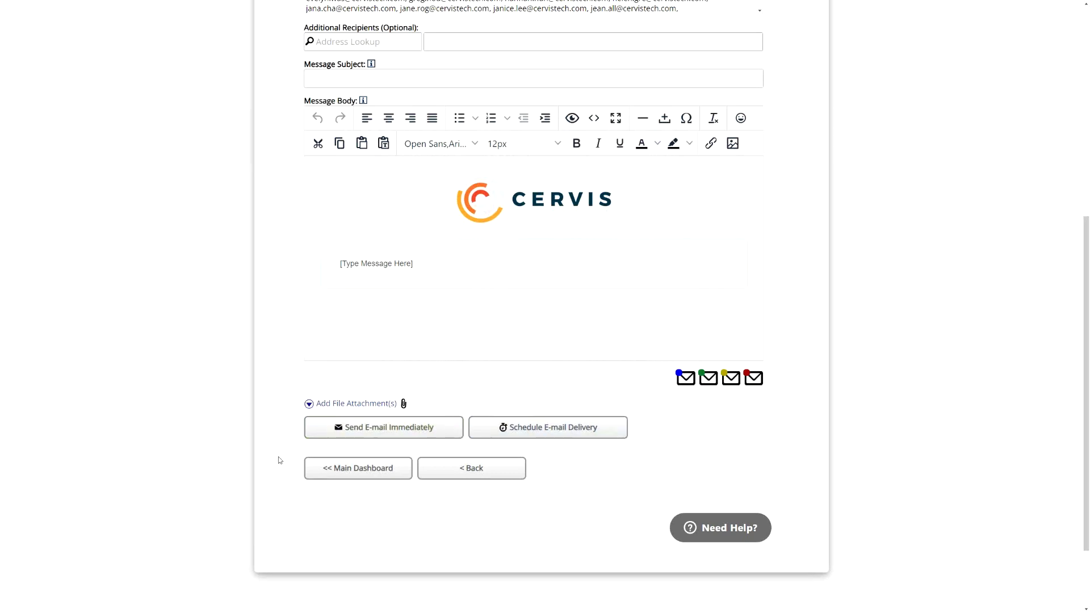
{"action": "left_click", "coordinate": [451, 475]}
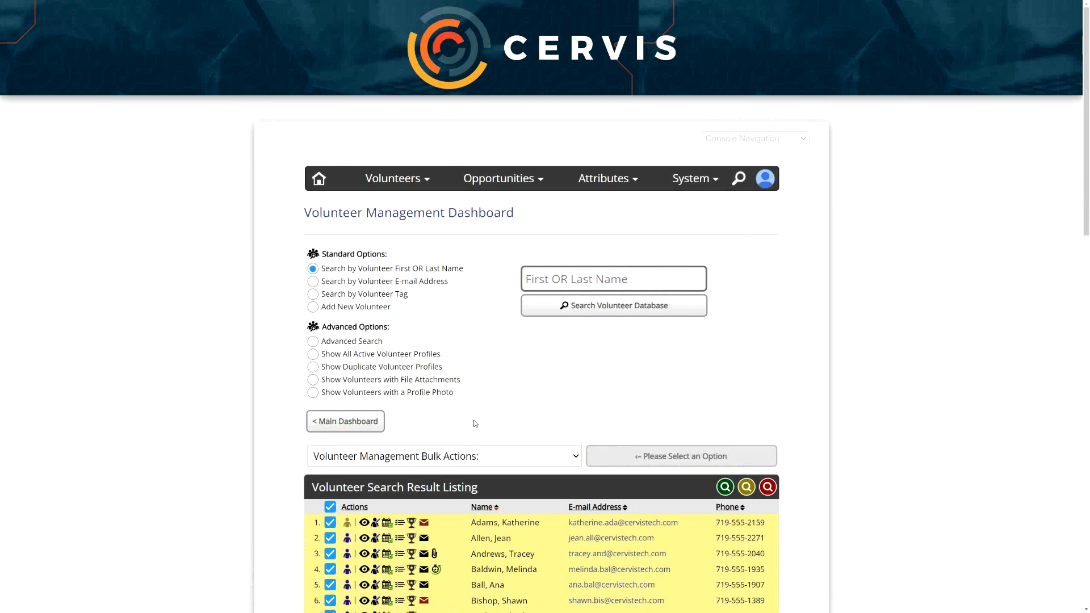
- Open Advanced Search, expand the account status options and select the Active volunteer status
{"action": "scroll", "coordinate": [568, 420], "scroll_direction": "down", "scroll_amount": 2}
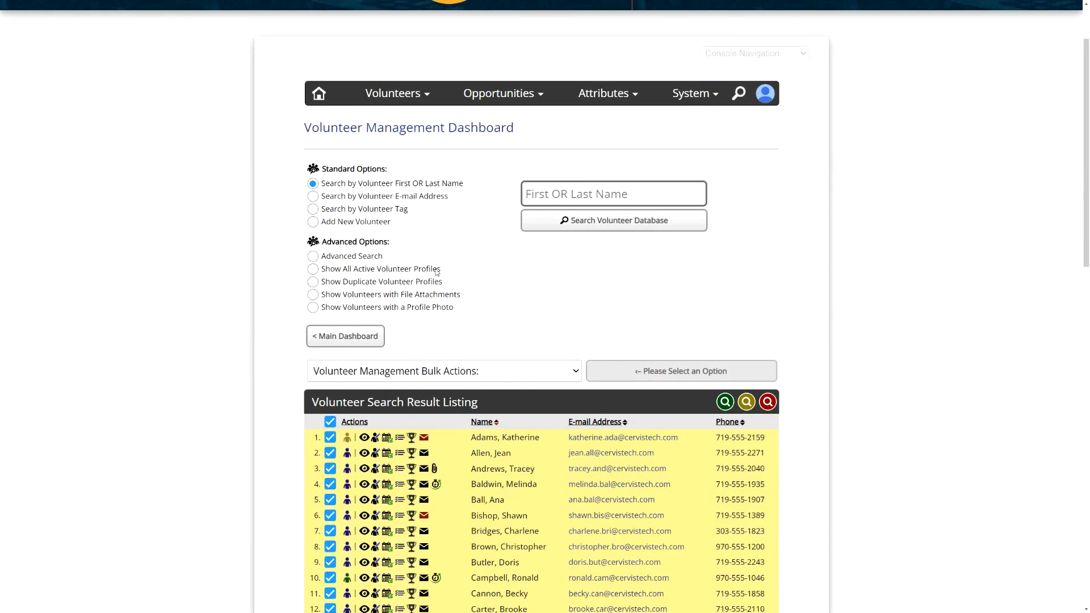
{"action": "left_click", "coordinate": [347, 261]}
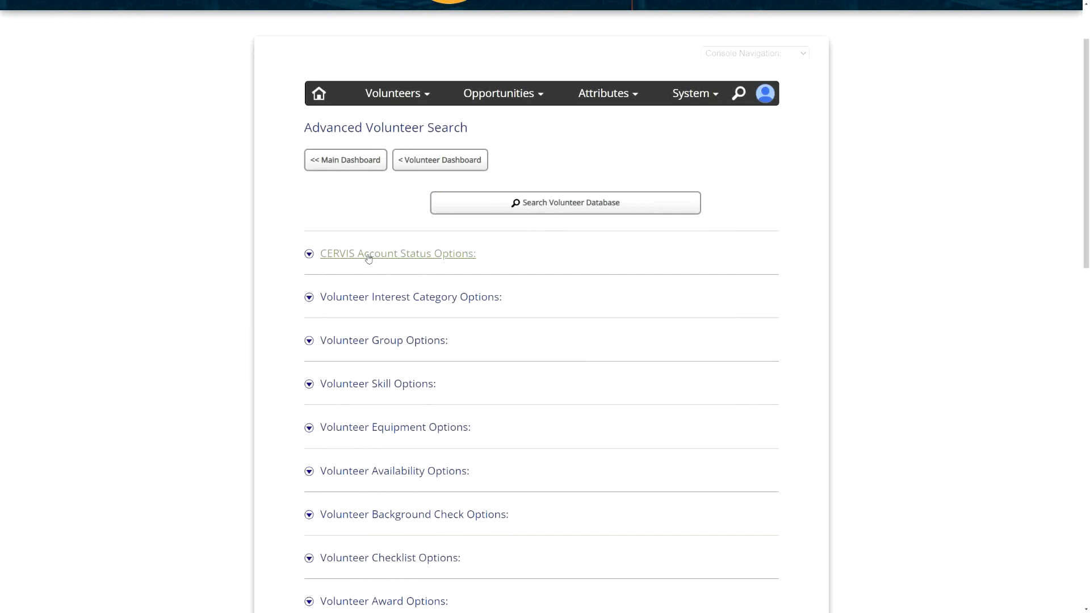
{"action": "left_click", "coordinate": [368, 254]}
{"action": "left_click", "coordinate": [566, 275]}
{"action": "left_click", "coordinate": [569, 285]}
{"action": "left_click", "coordinate": [571, 275]}
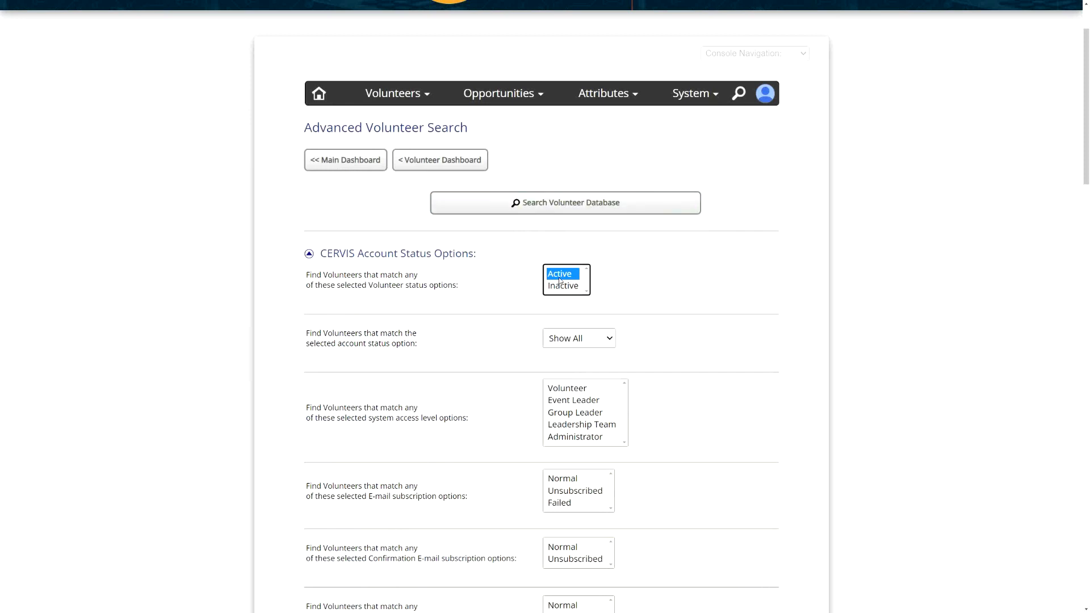
{"action": "left_click", "coordinate": [562, 287]}
{"action": "left_click", "coordinate": [565, 275]}
{"action": "left_click", "coordinate": [514, 292]}
- Set the filter for volunteers without account activity to more than 12 Months
{"action": "scroll", "coordinate": [511, 284], "scroll_direction": "down", "scroll_amount": 9}
{"action": "scroll", "coordinate": [503, 281], "scroll_direction": "down", "scroll_amount": 1}
{"action": "left_click_drag", "start_coordinate": [438, 254], "coordinate": [316, 228]}
{"action": "left_click", "coordinate": [583, 238]}
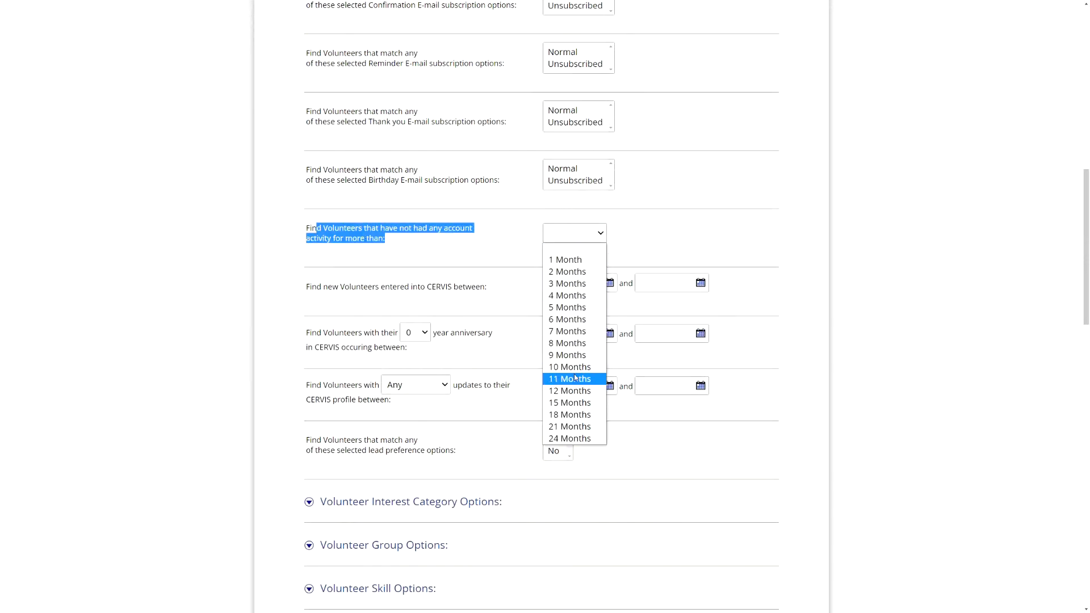
{"action": "left_click", "coordinate": [571, 391]}
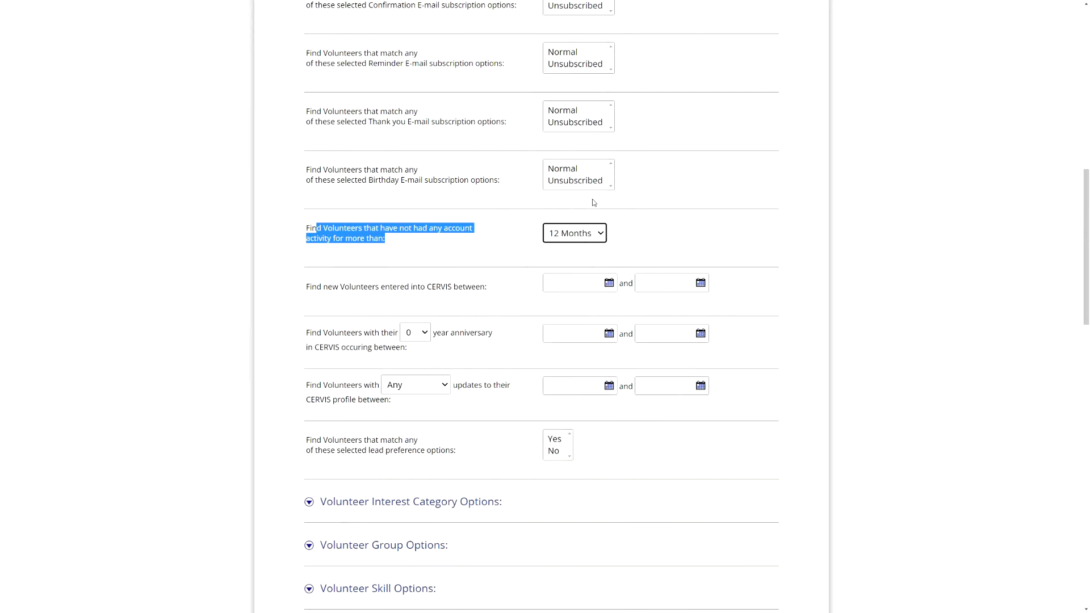
{"action": "left_click", "coordinate": [526, 248]}
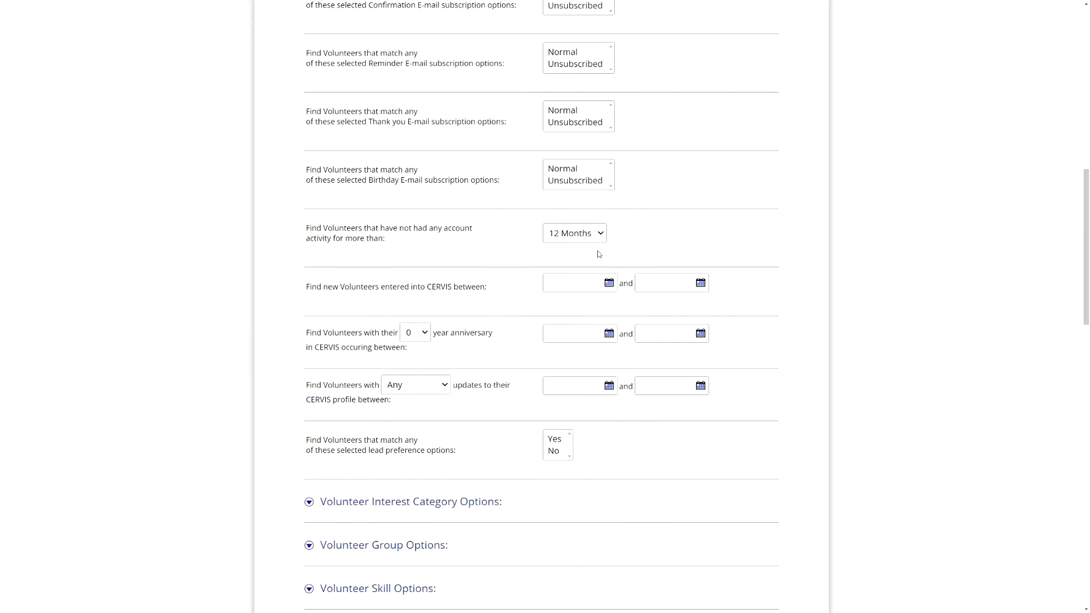
- Filter for volunteers whose Annual Volunteer Safety Training is Expired and search the volunteer database
{"action": "scroll", "coordinate": [531, 255], "scroll_direction": "down", "scroll_amount": 5}
{"action": "scroll", "coordinate": [420, 366], "scroll_direction": "down", "scroll_amount": 2}
{"action": "left_click", "coordinate": [414, 377]}
{"action": "scroll", "coordinate": [418, 374], "scroll_direction": "down", "scroll_amount": 2}
{"action": "left_click", "coordinate": [421, 311]}
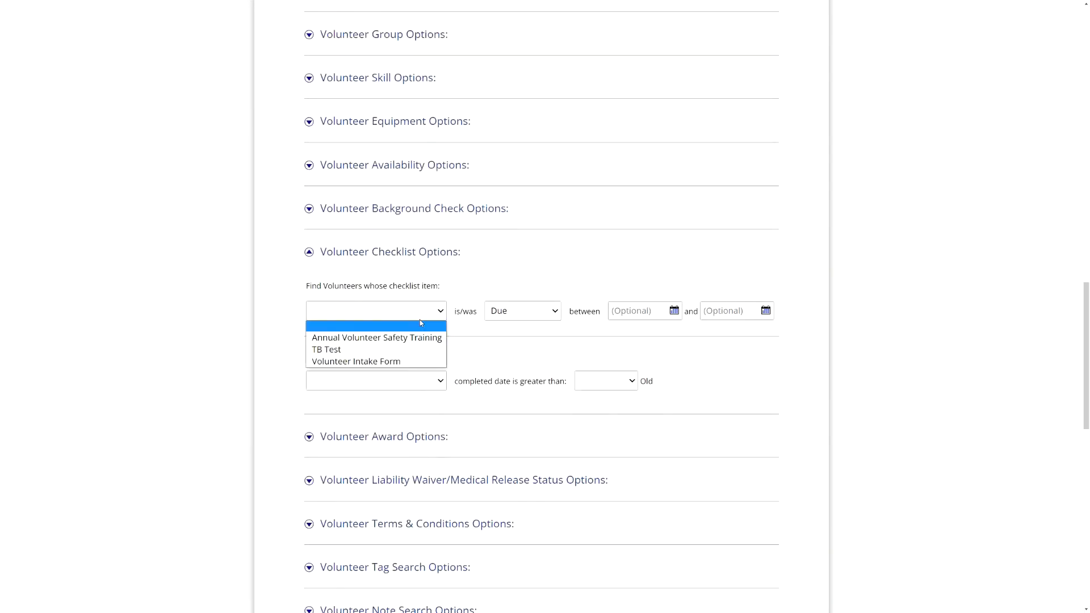
{"action": "left_click", "coordinate": [396, 339]}
{"action": "left_click", "coordinate": [528, 311]}
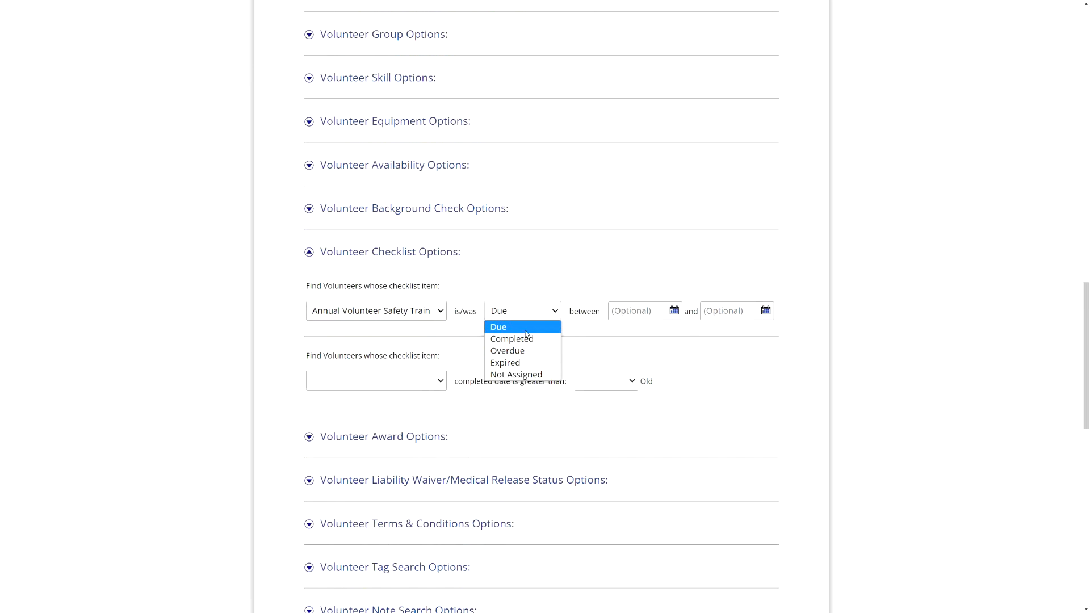
{"action": "left_click", "coordinate": [528, 362]}
{"action": "left_click", "coordinate": [517, 269]}
{"action": "scroll", "coordinate": [568, 341], "scroll_direction": "down", "scroll_amount": 12}
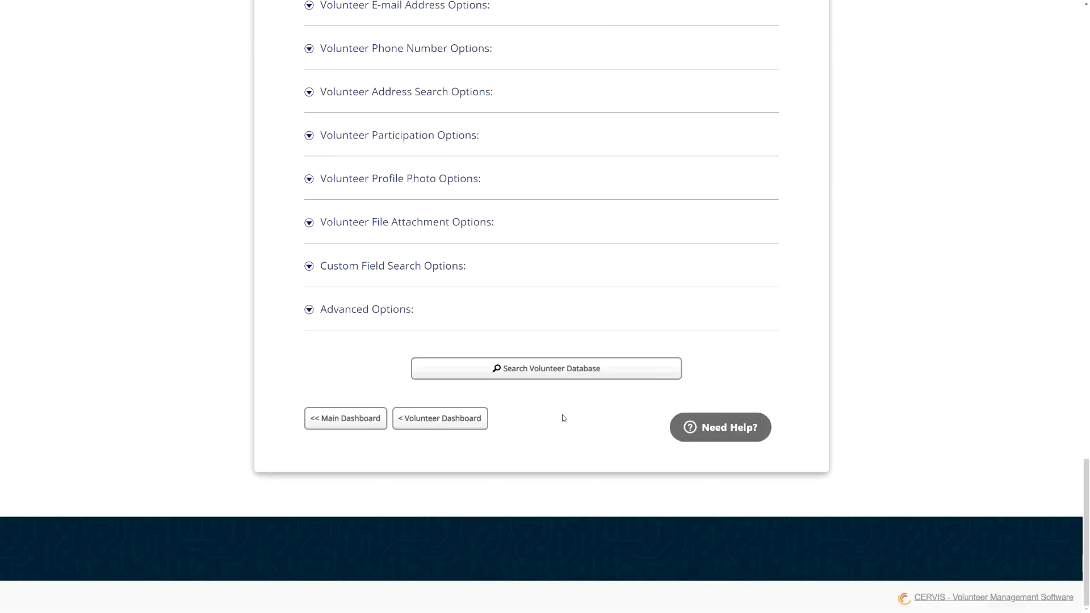
{"action": "left_click", "coordinate": [565, 369]}
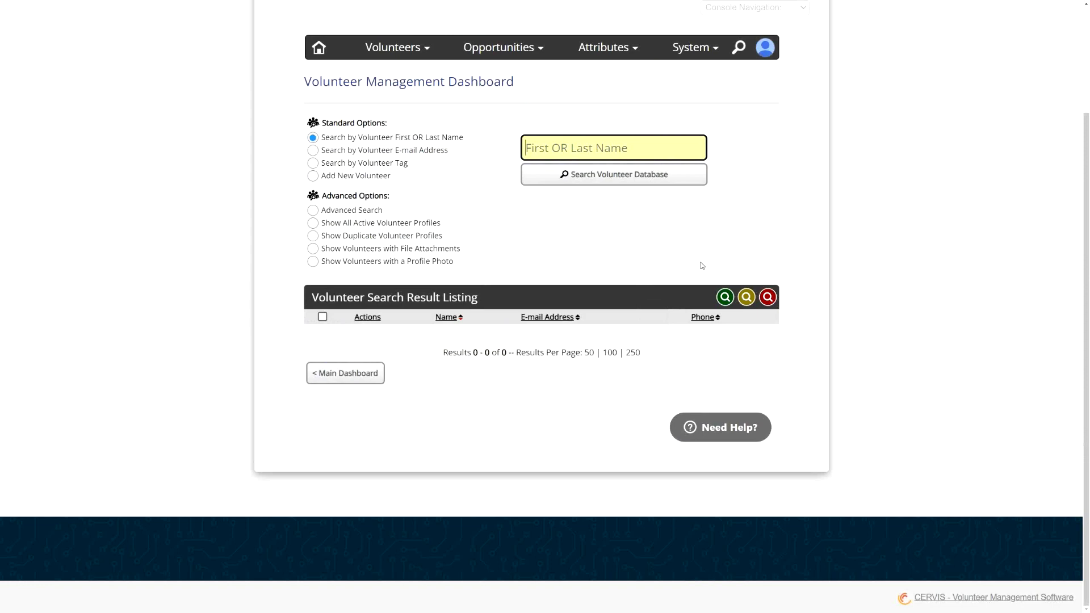
- Search the whole volunteer database, select all results and download the volunteer spreadsheet
{"action": "left_click", "coordinate": [632, 241]}
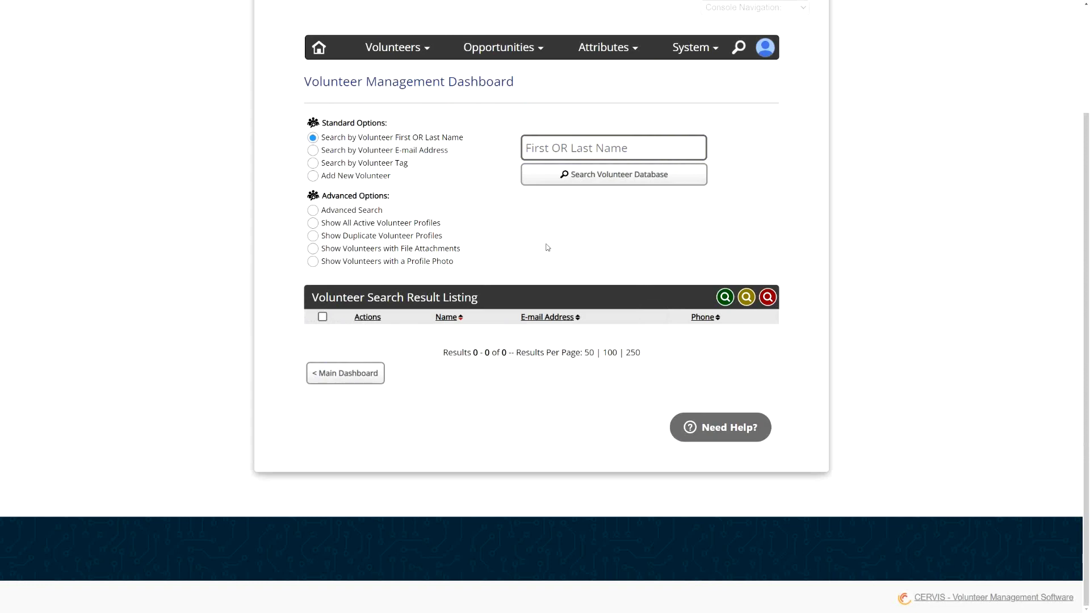
{"action": "left_click", "coordinate": [561, 175]}
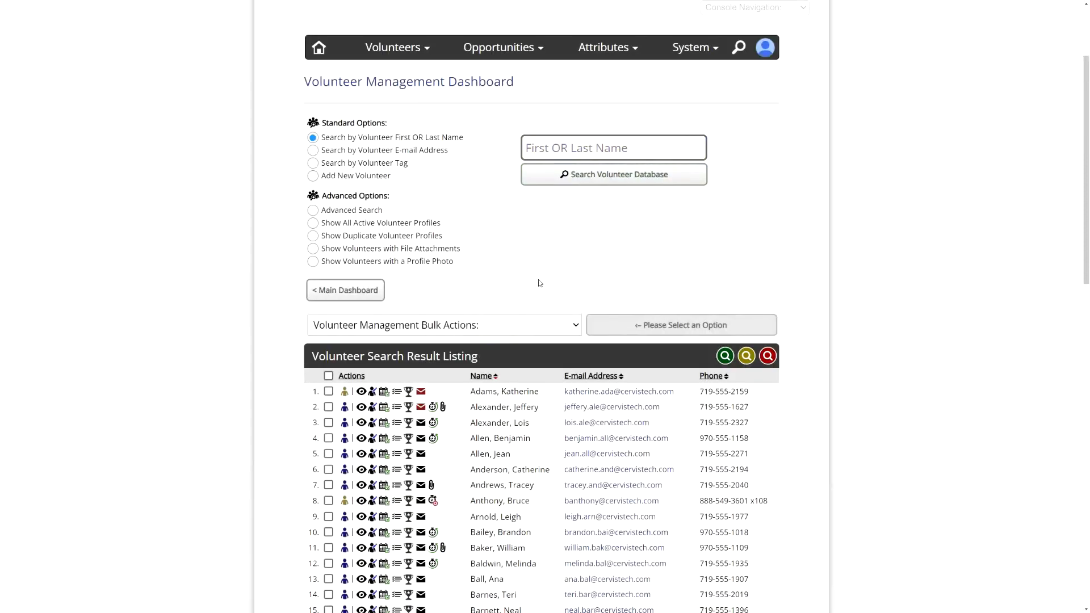
{"action": "left_click", "coordinate": [329, 377]}
{"action": "left_click", "coordinate": [404, 329]}
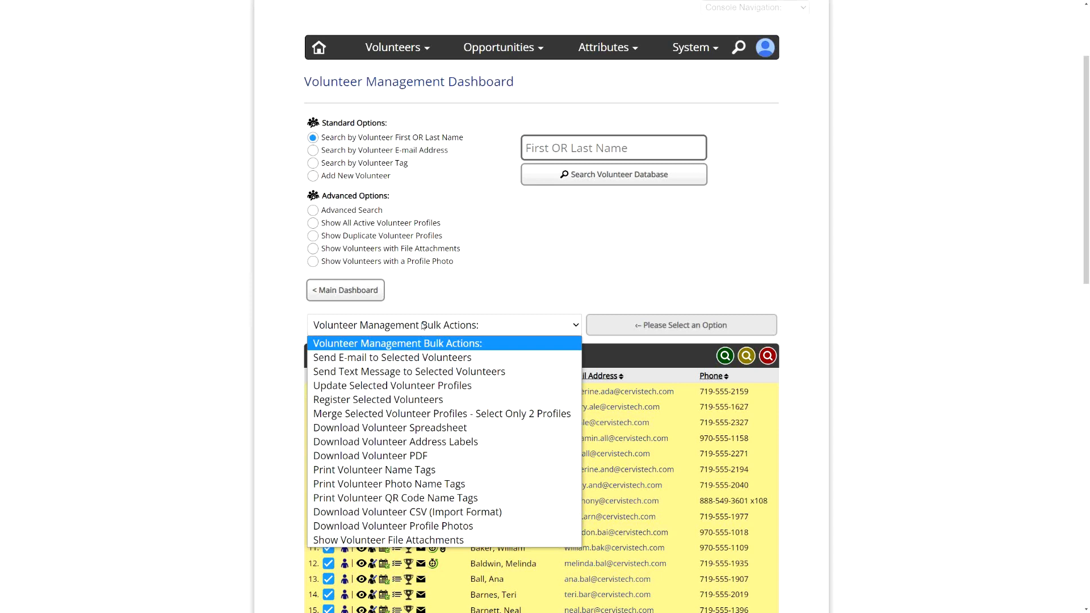
{"action": "left_click", "coordinate": [433, 430]}
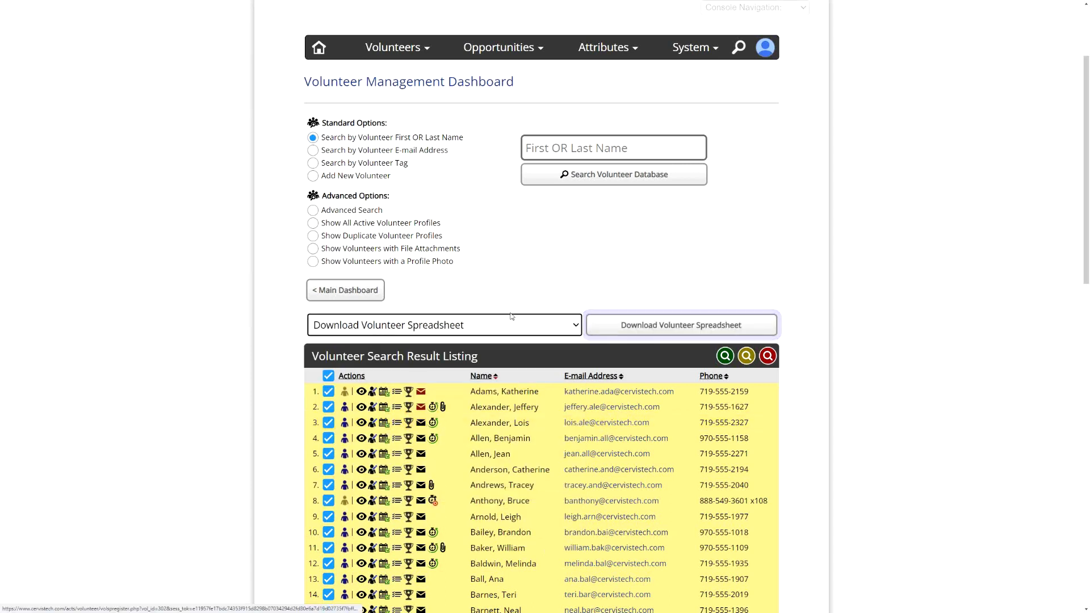
{"action": "left_click", "coordinate": [617, 330]}
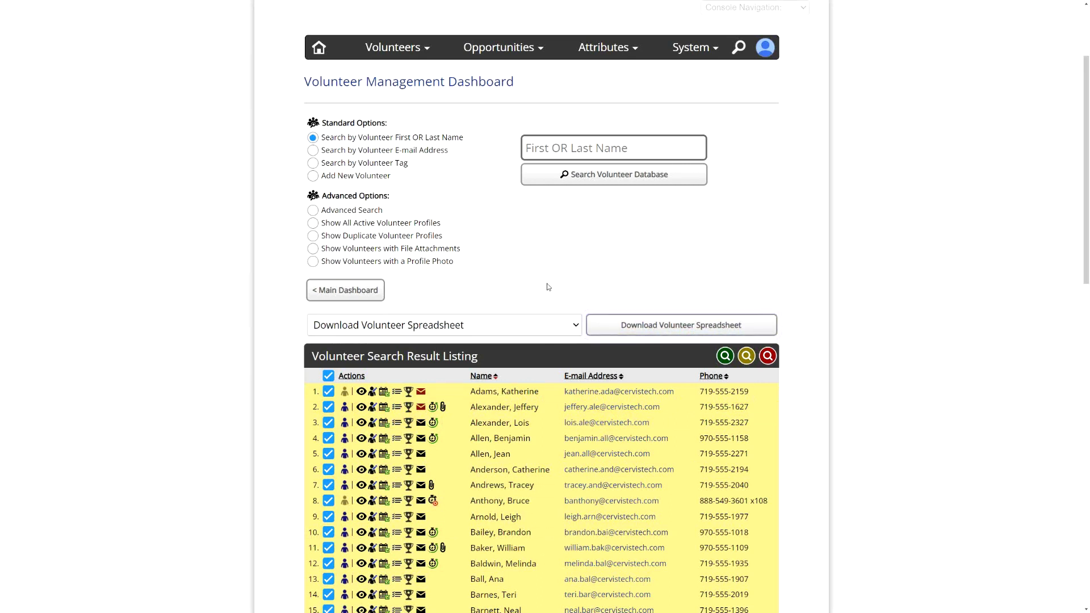
- Open Report Management and include all three checklist items in the Checklist Status Report
{"action": "left_click", "coordinate": [396, 41]}
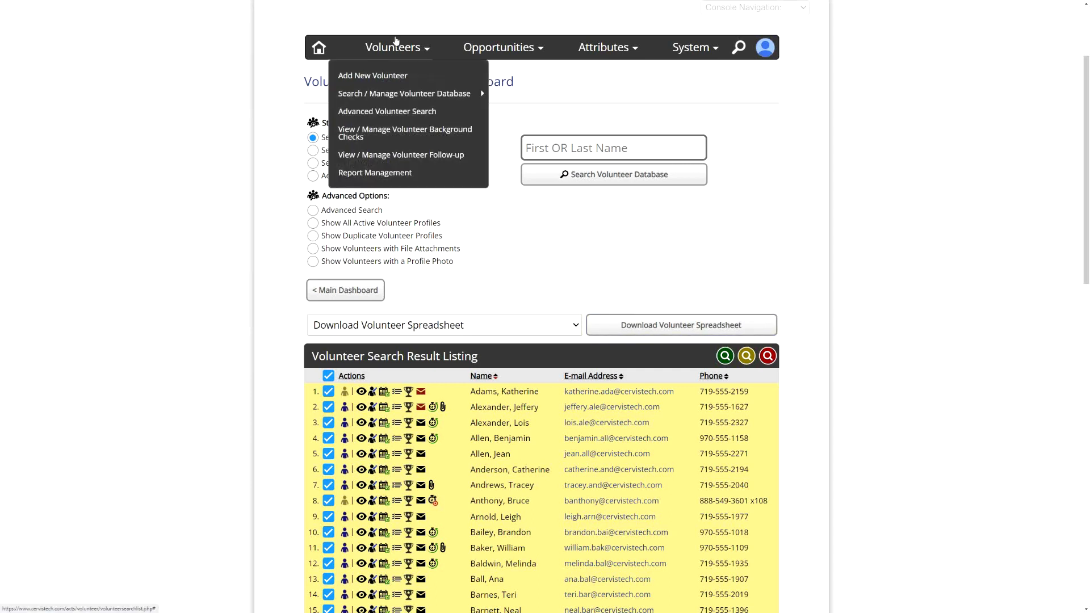
{"action": "left_click", "coordinate": [384, 177]}
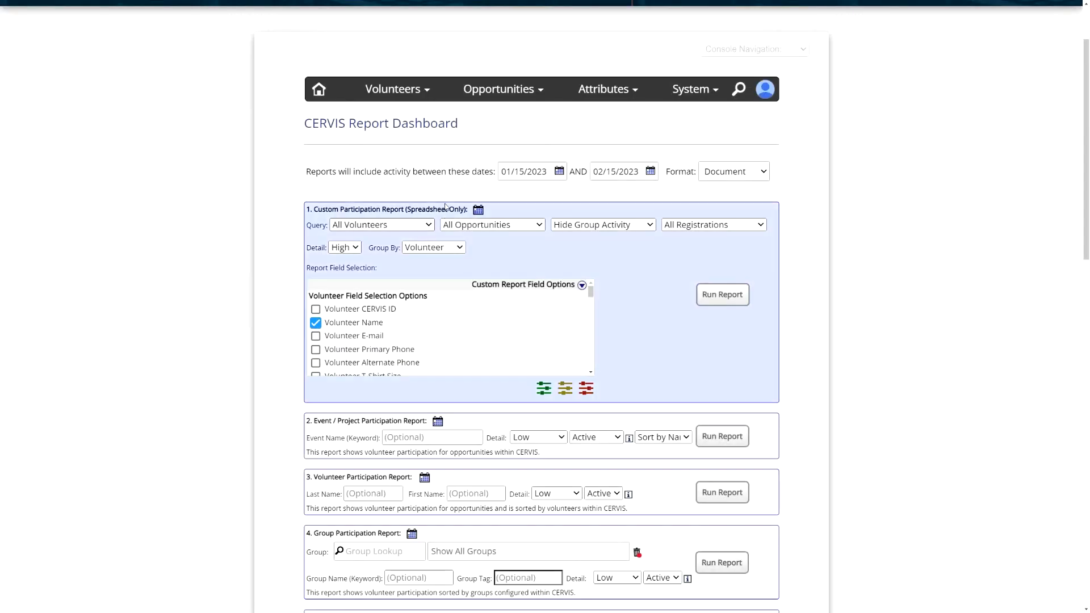
{"action": "scroll", "coordinate": [441, 222], "scroll_direction": "down", "scroll_amount": 10}
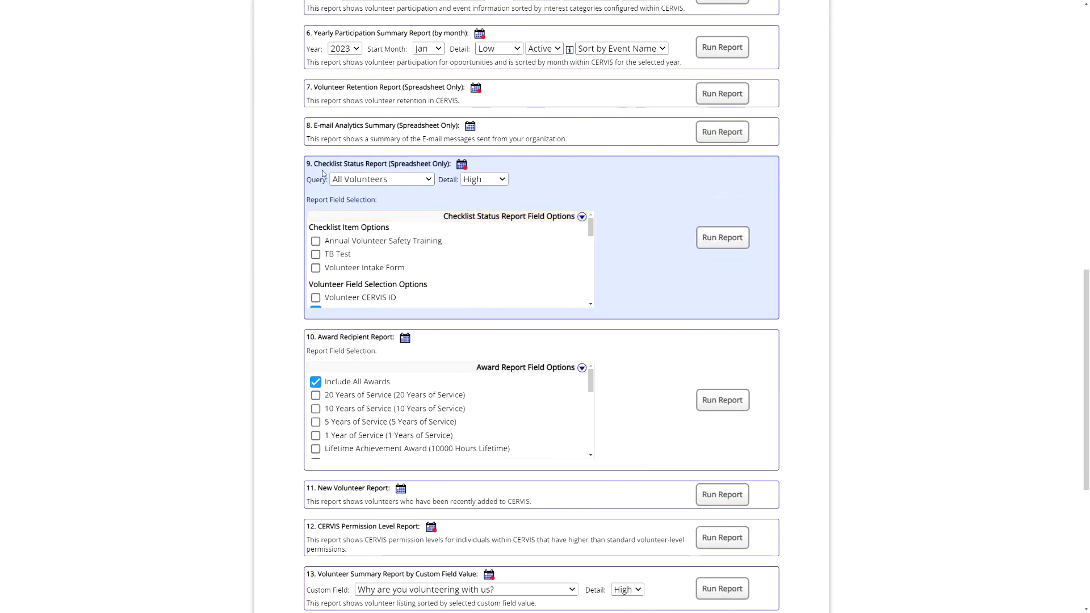
{"action": "left_click_drag", "start_coordinate": [315, 164], "coordinate": [403, 165]}
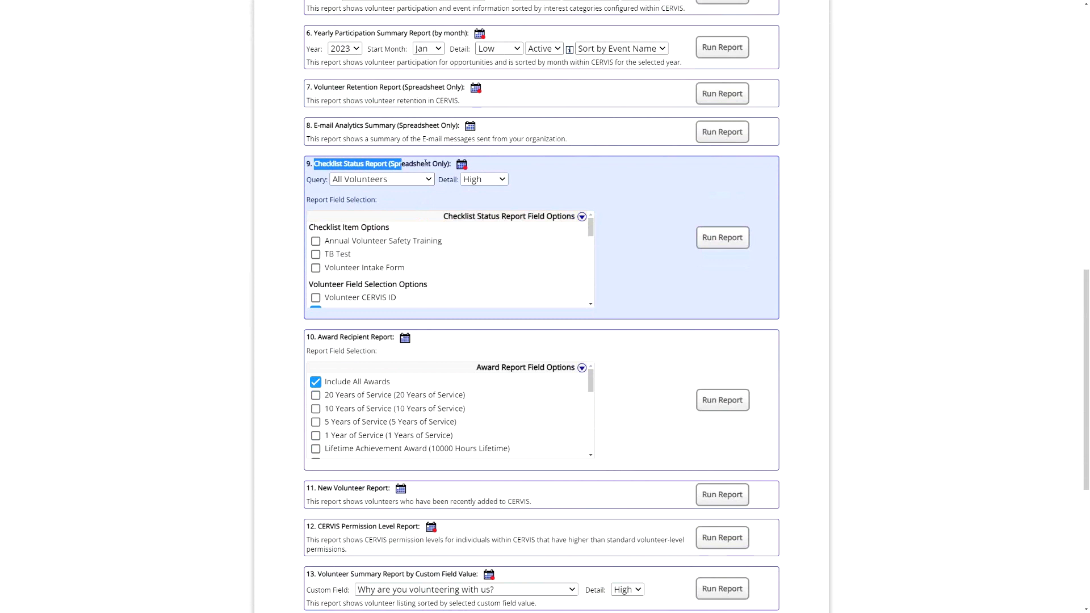
{"action": "left_click", "coordinate": [426, 164]}
{"action": "left_click", "coordinate": [341, 254]}
{"action": "left_click", "coordinate": [369, 241]}
{"action": "left_click", "coordinate": [400, 268]}
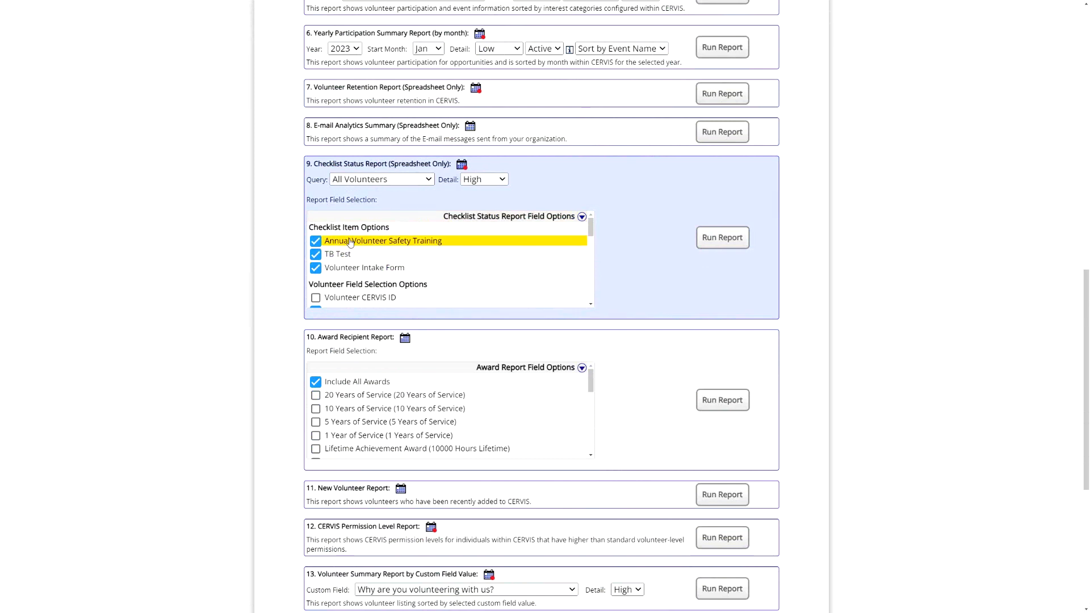
- Base the Checklist Status Report on the Previous Volunteer Search and add e-mail, phone, birth date and age fields
{"action": "left_click", "coordinate": [363, 179]}
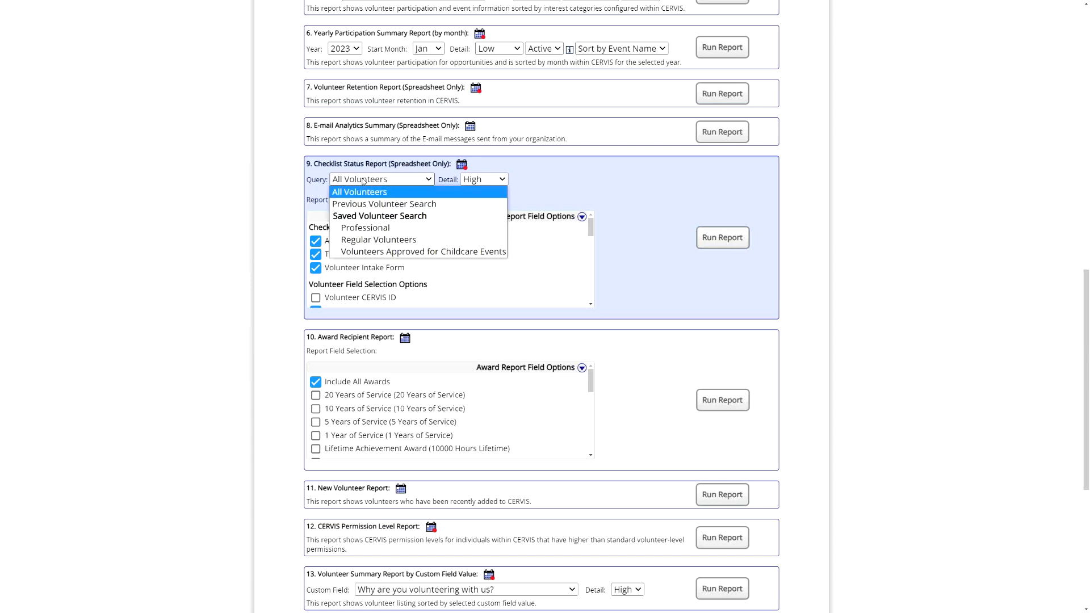
{"action": "left_click", "coordinate": [394, 205]}
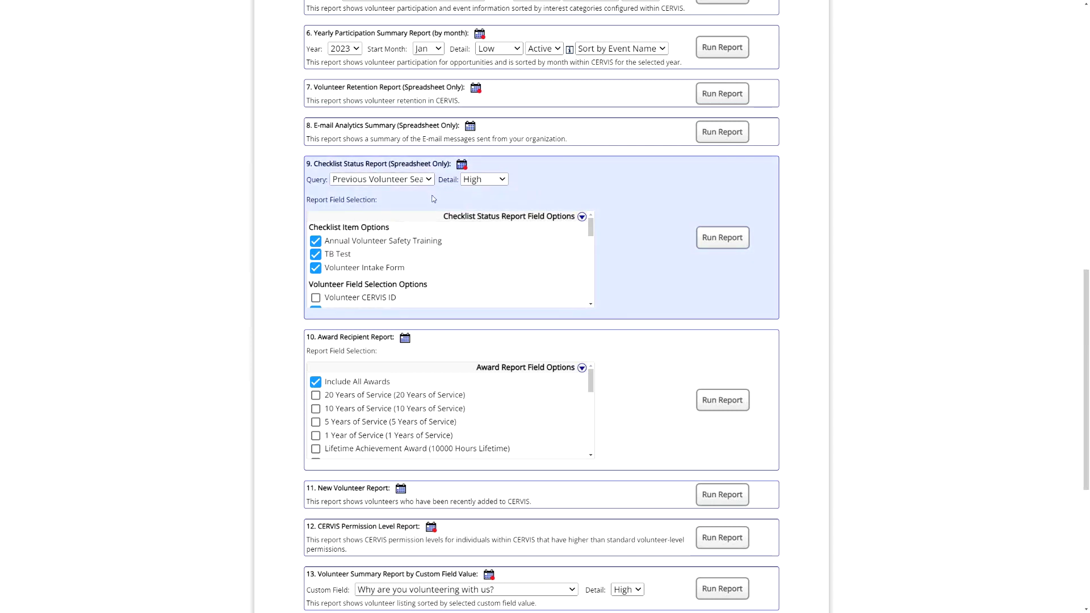
{"action": "left_click", "coordinate": [583, 217]}
{"action": "scroll", "coordinate": [393, 252], "scroll_direction": "down", "scroll_amount": 2}
{"action": "left_click", "coordinate": [389, 239]}
{"action": "left_click", "coordinate": [394, 253]}
{"action": "left_click", "coordinate": [391, 265]}
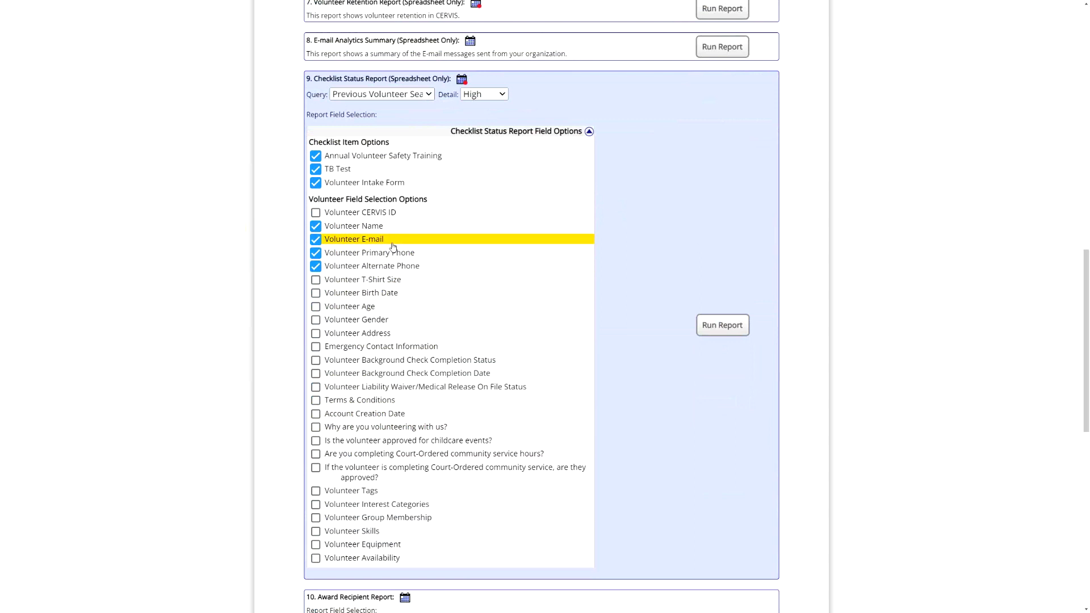
{"action": "left_click", "coordinate": [388, 293]}
{"action": "left_click", "coordinate": [432, 307]}
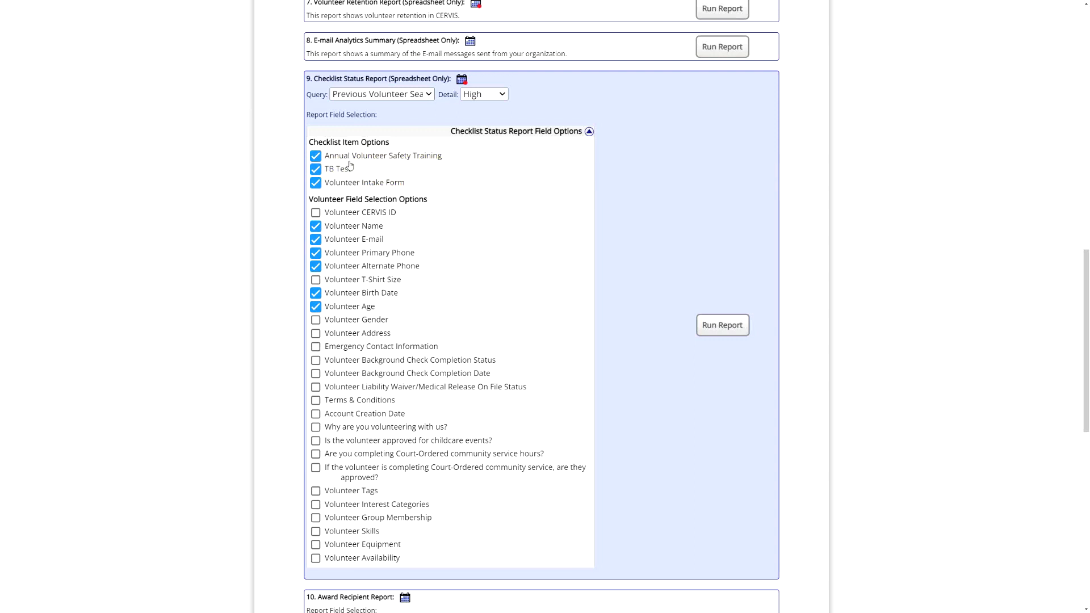
- Run the Checklist Status Report and autofit all column widths in the opened spreadsheet
{"action": "left_click", "coordinate": [725, 333]}
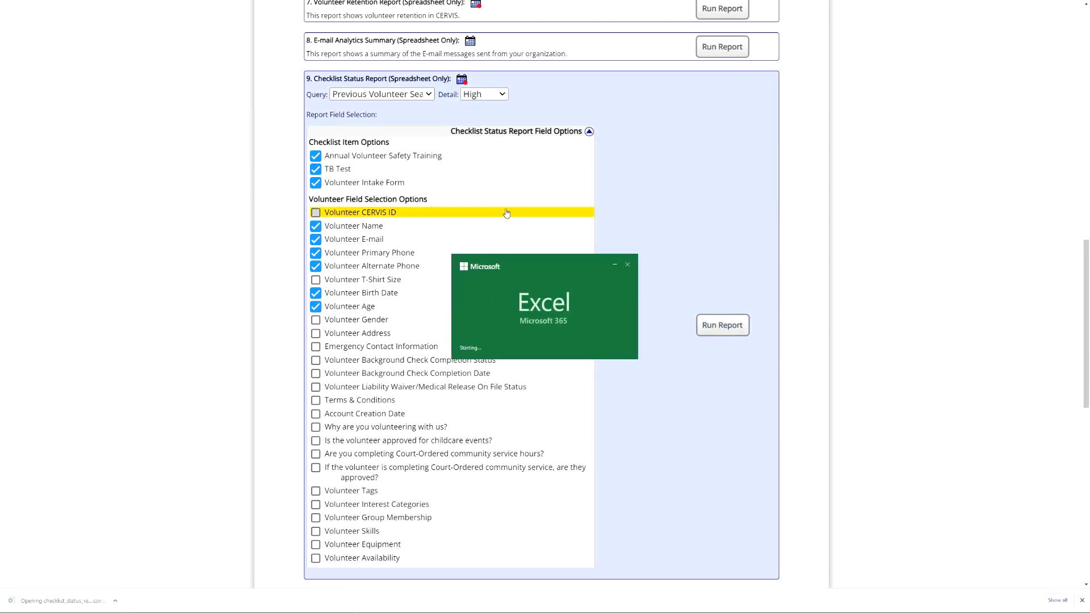
{"action": "scroll", "coordinate": [522, 281], "scroll_direction": "up", "scroll_amount": 3}
{"action": "left_click", "coordinate": [388, 107]}
{"action": "key", "text": "ctrl+a"}
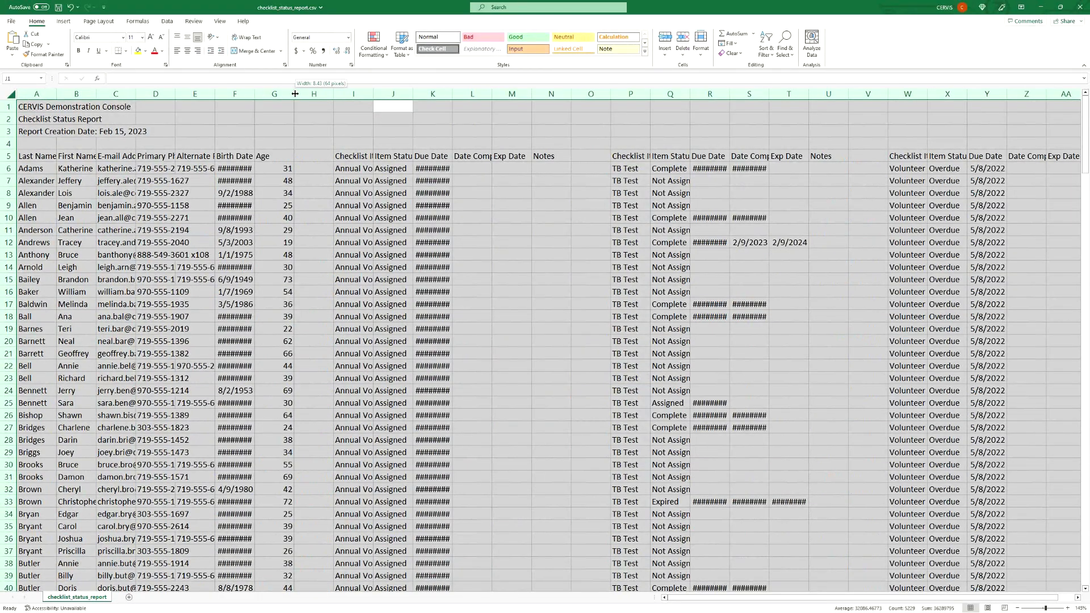
{"action": "double_click", "coordinate": [334, 94]}
- Examine the volunteer fields and the column group for each checklist item in the report spreadsheet
{"action": "left_click", "coordinate": [249, 157]}
{"action": "left_click", "coordinate": [483, 169]}
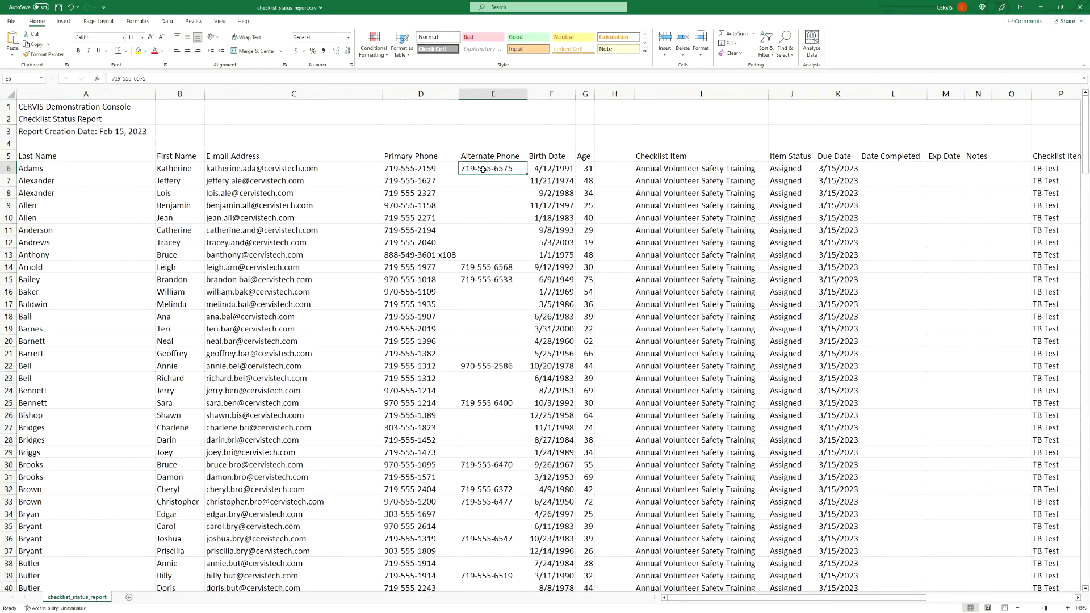
{"action": "left_click", "coordinate": [552, 169]}
{"action": "left_click", "coordinate": [582, 167]}
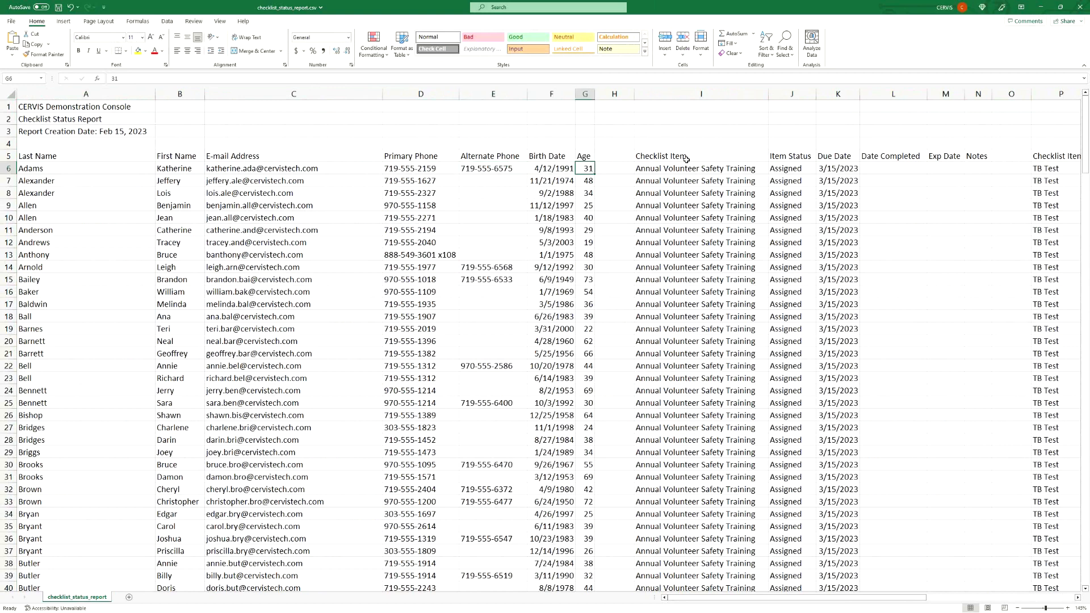
{"action": "left_click", "coordinate": [687, 94]}
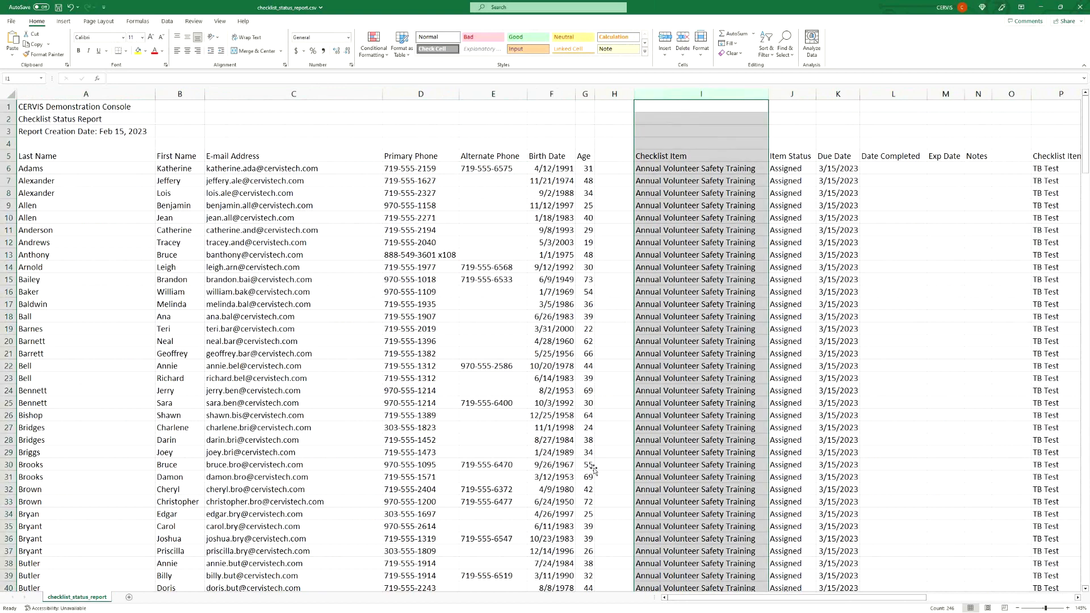
{"action": "left_click_drag", "start_coordinate": [796, 597], "coordinate": [880, 597]}
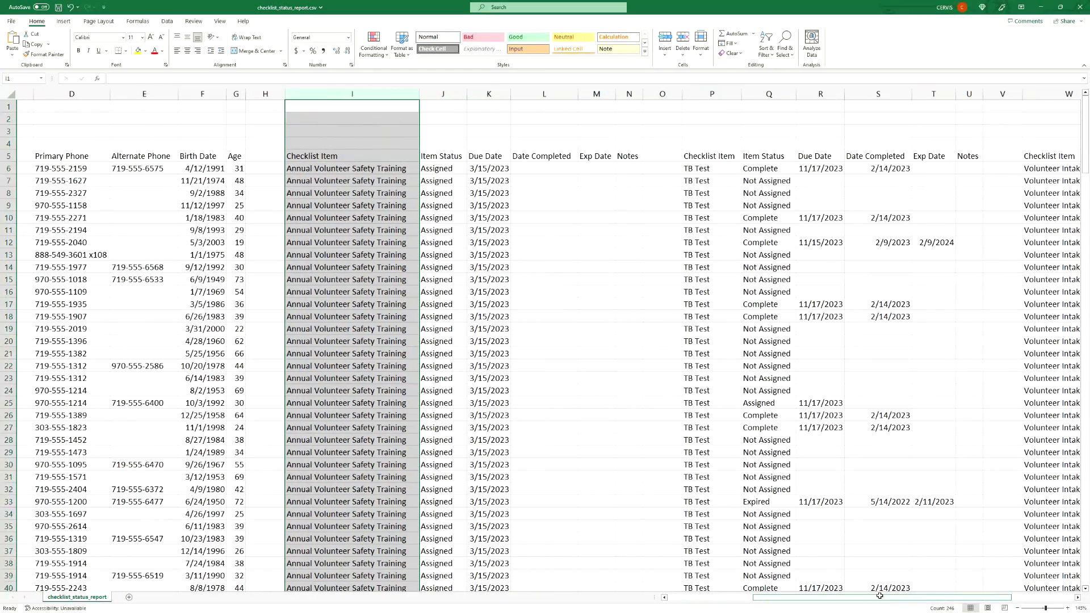
{"action": "left_click", "coordinate": [444, 95], "text": "ctrl"}
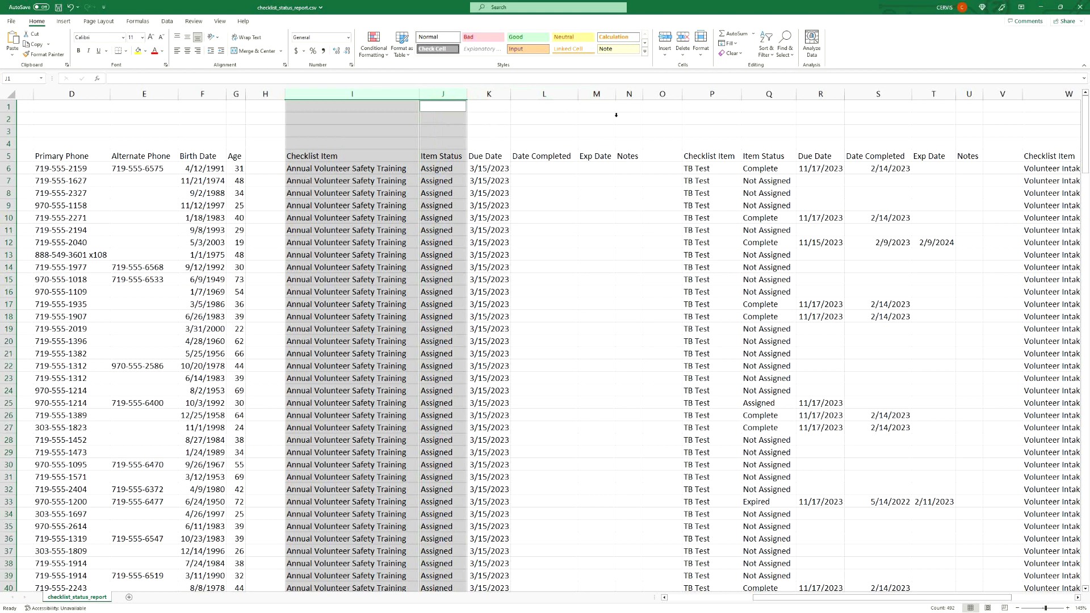
{"action": "left_click_drag", "start_coordinate": [629, 93], "coordinate": [352, 94]}
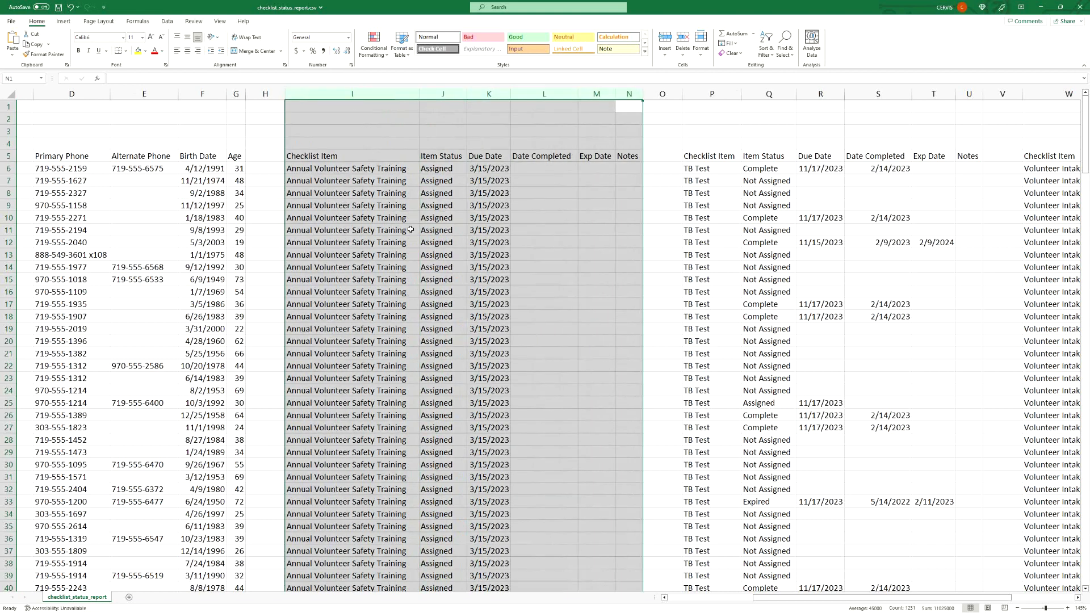
{"action": "left_click", "coordinate": [470, 279]}
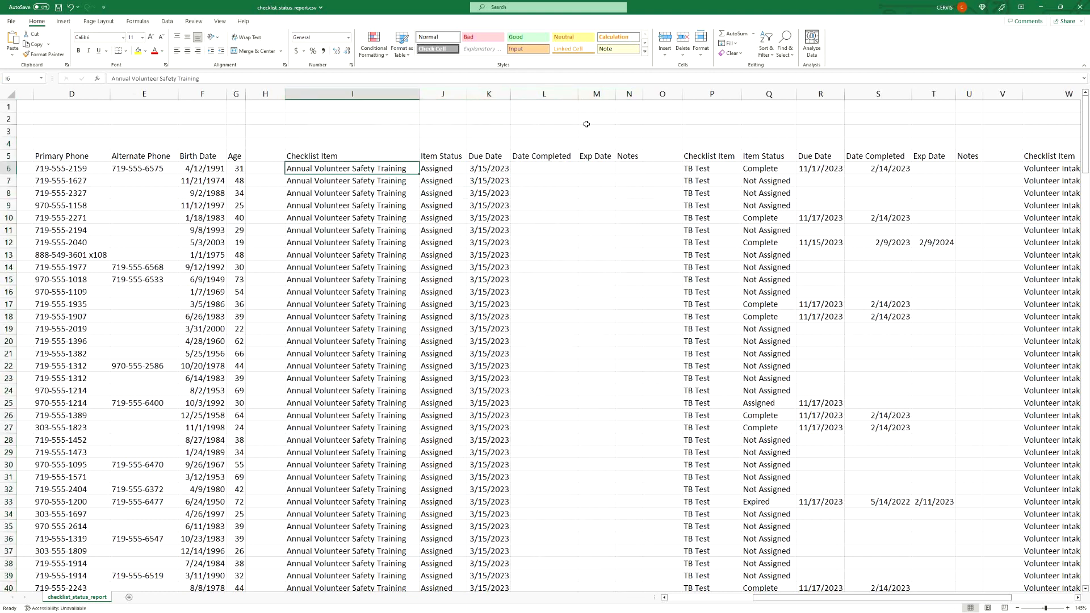
{"action": "left_click", "coordinate": [333, 94]}
{"action": "left_click", "coordinate": [629, 94], "text": "ctrl"}
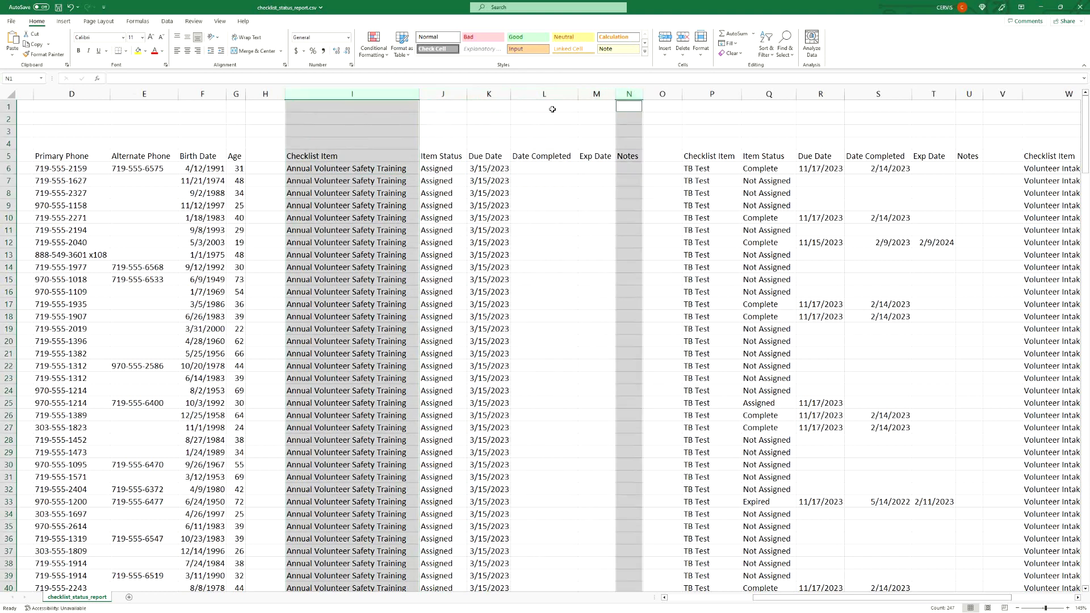
{"action": "left_click", "coordinate": [443, 92], "text": "ctrl"}
{"action": "left_click", "coordinate": [490, 94], "text": "ctrl"}
{"action": "left_click", "coordinate": [552, 95], "text": "ctrl"}
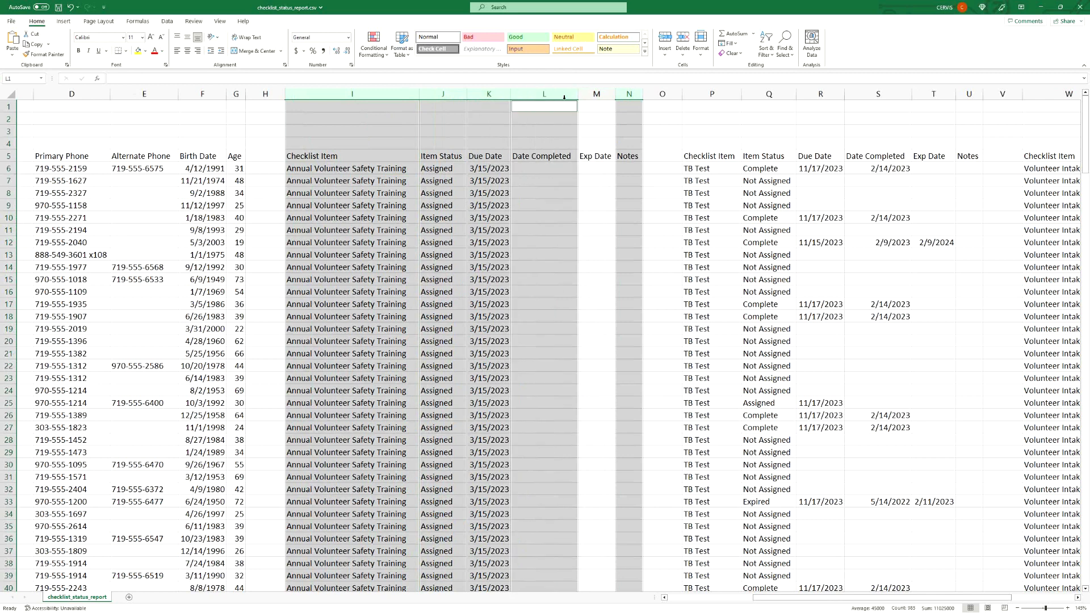
{"action": "left_click", "coordinate": [598, 94], "text": "ctrl"}
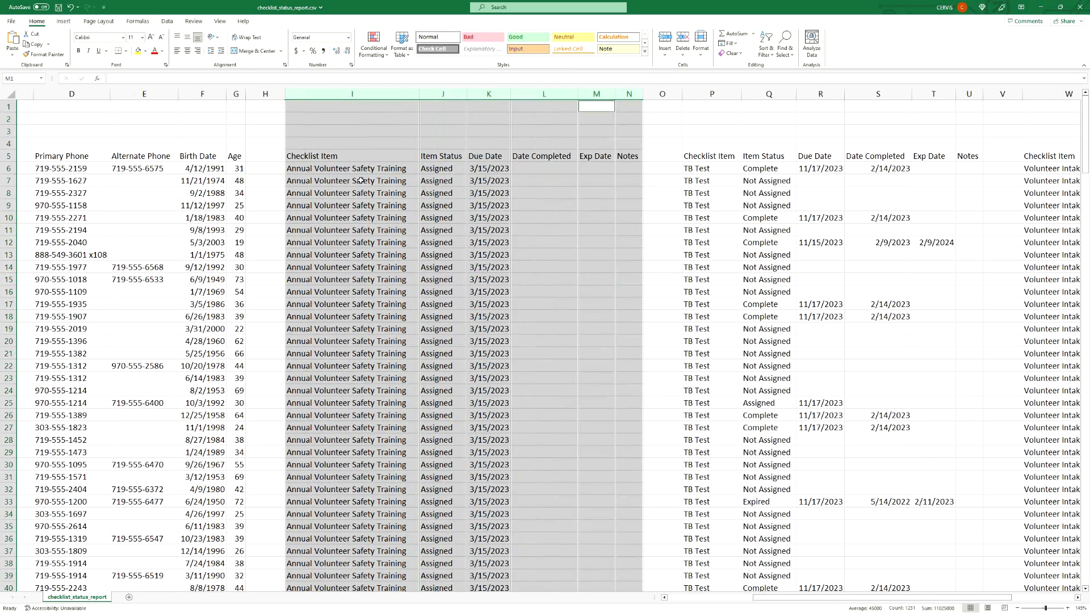
{"action": "left_click", "coordinate": [486, 204]}
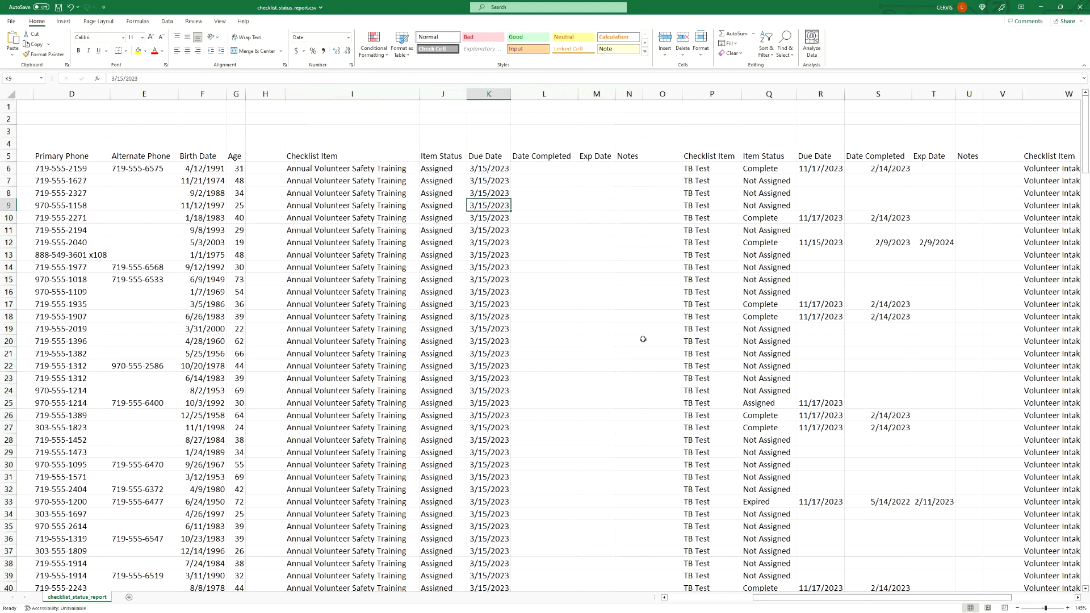
{"action": "left_click_drag", "start_coordinate": [858, 602], "coordinate": [952, 595]}
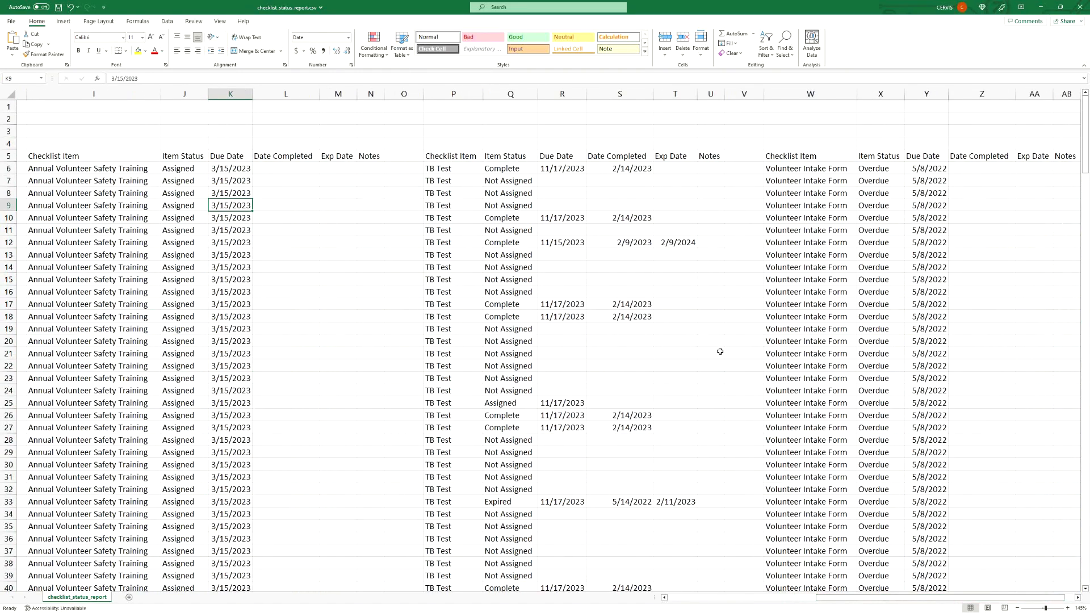
{"action": "scroll", "coordinate": [809, 463], "scroll_direction": "left", "scroll_amount": 3}
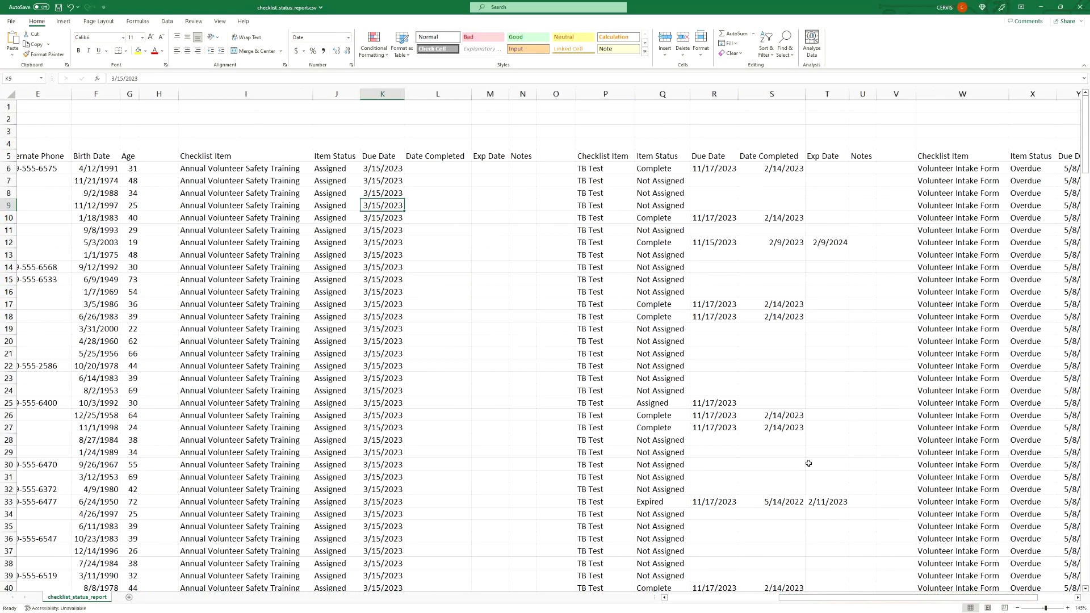
- Close the spreadsheet without saving and collapse the Checklist Status Report field options
{"action": "left_click", "coordinate": [1081, 8]}
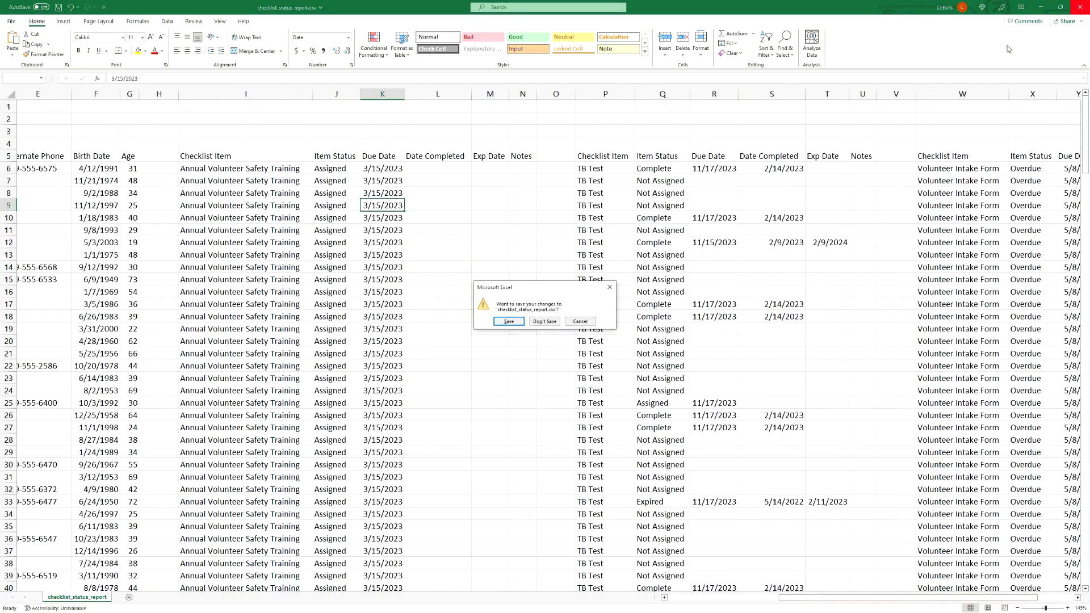
{"action": "left_click", "coordinate": [544, 321]}
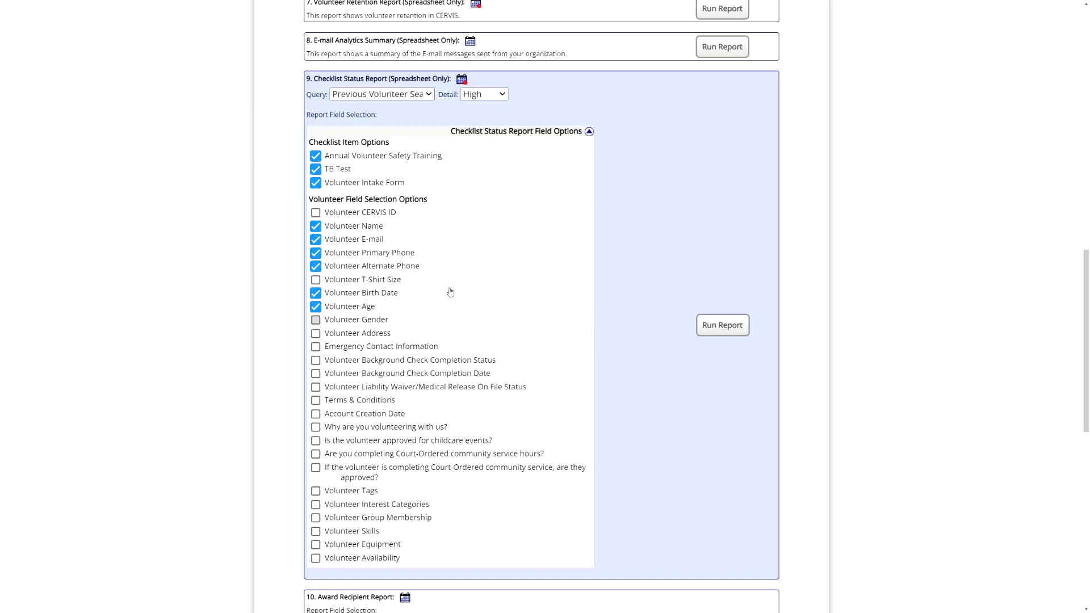
{"action": "left_click", "coordinate": [589, 131]}
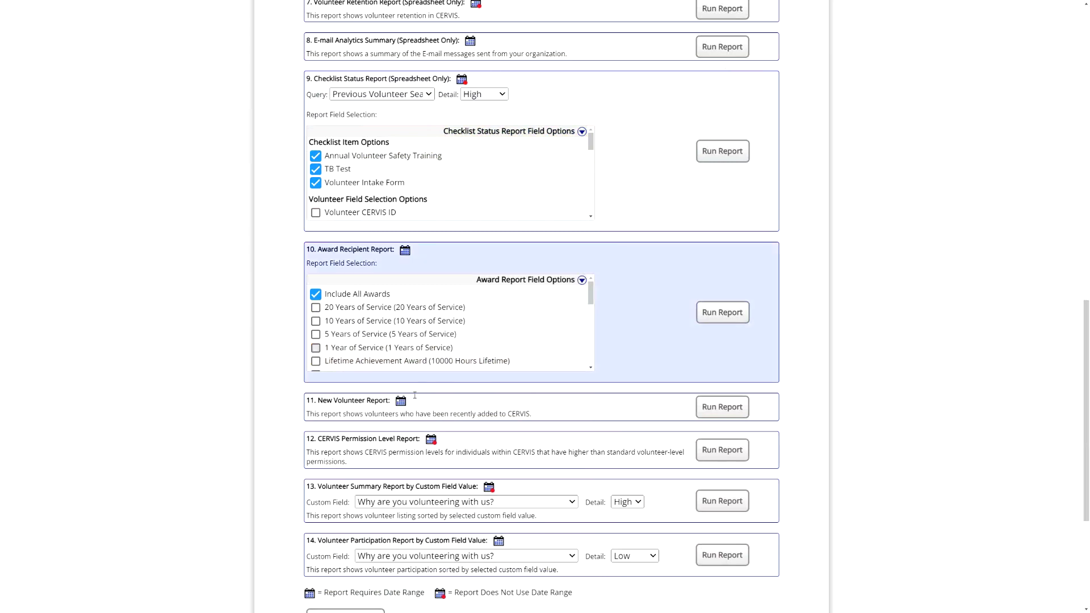
{"action": "scroll", "coordinate": [231, 371], "scroll_direction": "down", "scroll_amount": 5}
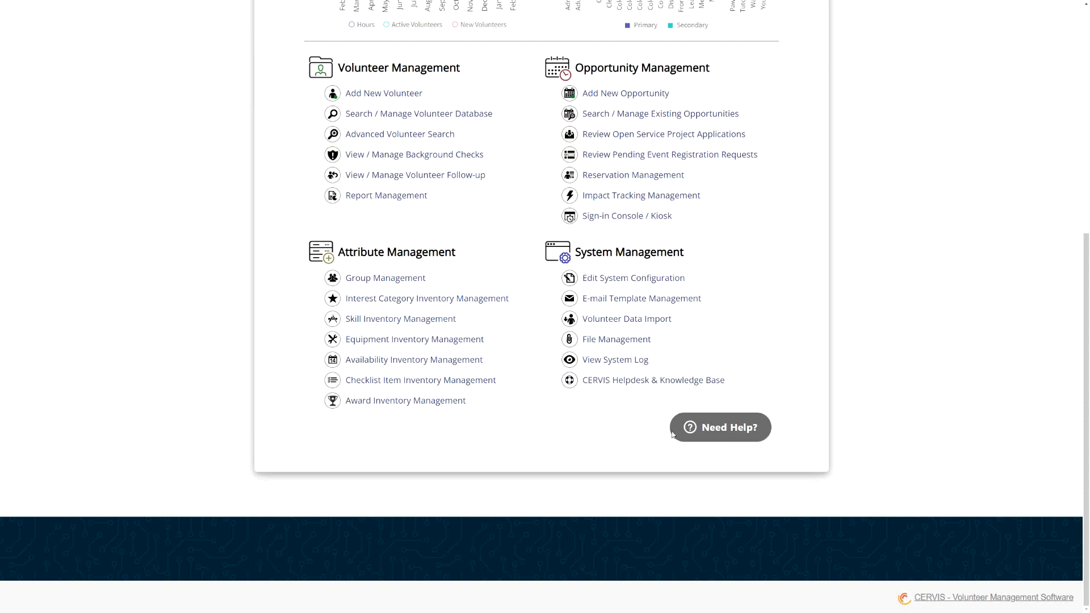
- Search the CERVIS Customer Support help widget for checklist articles, then close the widget
{"action": "left_click", "coordinate": [709, 430]}
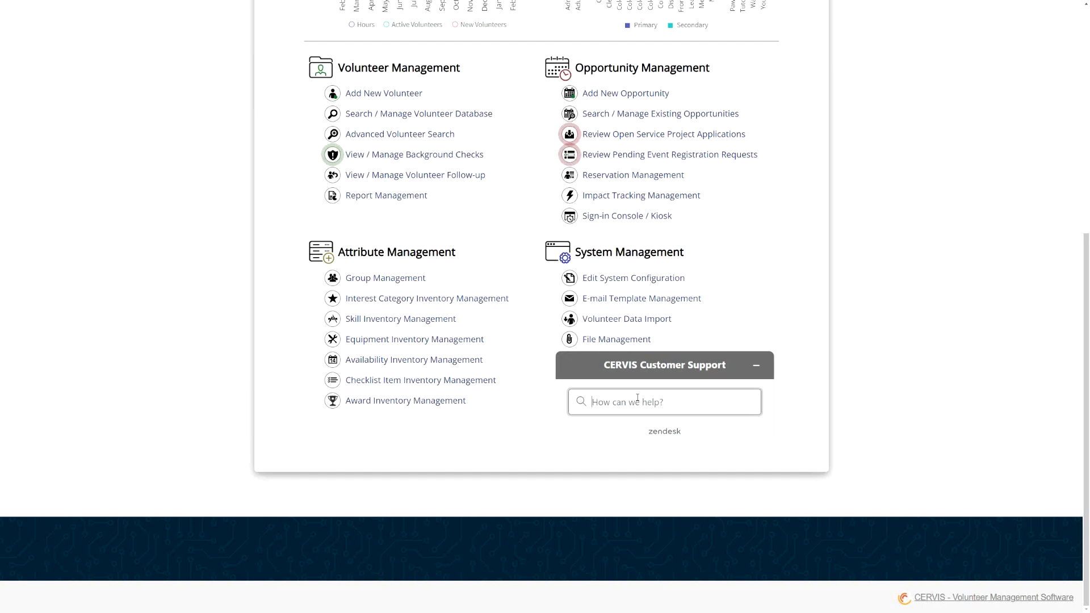
{"action": "type", "text": "checklist"}
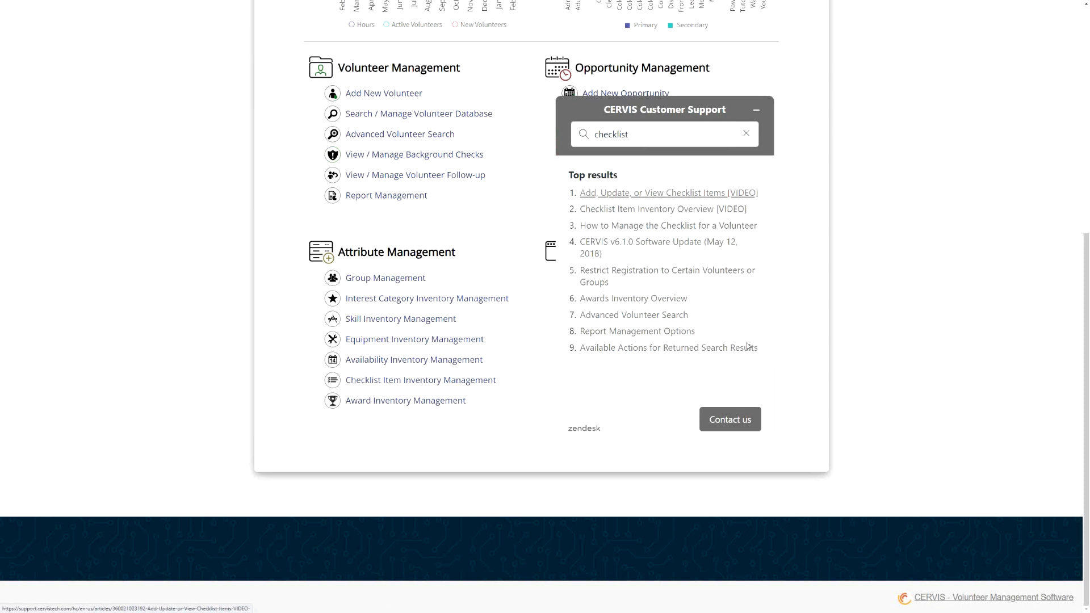
{"action": "left_click", "coordinate": [737, 427]}
{"action": "left_click", "coordinate": [652, 311]}
{"action": "left_click", "coordinate": [756, 110]}
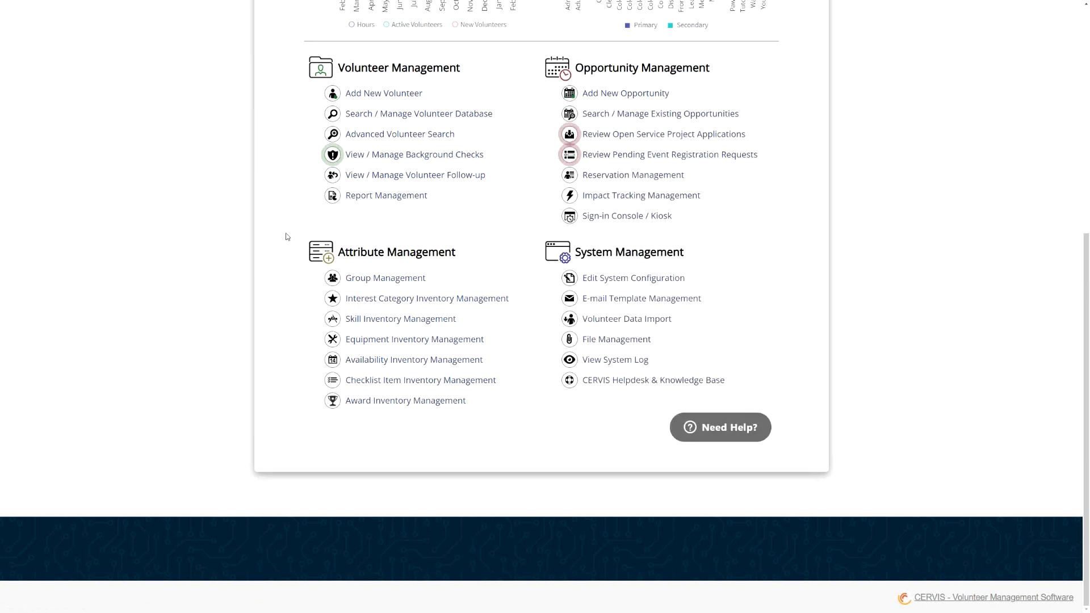
{"action": "scroll", "coordinate": [276, 241], "scroll_direction": "up", "scroll_amount": 6}
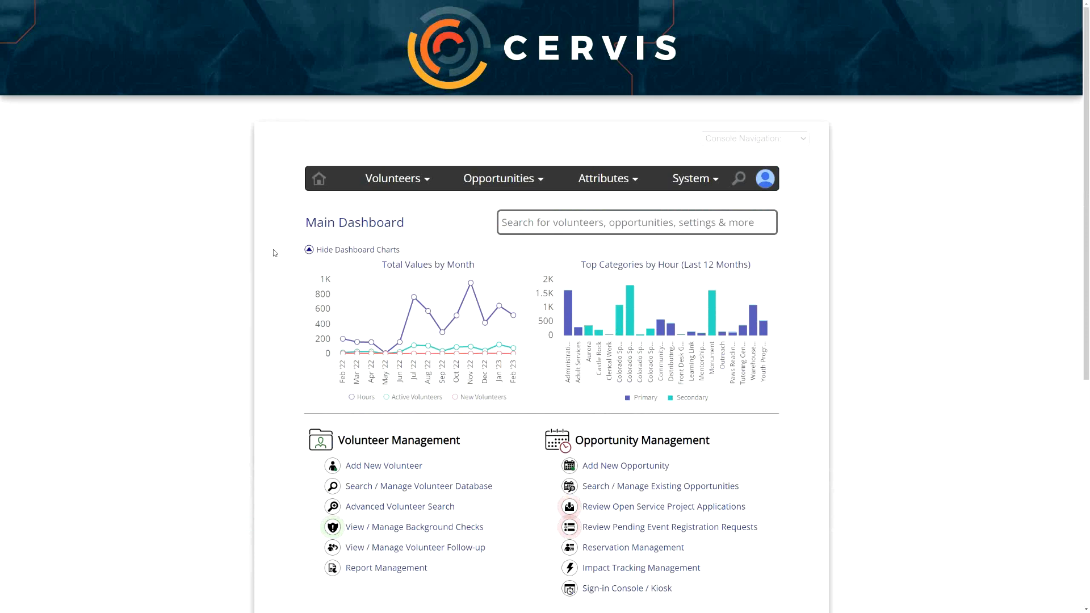